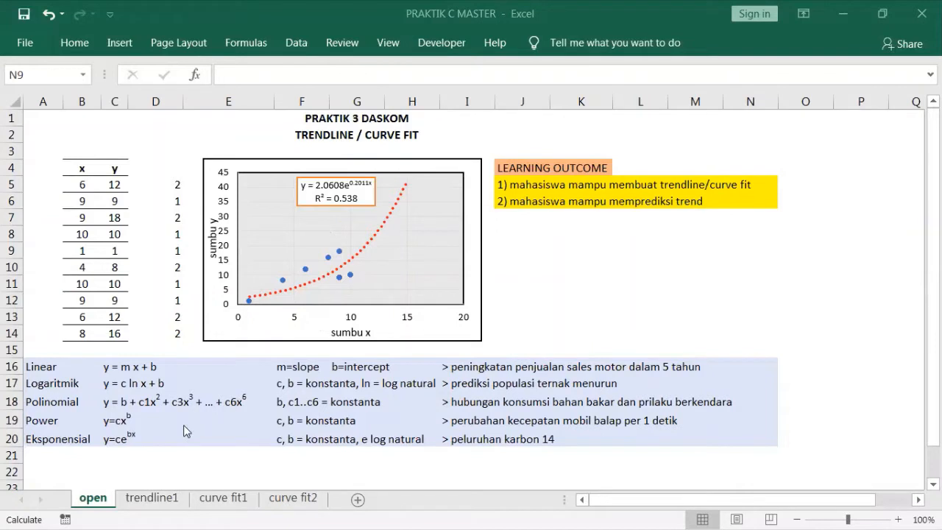
Open the trendline1 sheet and review the yearly population data for Moldova, India and Indonesia and the ten-year trend question.
left_click(150, 500)
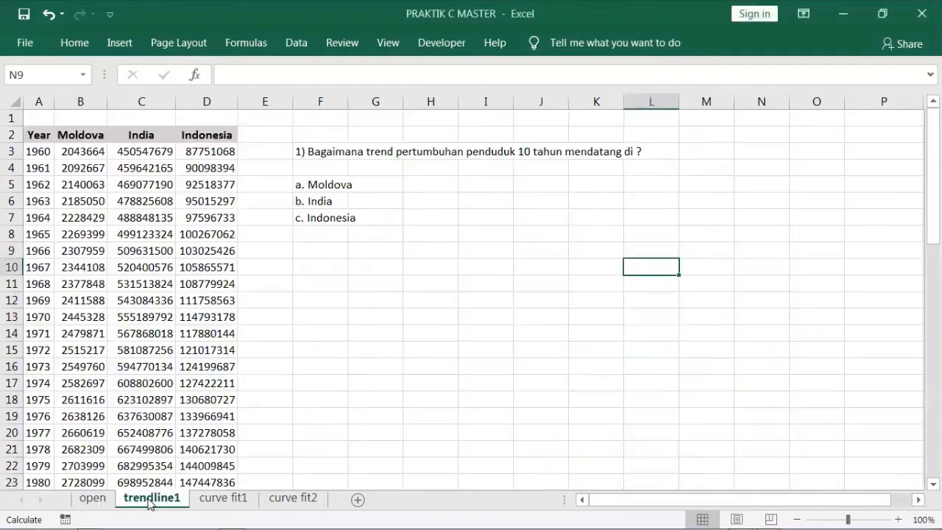
left_click(313, 423)
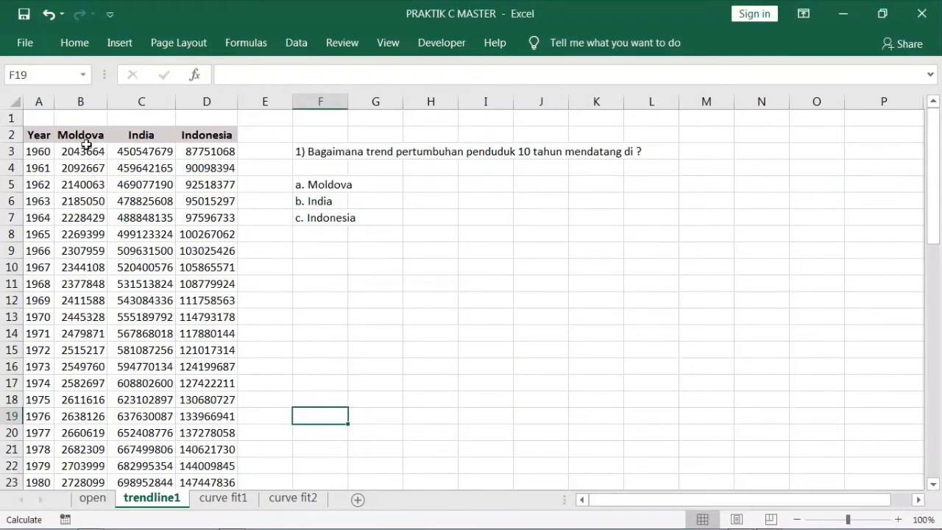
left_click(223, 134)
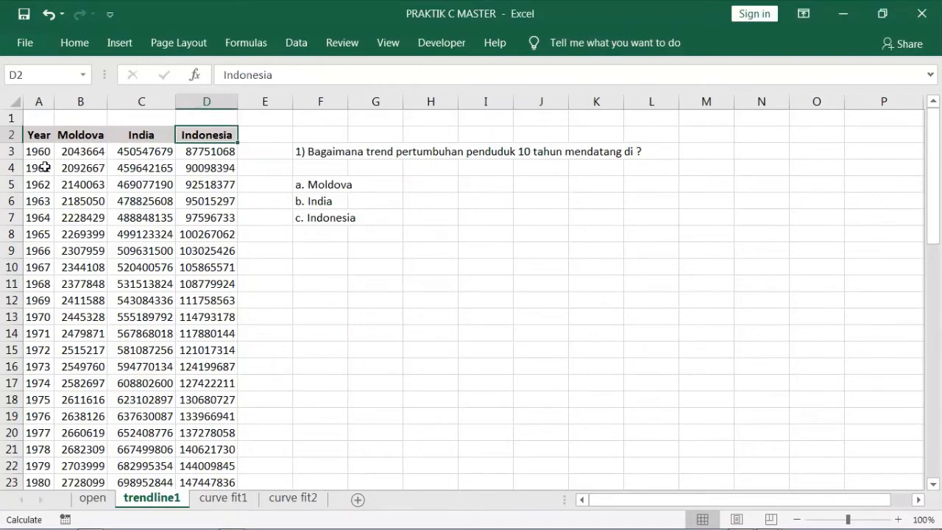
scroll(105, 267, "down", 19)
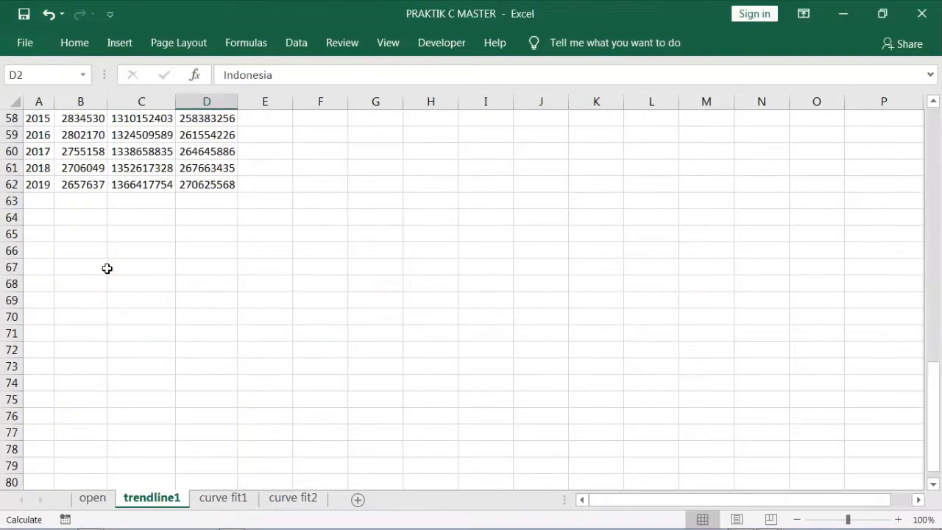
scroll(107, 268, "up", 3)
scroll(67, 339, "up", 5)
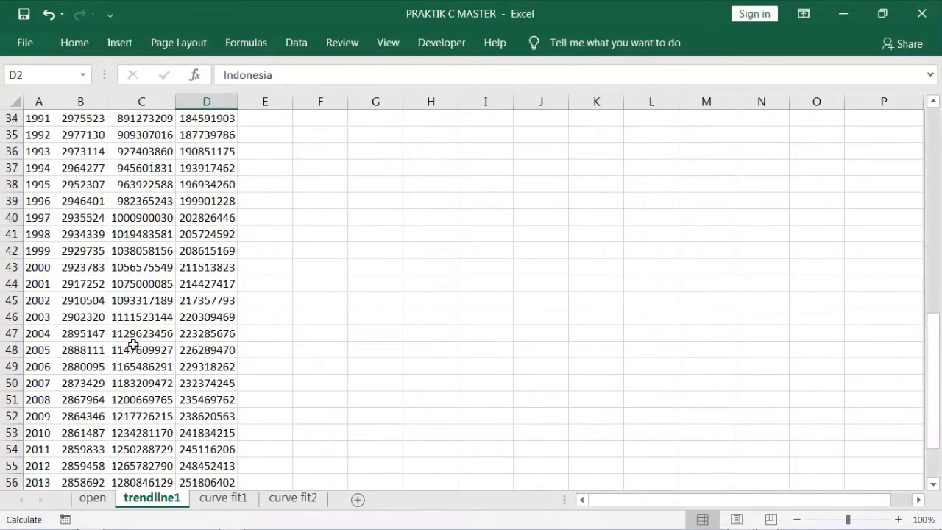
scroll(132, 345, "up", 11)
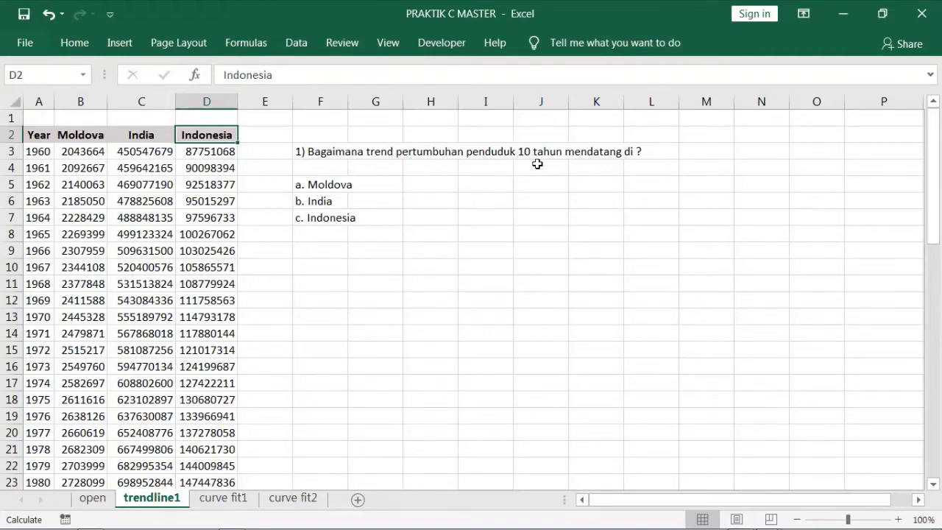
scroll(247, 330, "down", 1)
scroll(221, 412, "down", 8)
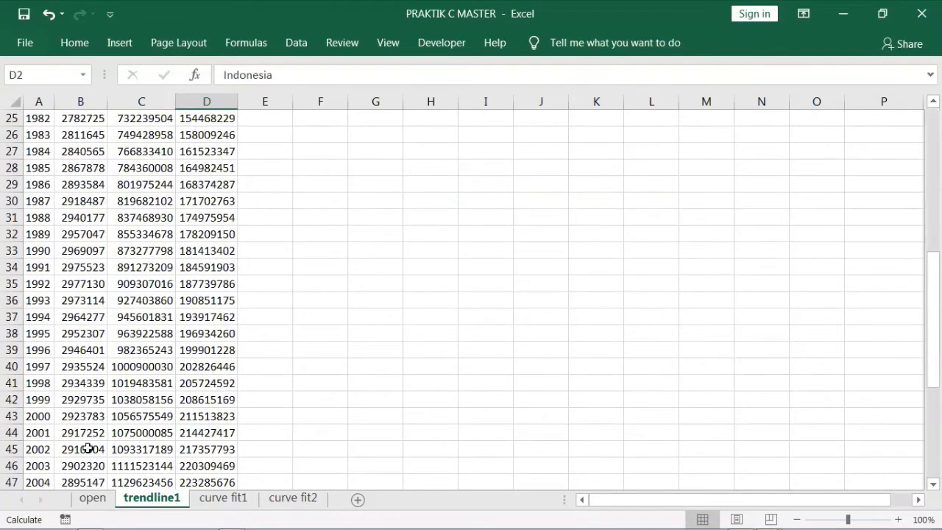
scroll(77, 452, "down", 10)
scroll(374, 282, "up", 12)
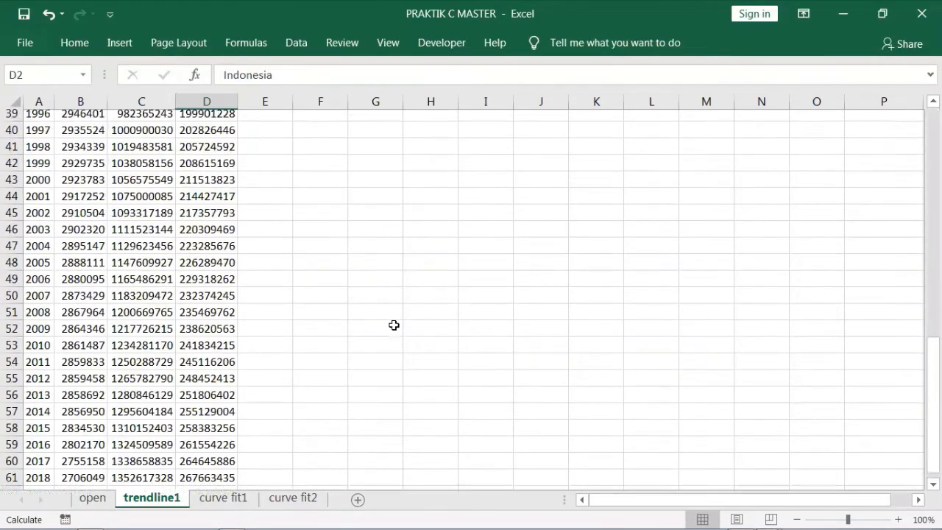
scroll(363, 248, "up", 6)
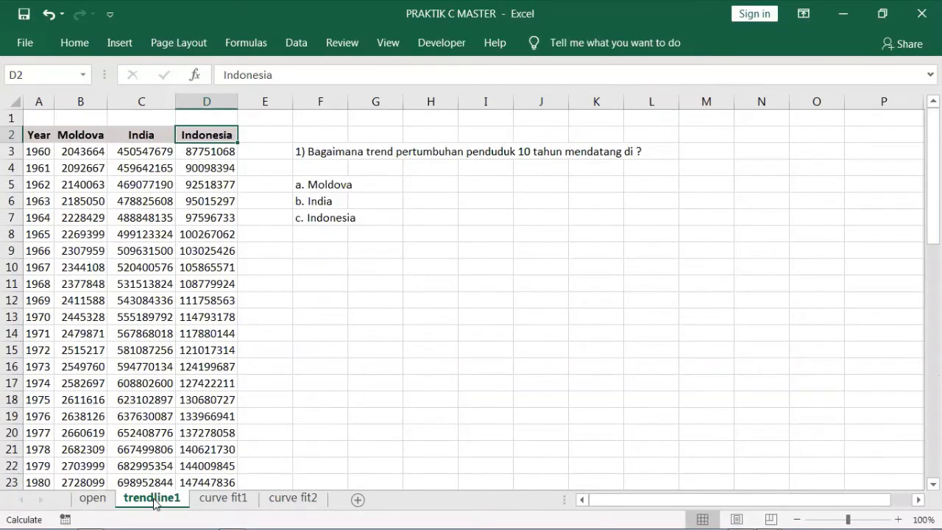
Open the curve fit1 sheet and review the car data columns wt, cyl, cc, hp and kml and questions 2 to 4.
left_click(230, 498)
left_click(366, 333)
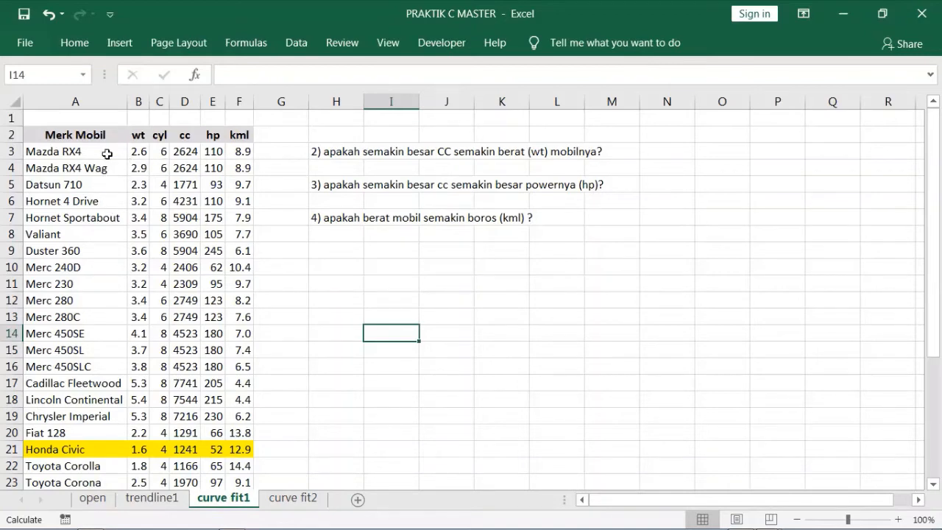
scroll(96, 280, "down", 1)
scroll(98, 279, "up", 1)
scroll(207, 344, "down", 5)
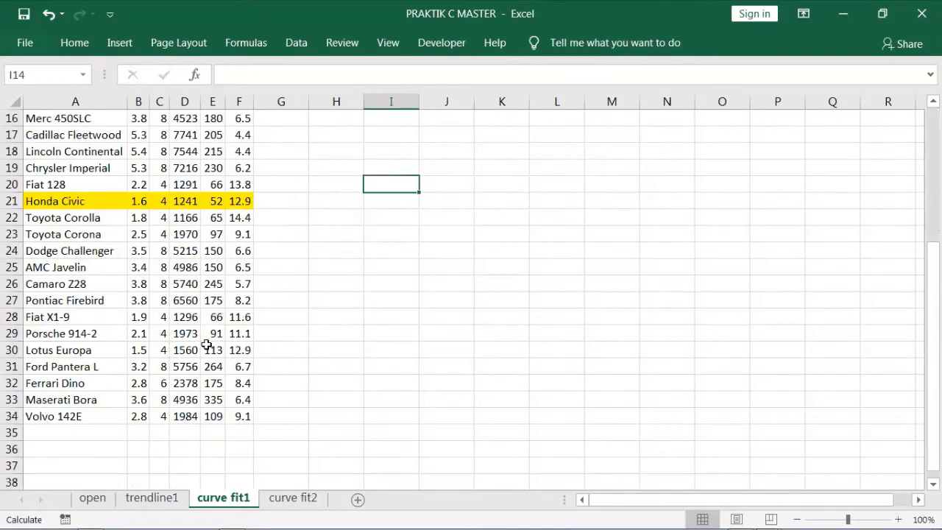
scroll(207, 344, "up", 5)
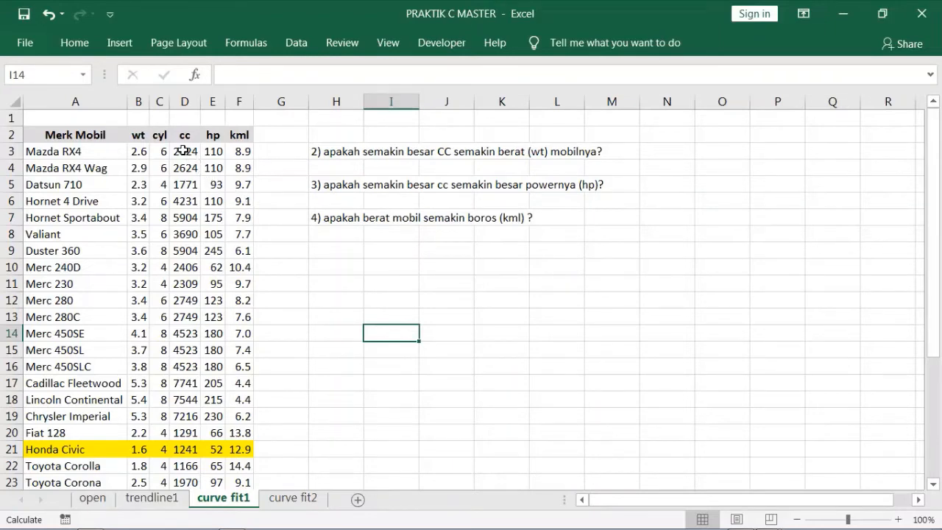
left_click_drag(183, 151, 205, 181)
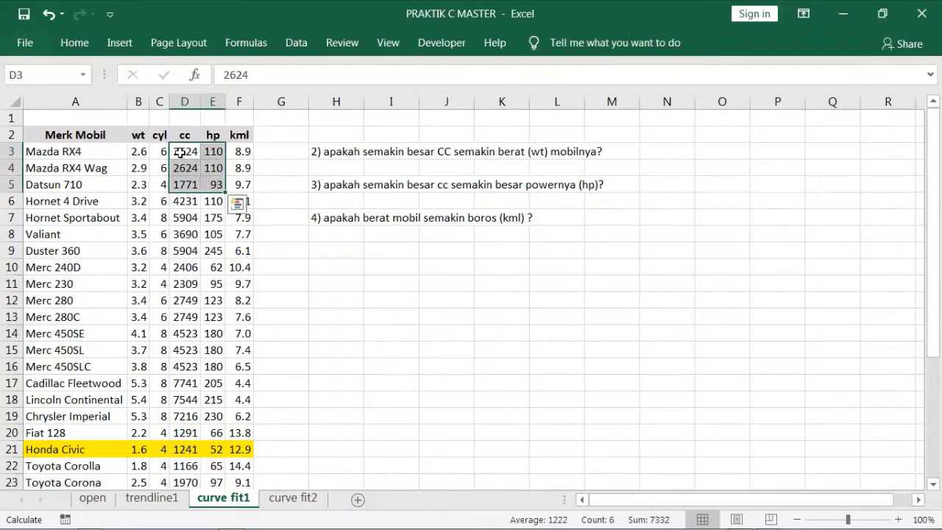
left_click(180, 152)
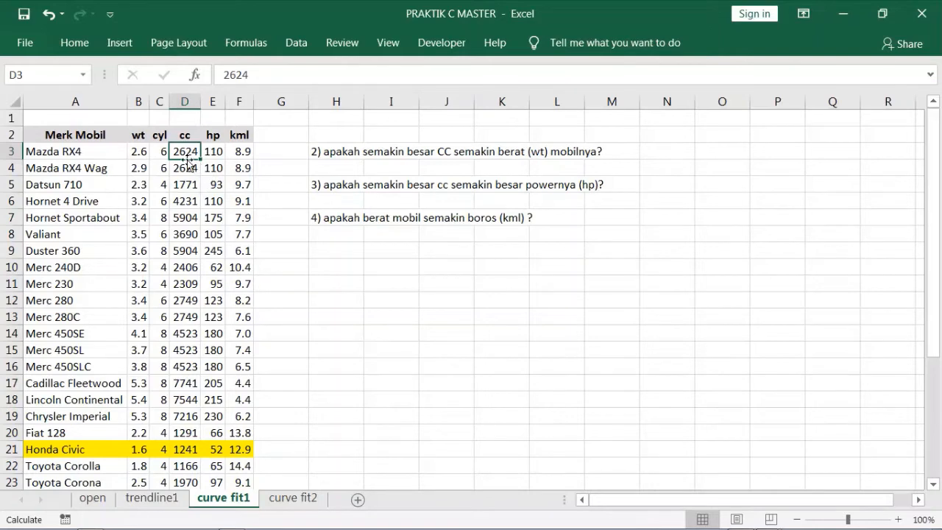
left_click(294, 247)
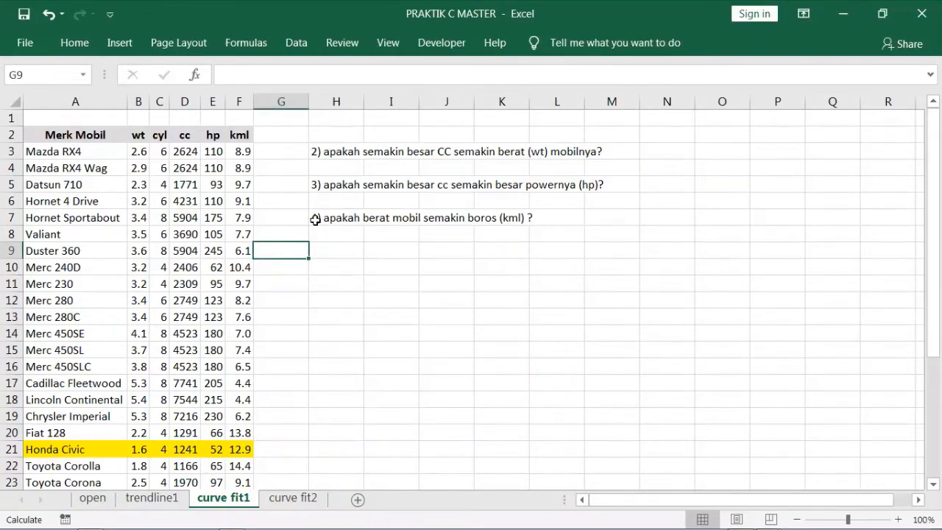
Open the curve fit2 sheet and review the chlorophyll, DO, salinity and pH columns from the first row, along with questions 5 and 6.
key("ctrl+Page_Down")
scroll(447, 289, "up", 20)
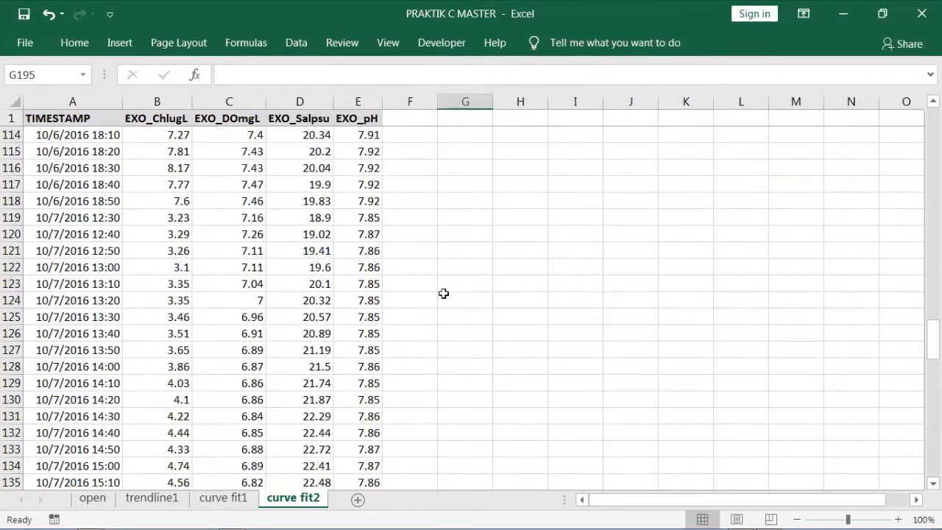
scroll(444, 293, "up", 20)
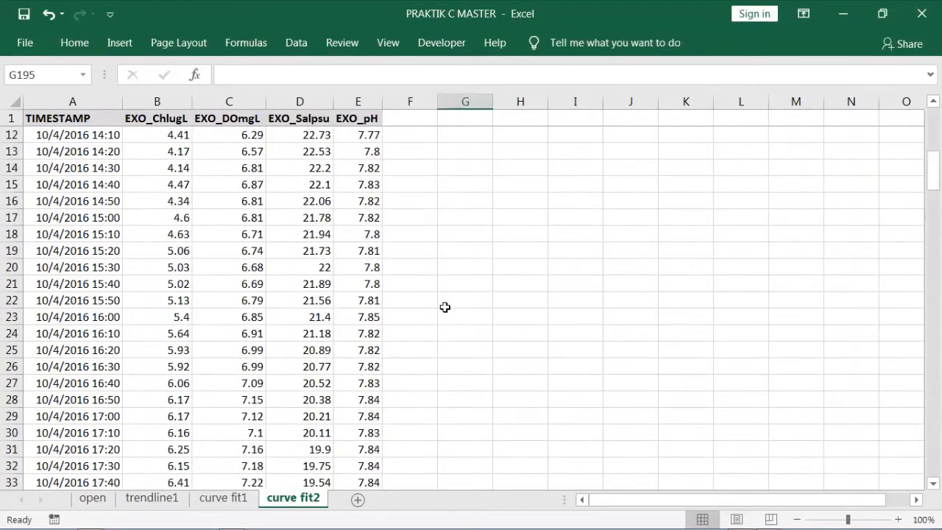
scroll(444, 307, "up", 4)
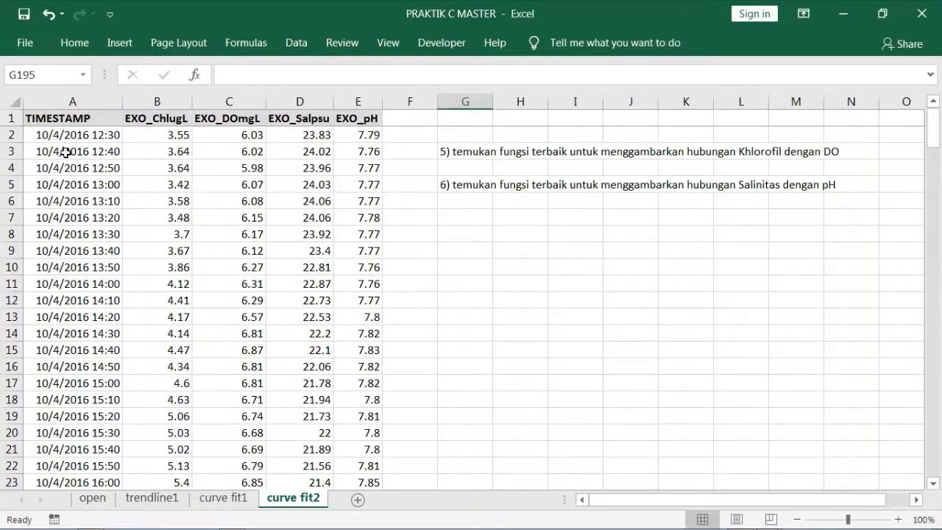
left_click(156, 125)
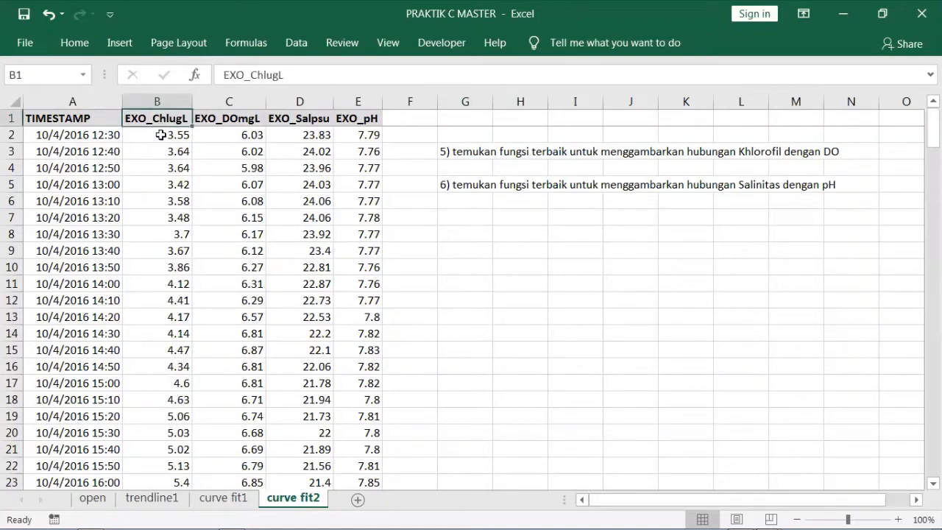
left_click(218, 120)
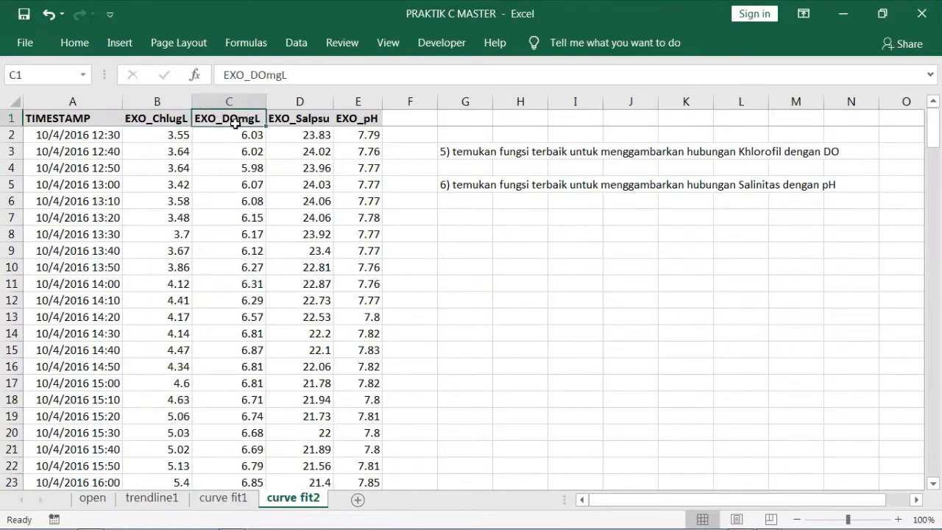
Enter DO in cell G7 and its meaning, "oksigen terlarut", in H7 below the questions.
left_click(445, 220)
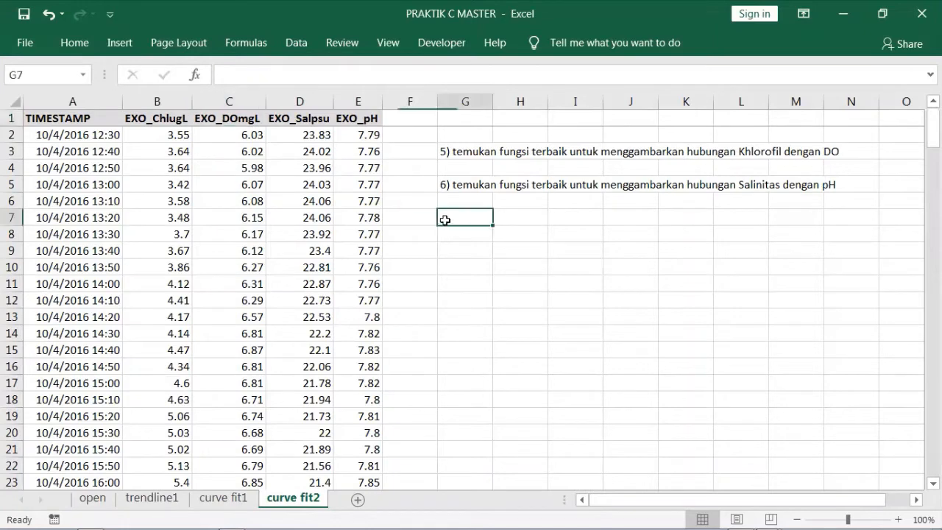
type("DO")
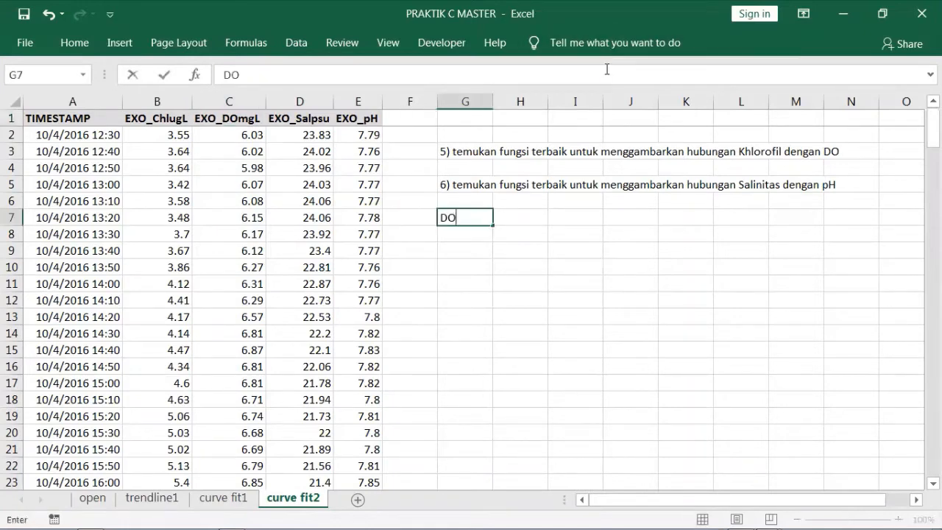
key("Tab")
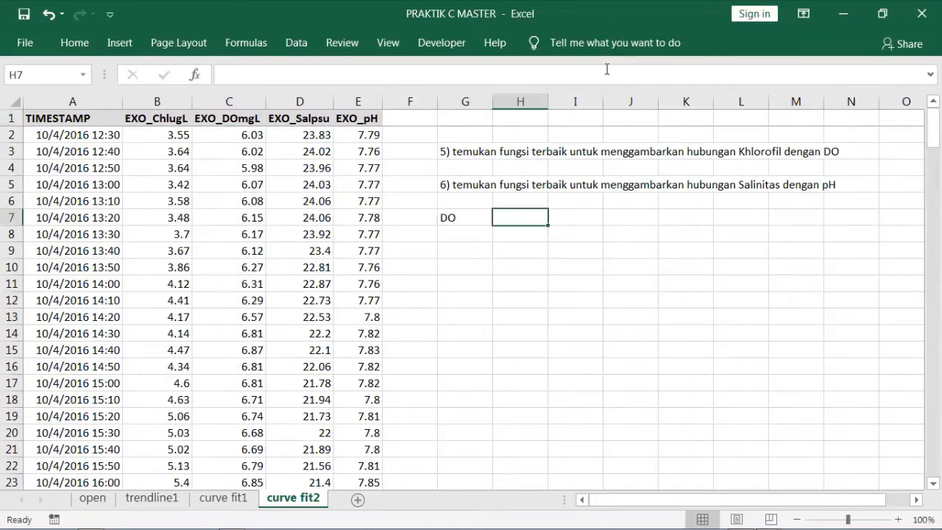
type("oksigen terlarut")
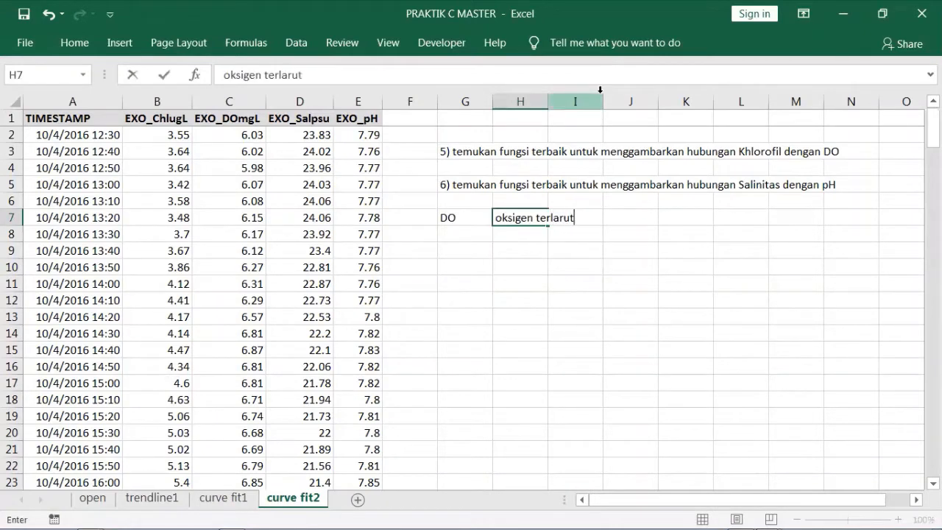
key("Return")
Add the abbreviation CHl in cell G8 with its meaning "klorofil" in H8.
type("C")
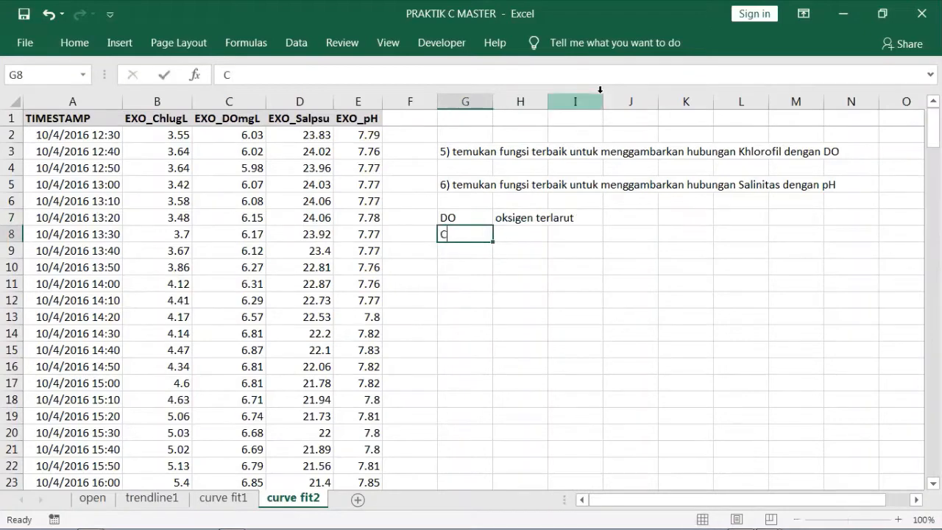
type("Hl")
key("Tab")
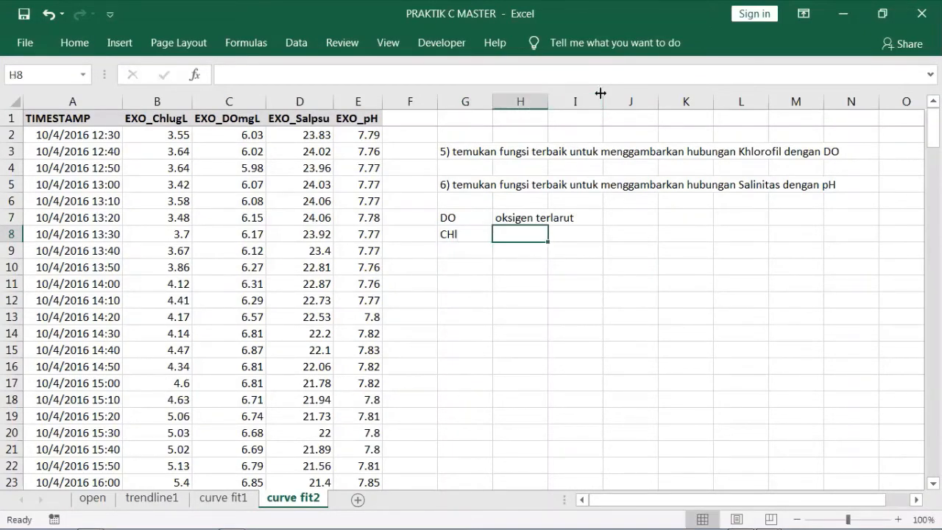
type("klorofil")
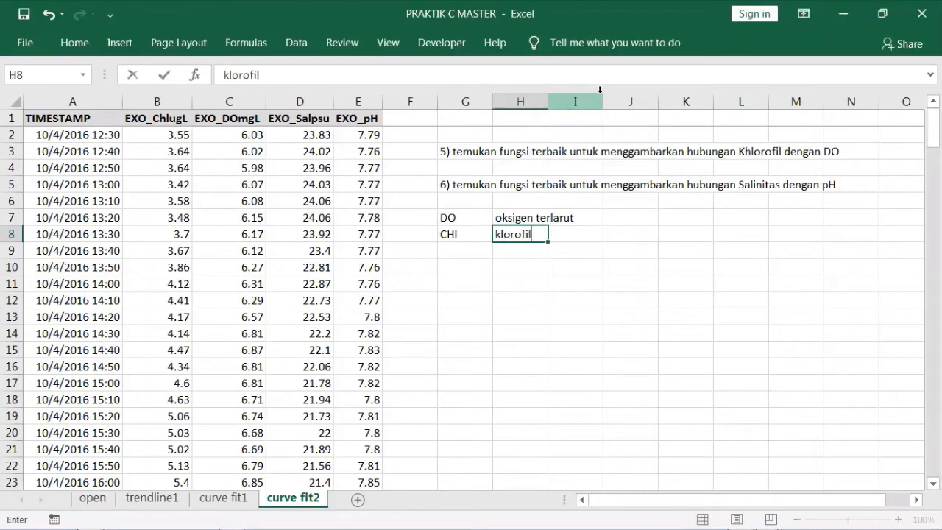
key("Down")
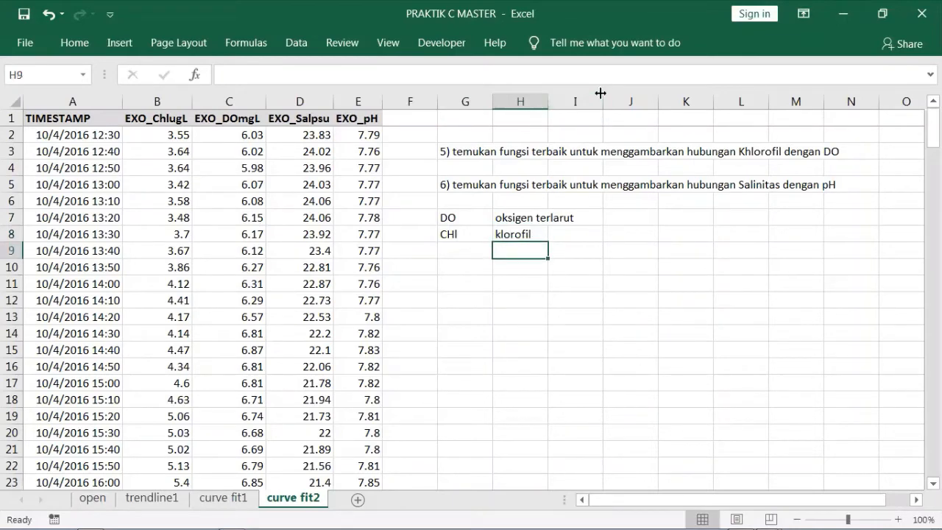
Add the abbreviation Sal in cell G9 with its meaning "Salinitas" in H9.
key("Left")
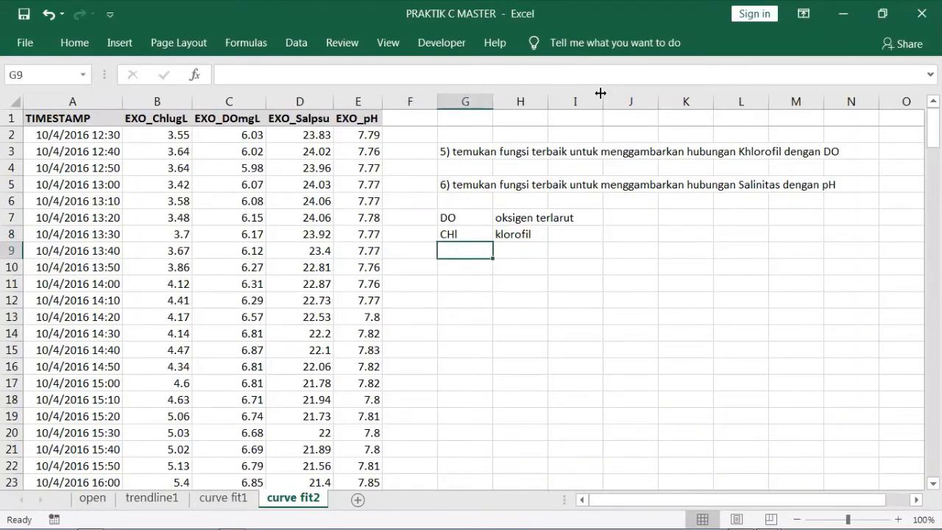
type("Sal")
key("Right")
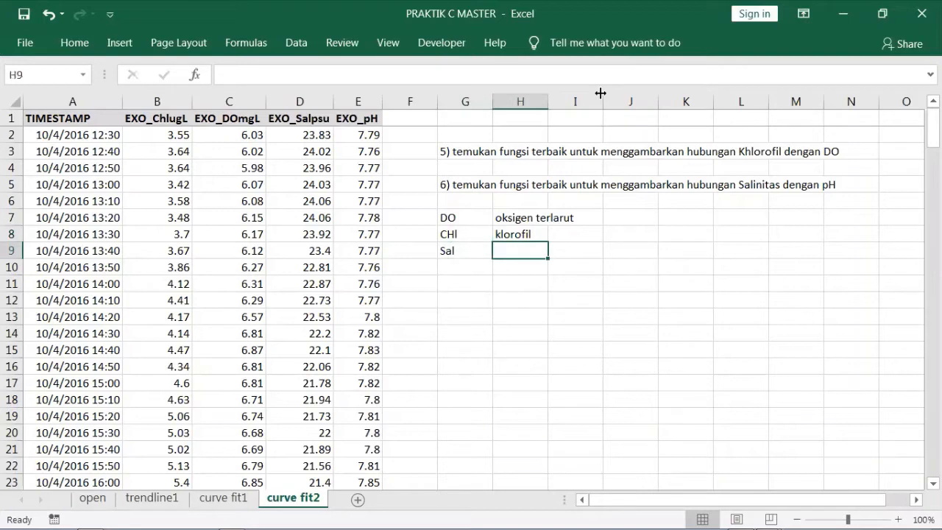
type("Salinitas")
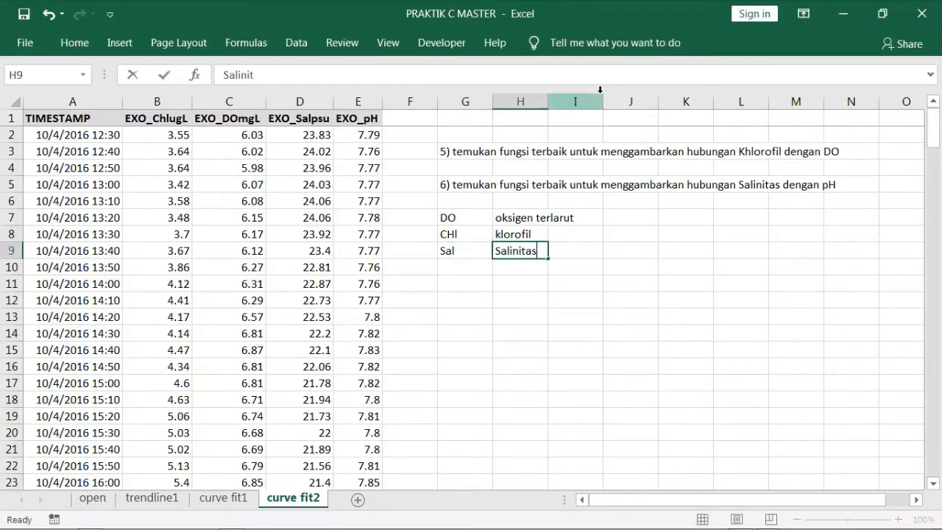
key("Return")
Add the abbreviation pH in cell G10 with its meaning "derajat keasaman" in H10.
key("Left")
key("Left")
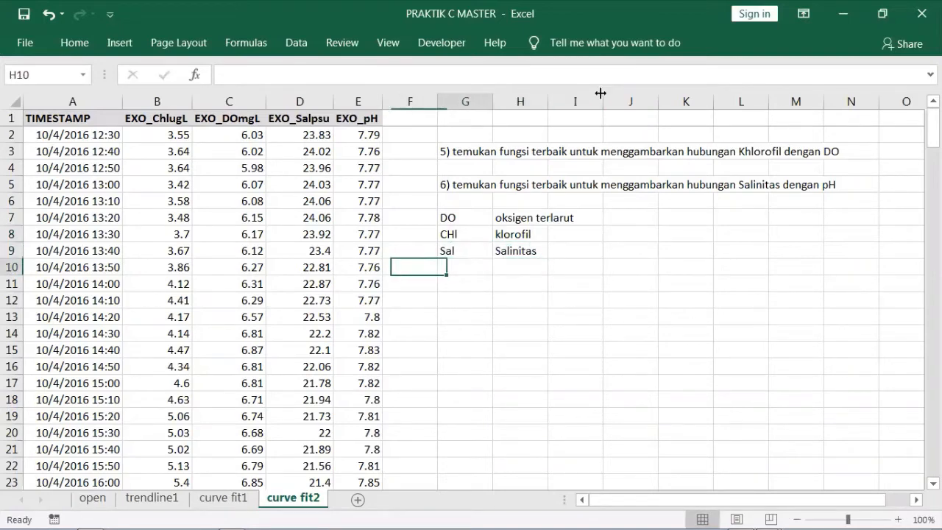
key("Right")
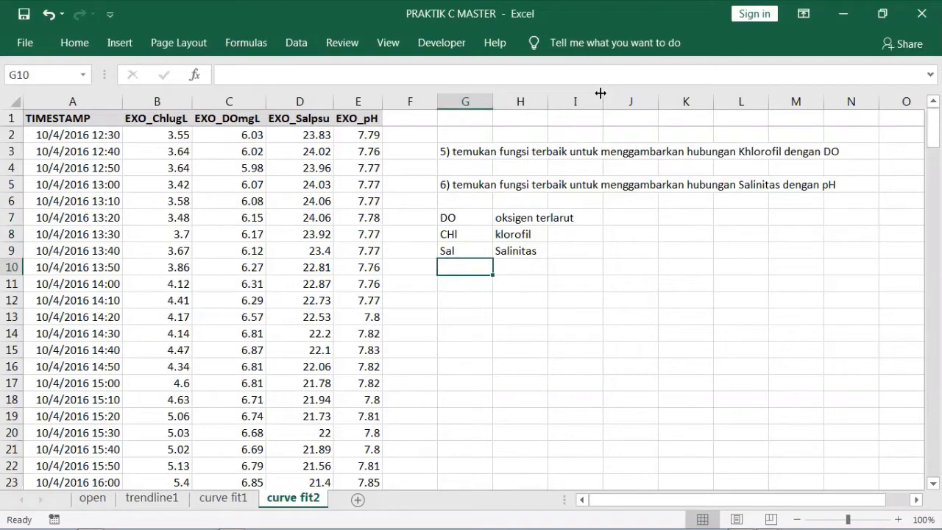
type("pH")
key("Right")
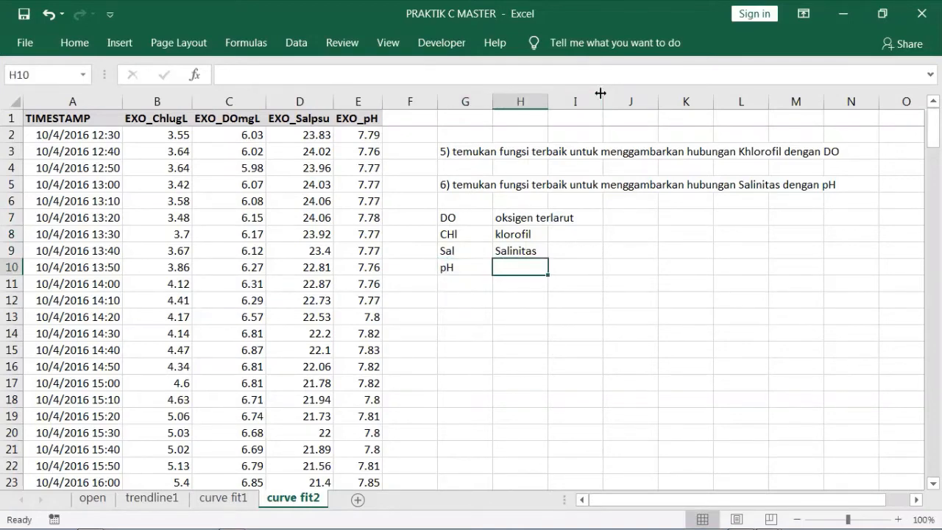
type("deraa")
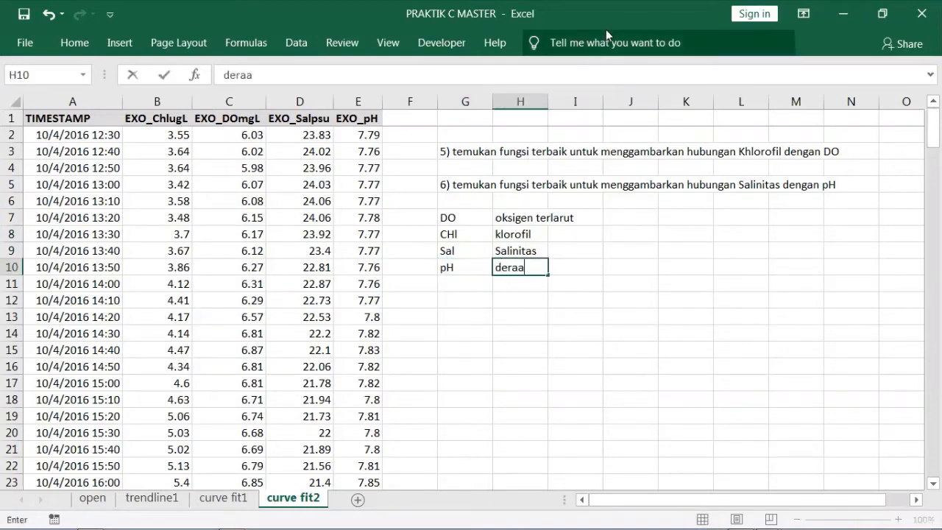
key("BackSpace")
type("jat keasaman")
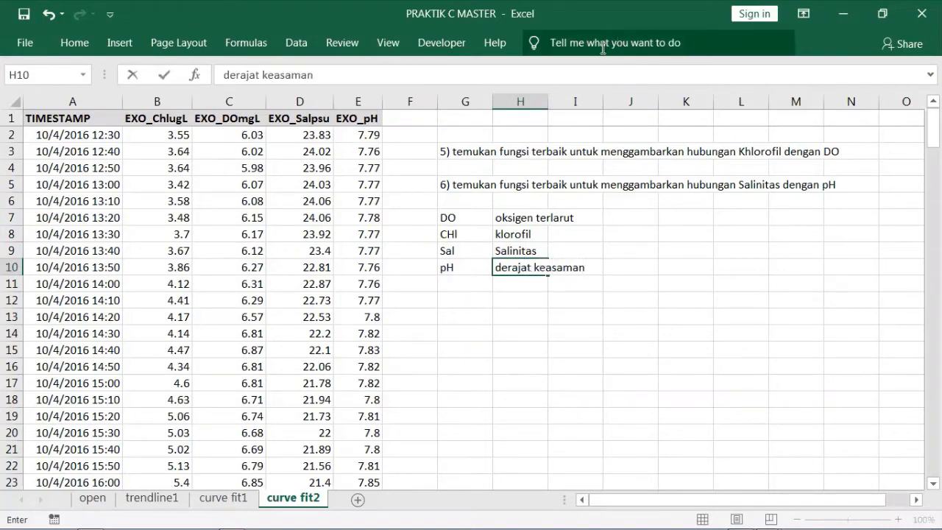
key("Return")
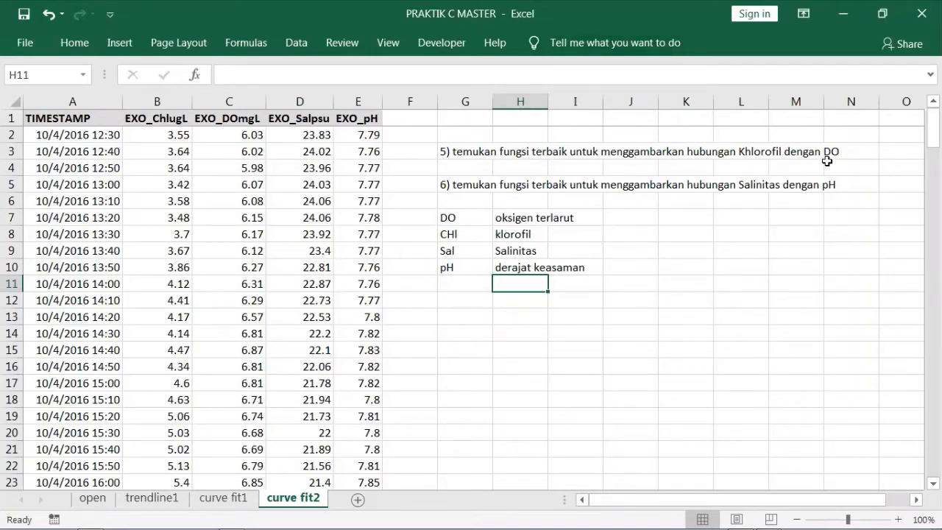
Review the EXO_ChlugL and EXO_DOmgL columns as the data pair for question 5.
left_click(161, 119)
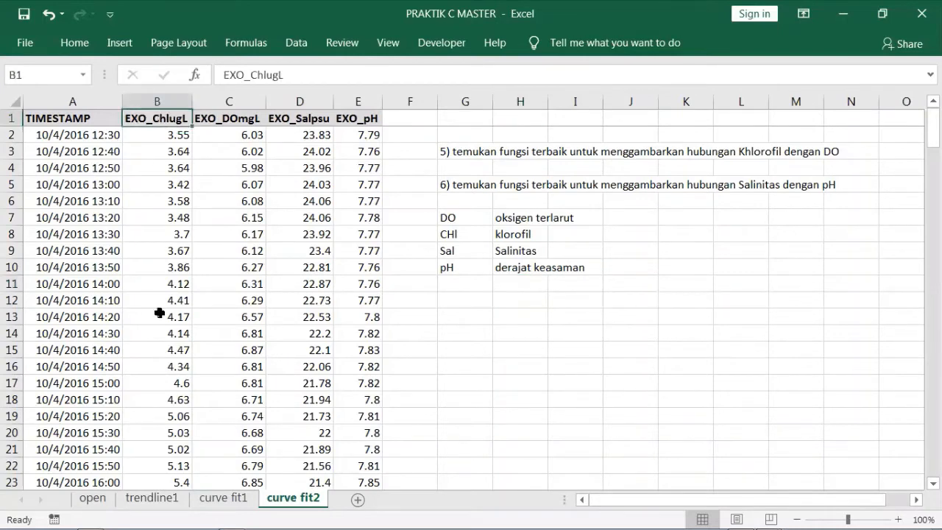
left_click(188, 337, "shift")
left_click(226, 117)
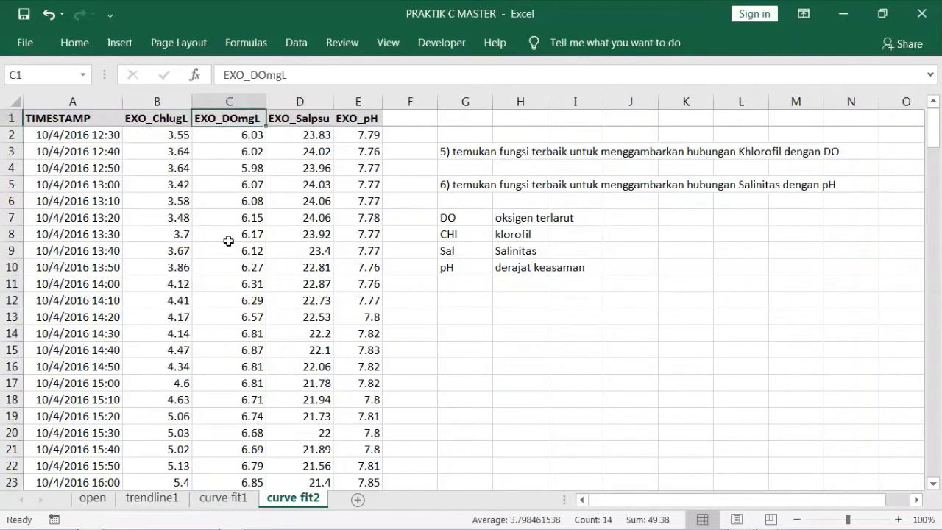
left_click(228, 328, "shift")
left_click(157, 123)
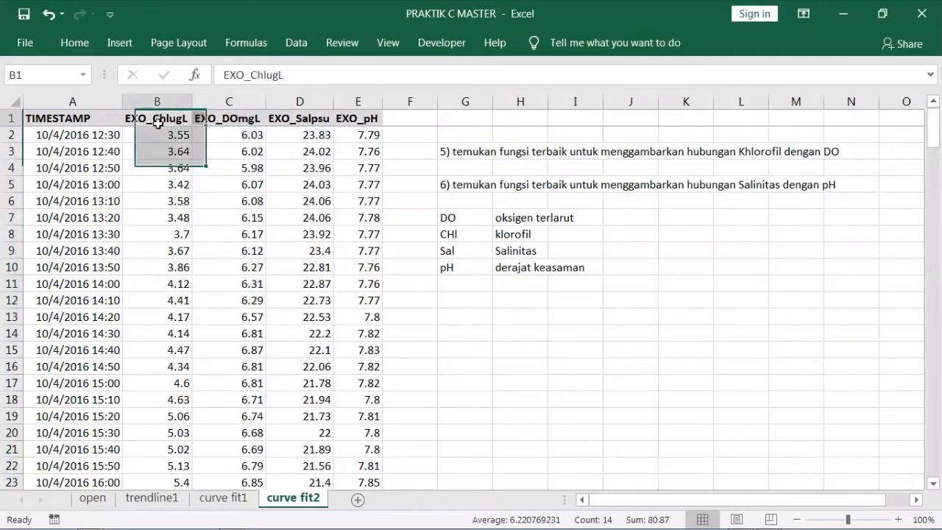
key("Right")
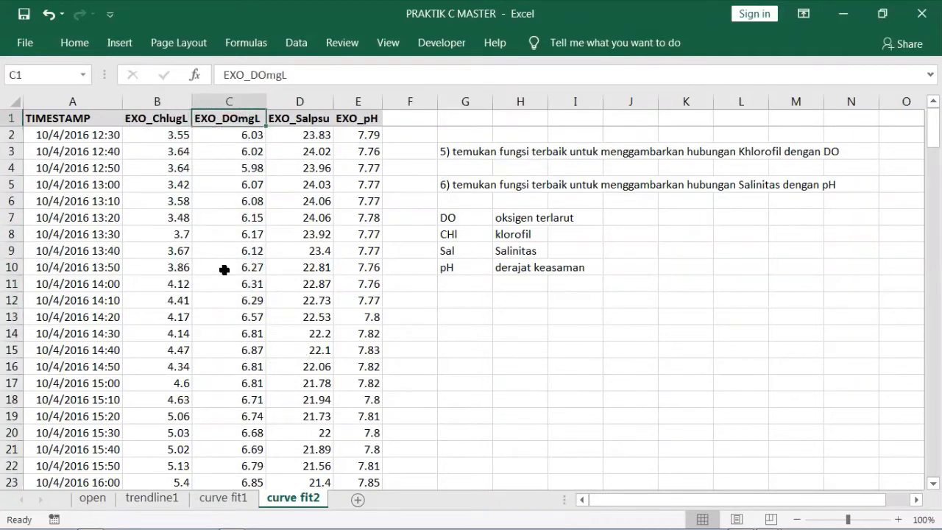
left_click(225, 298, "shift")
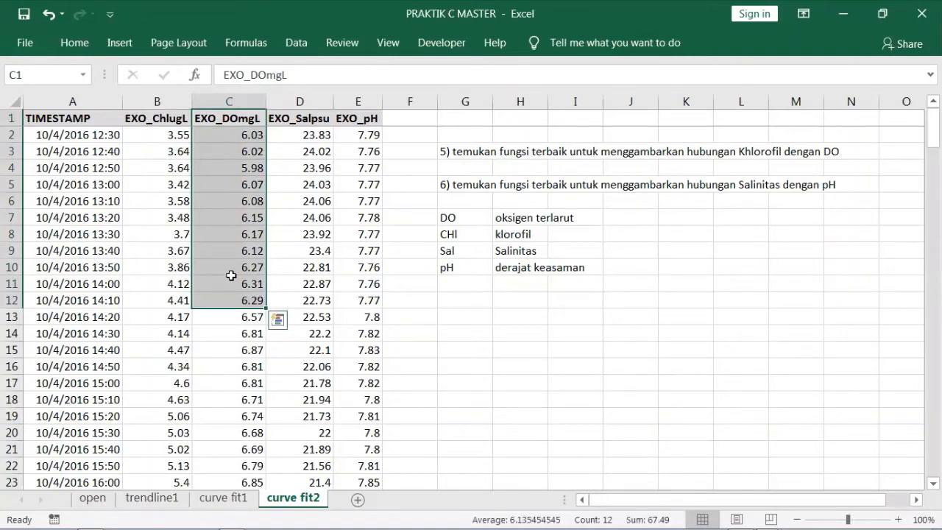
left_click(715, 213)
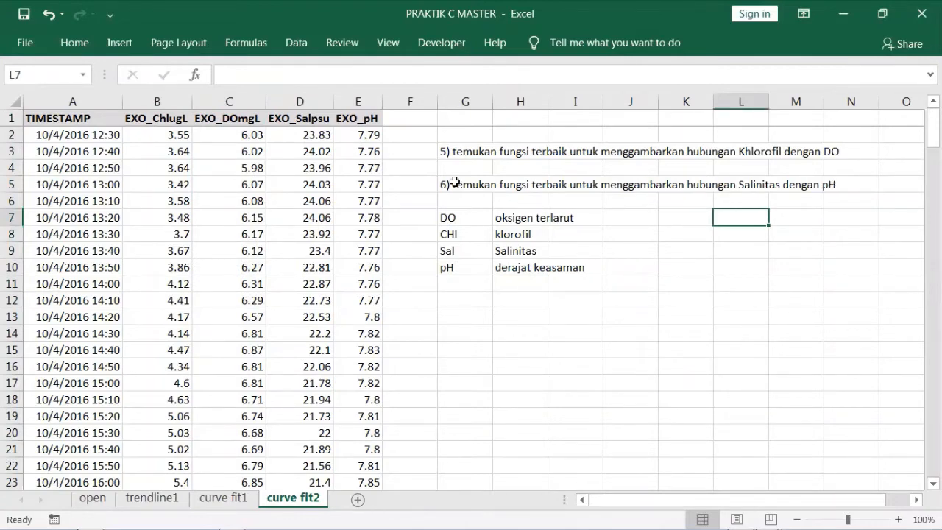
Review the EXO_Salpsu and EXO_pH columns as the data pair for question 6.
left_click(299, 119)
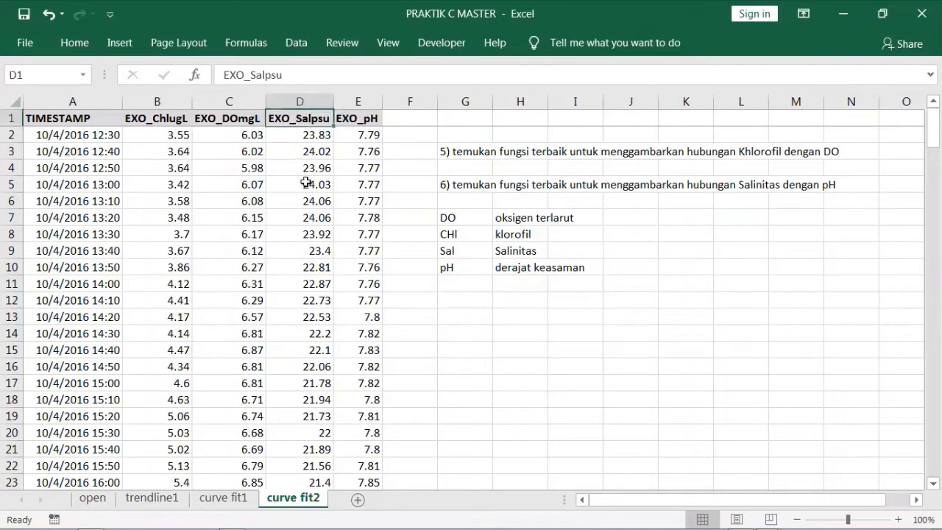
left_click(300, 361, "shift")
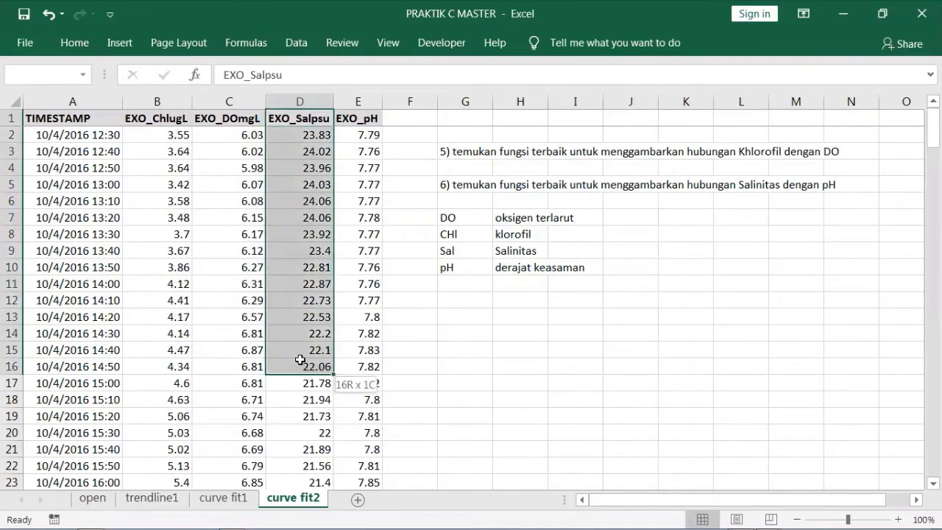
left_click(352, 117)
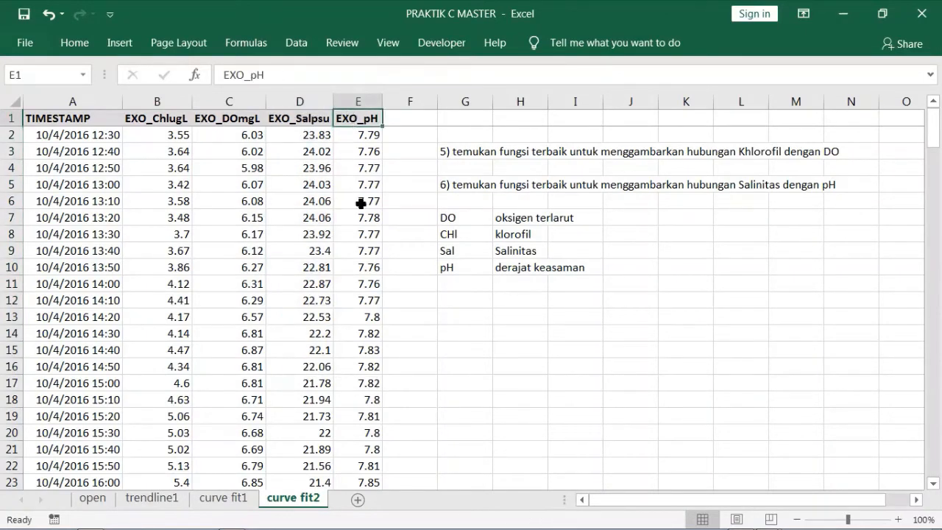
left_click(365, 349, "shift")
left_click(499, 349)
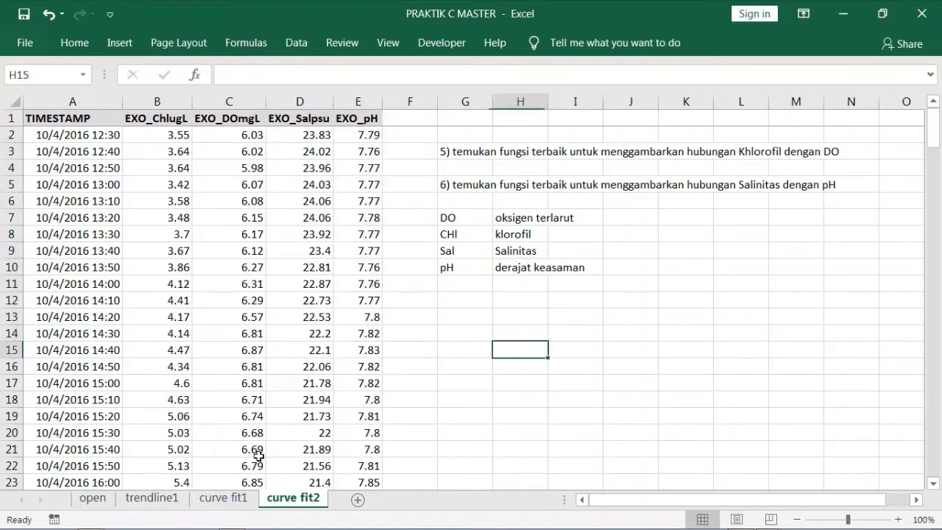
Open the trendline1 sheet and review the Moldova population data from the first year through the last.
left_click(152, 498)
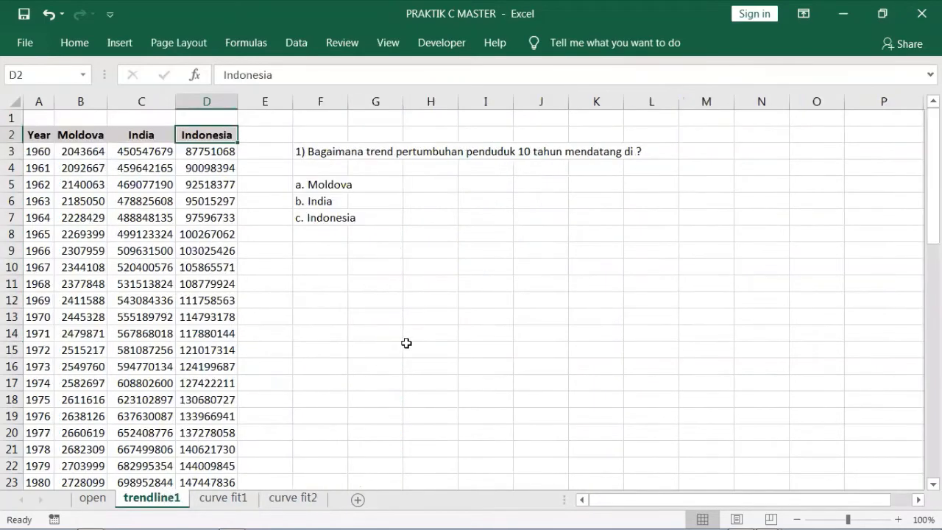
left_click(443, 311)
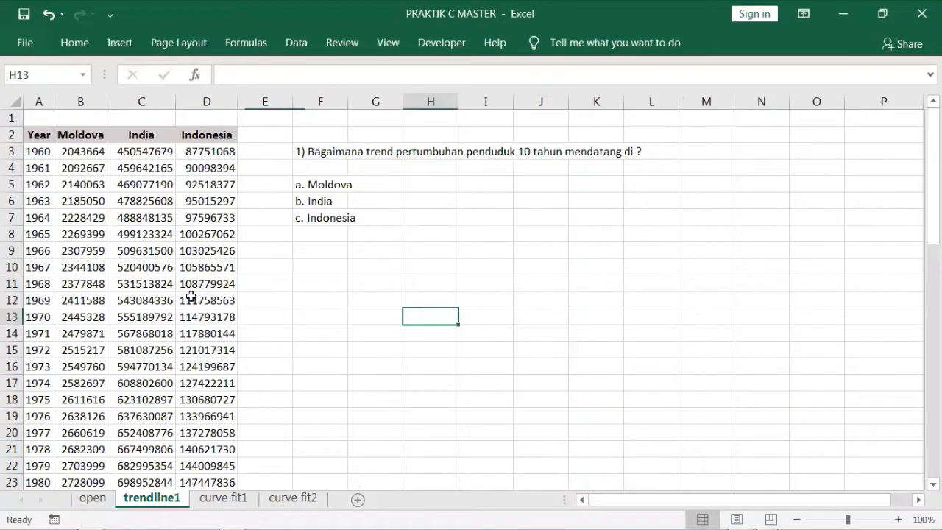
left_click(76, 155)
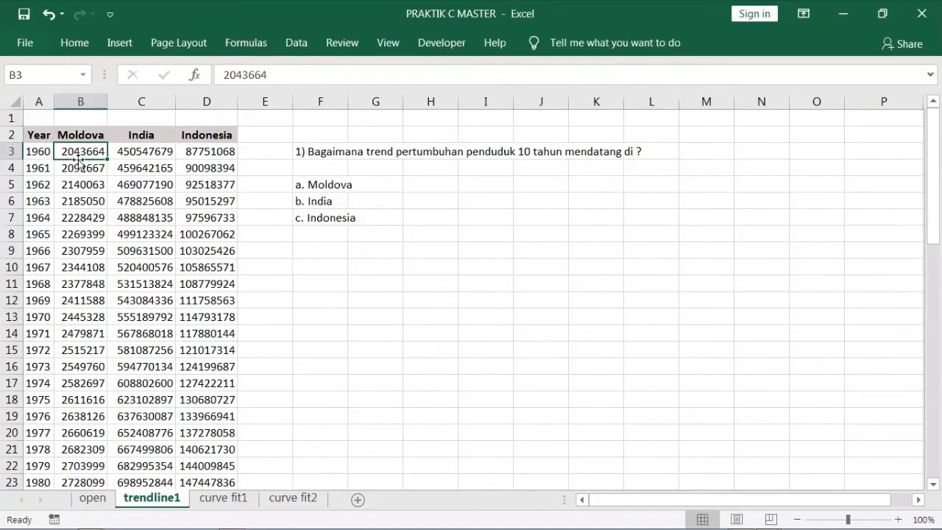
scroll(79, 160, "down", 18)
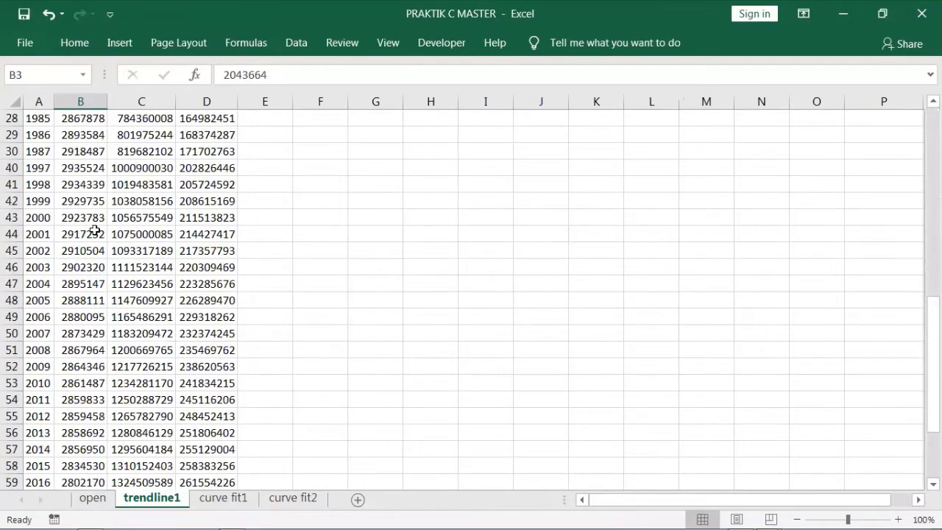
scroll(78, 260, "up", 1)
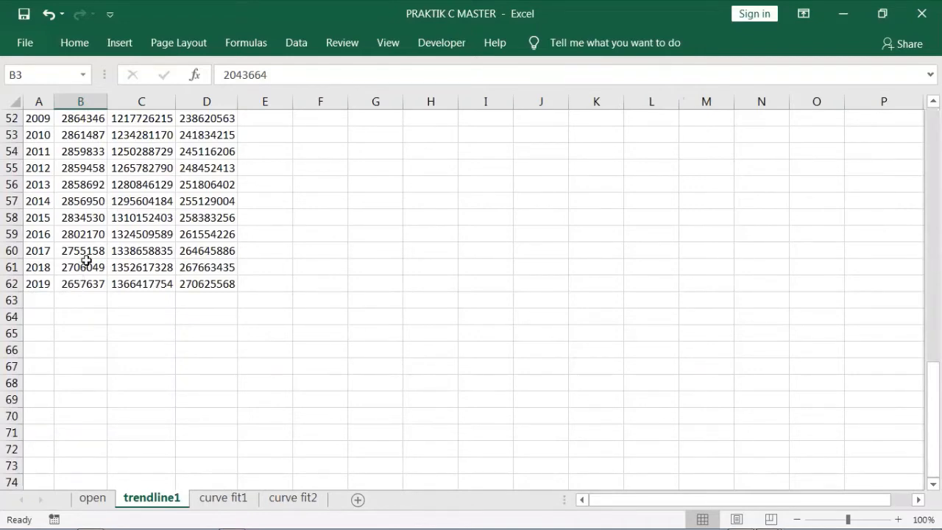
scroll(353, 214, "up", 12)
scroll(354, 215, "up", 5)
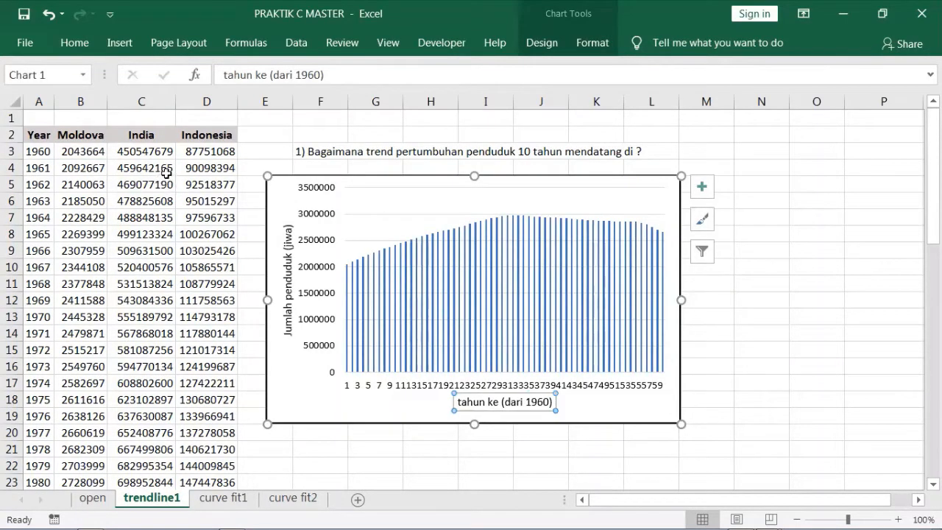
Add a linear trendline to the population series in the Moldova column chart.
left_click(711, 272)
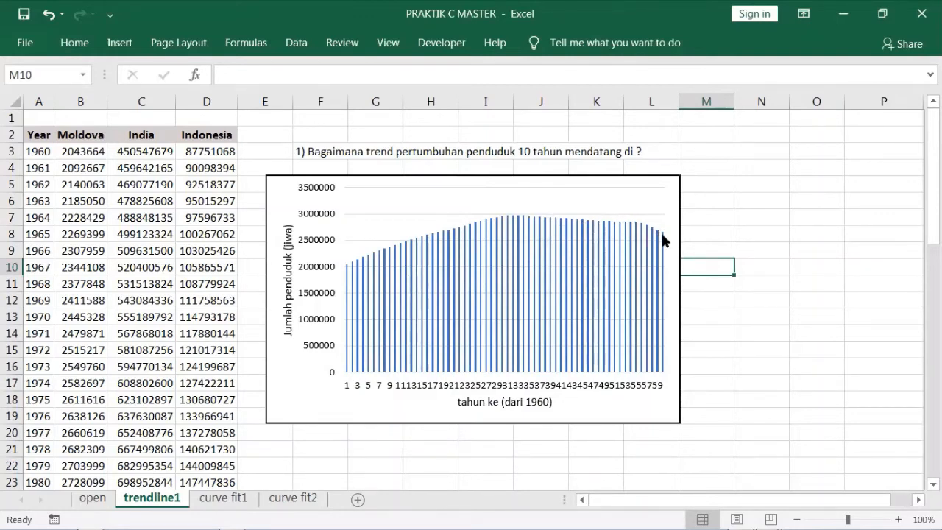
left_click(498, 241)
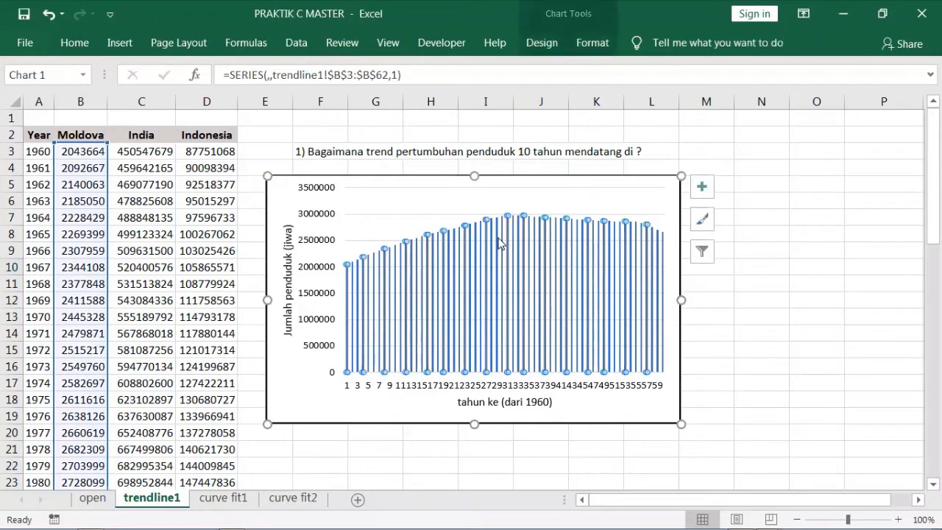
right_click(501, 244)
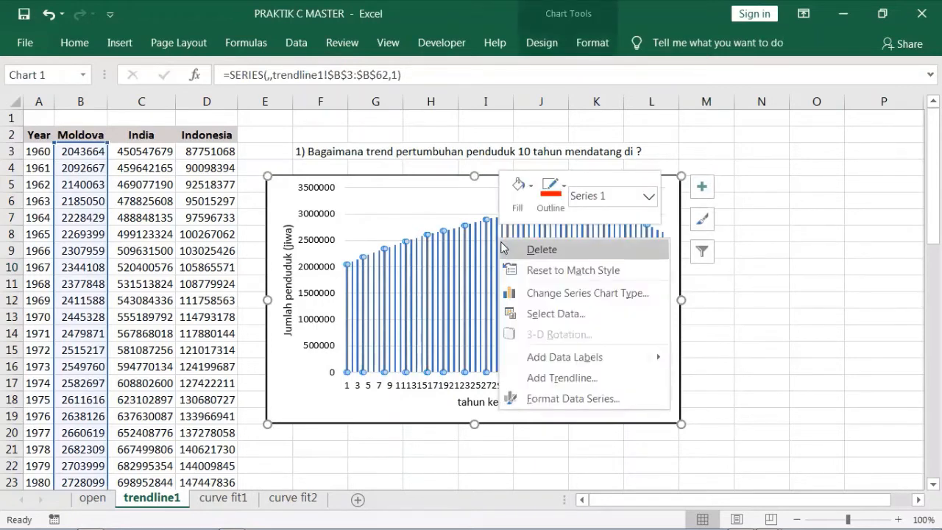
left_click(562, 378)
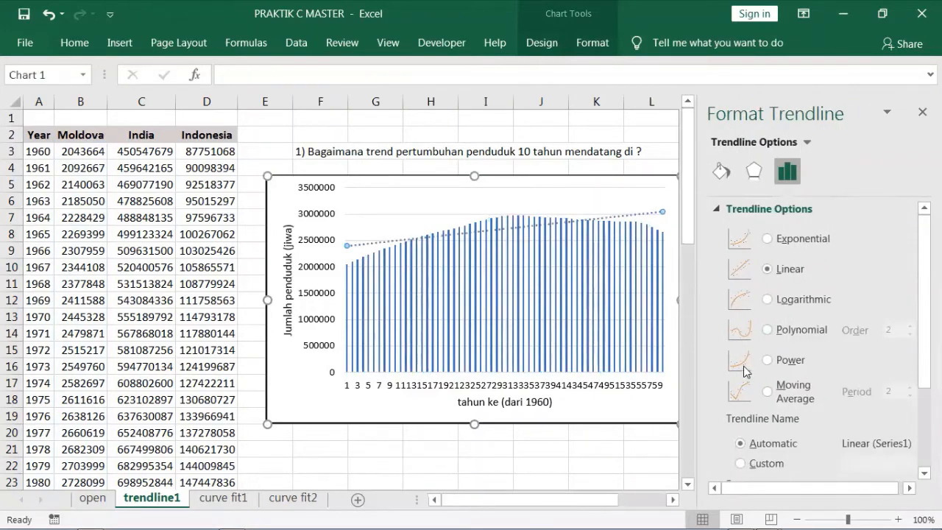
Display the trendline's R-squared value on the chart and move its label to the empty upper-left area of the plot.
left_click(672, 500)
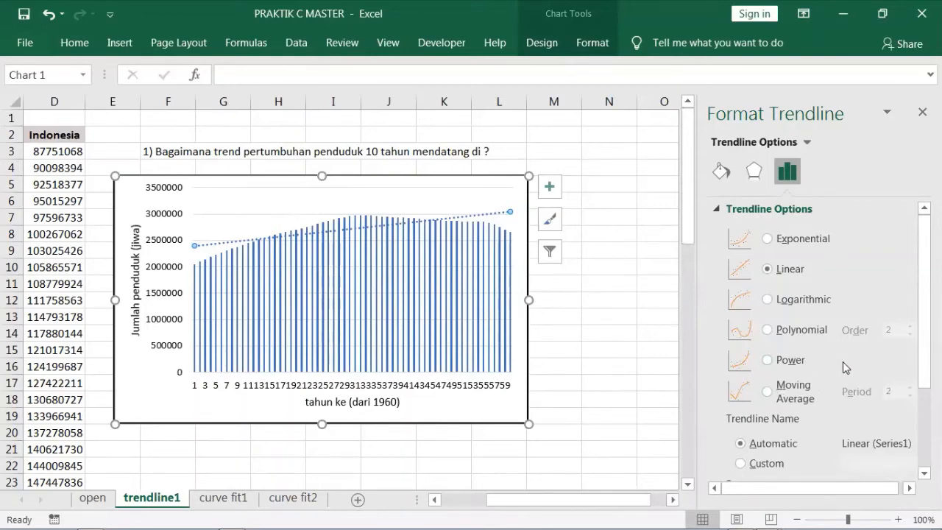
scroll(816, 338, "down", 2)
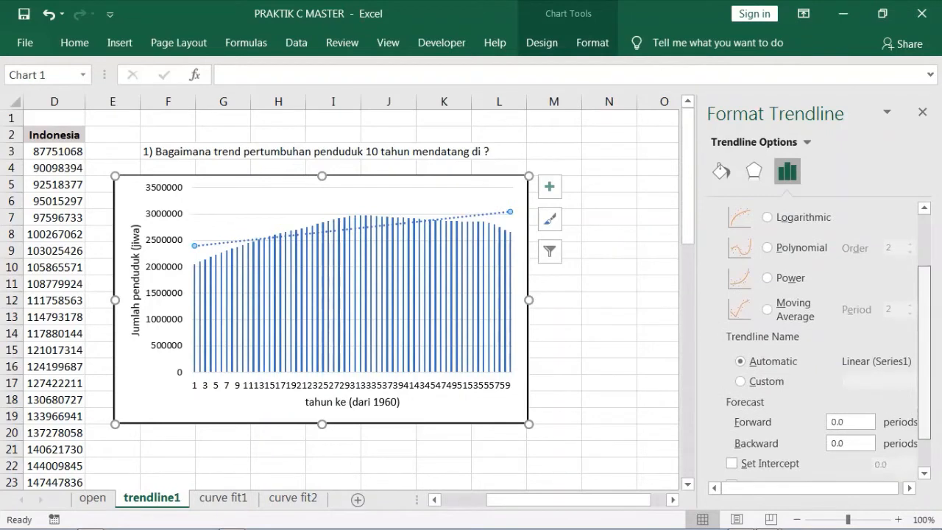
scroll(817, 339, "down", 1)
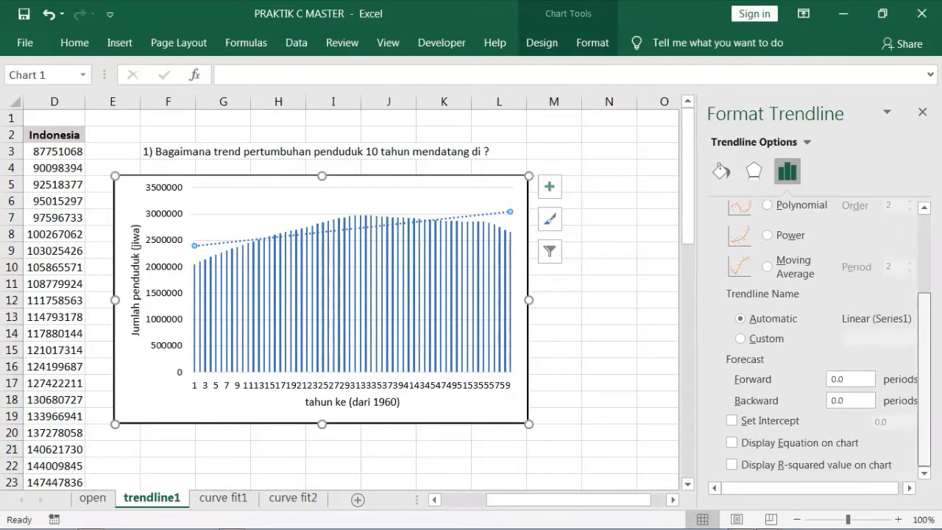
scroll(817, 338, "up", 3)
scroll(816, 338, "down", 3)
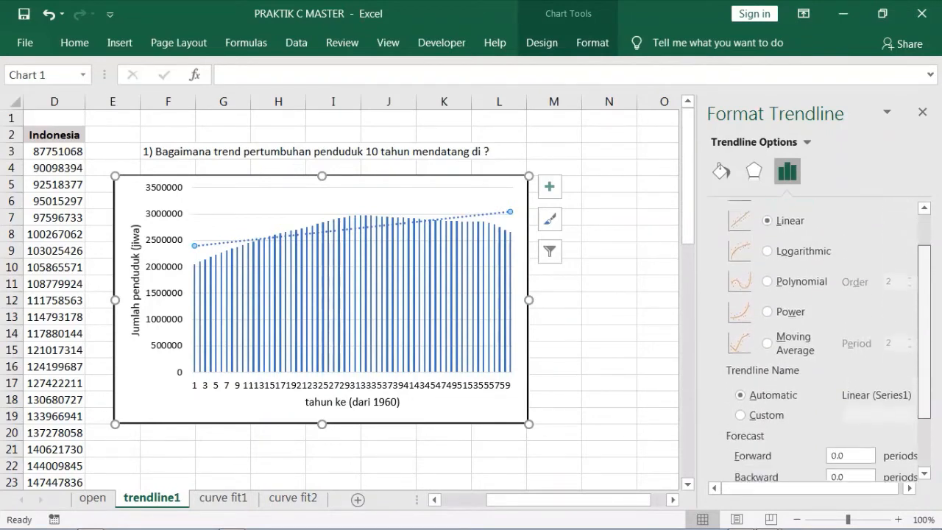
left_click_drag(924, 377, 924, 381)
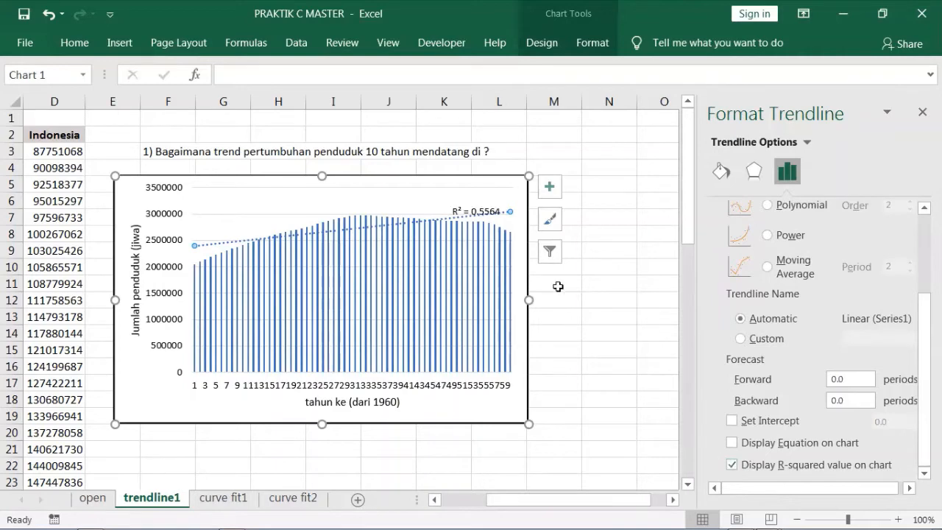
left_click(465, 210)
left_click_drag(465, 209, 428, 196)
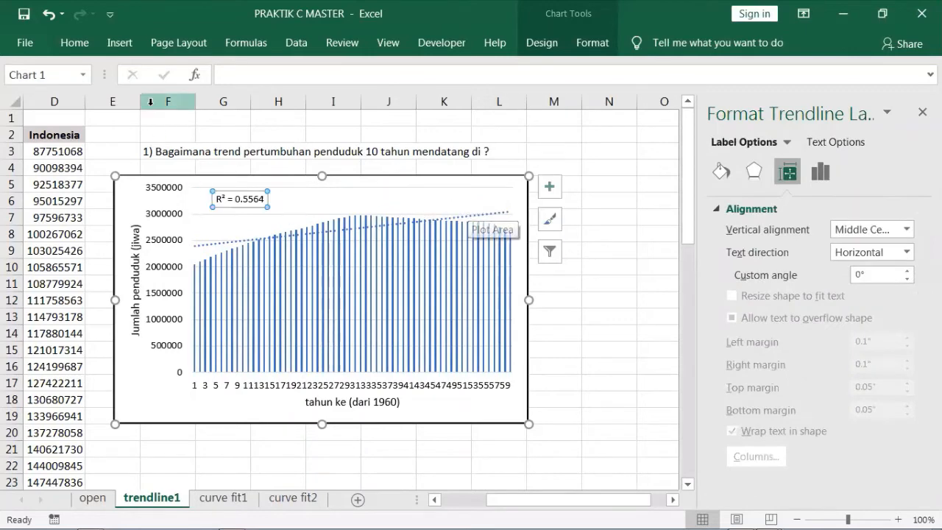
Recolor the linear trendline in the Moldova chart red and set its line width to 2.5 pt.
left_click(498, 215)
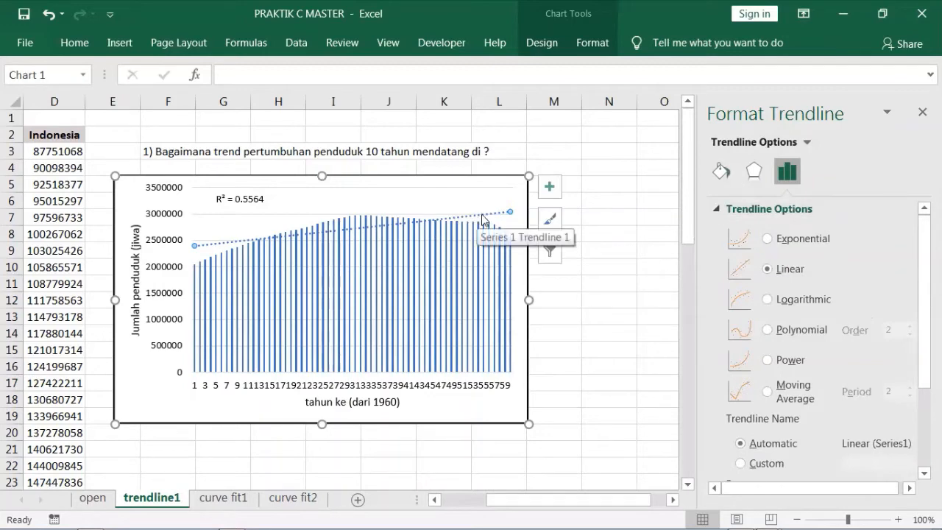
left_click(721, 172)
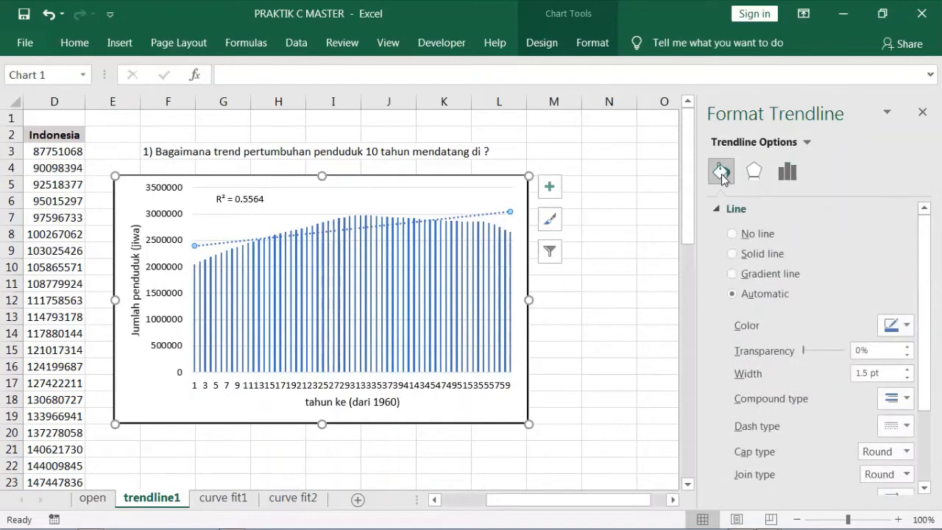
left_click(907, 326)
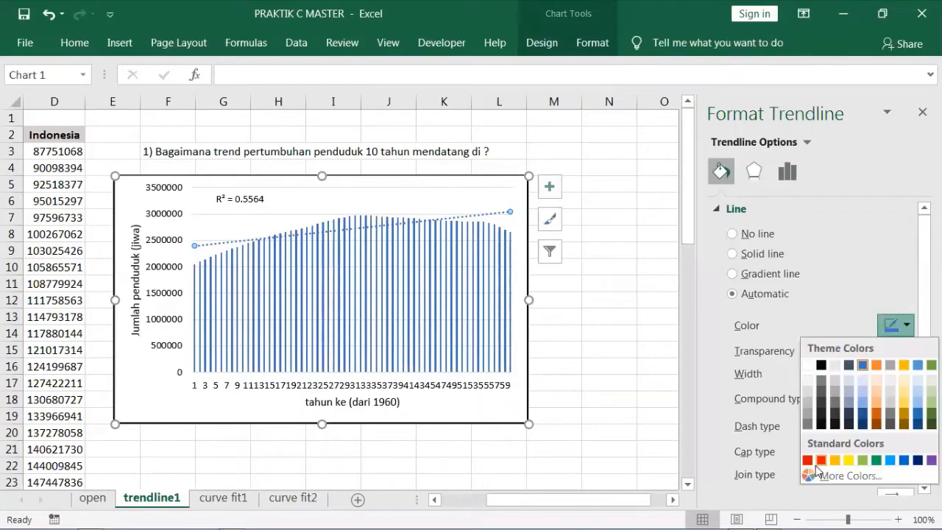
left_click(821, 460)
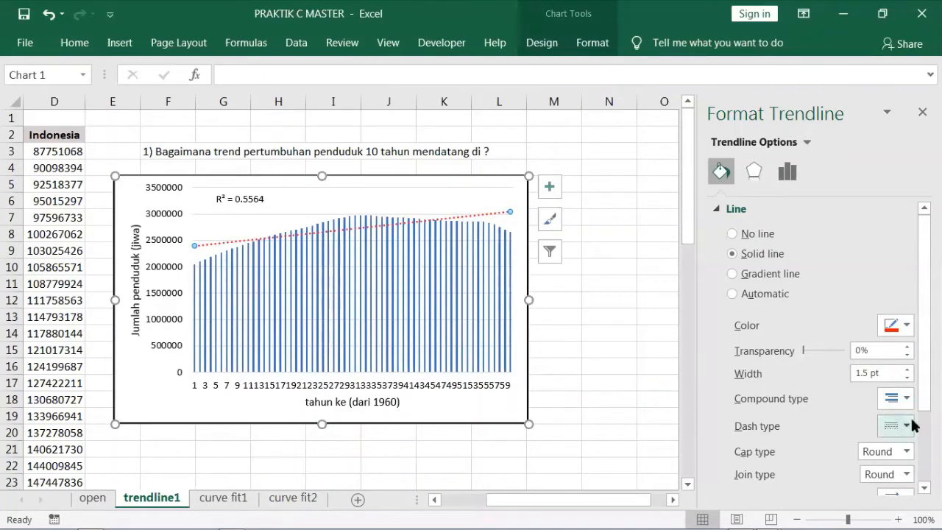
left_click(908, 370)
left_click(907, 370)
left_click(907, 369)
left_click(907, 370)
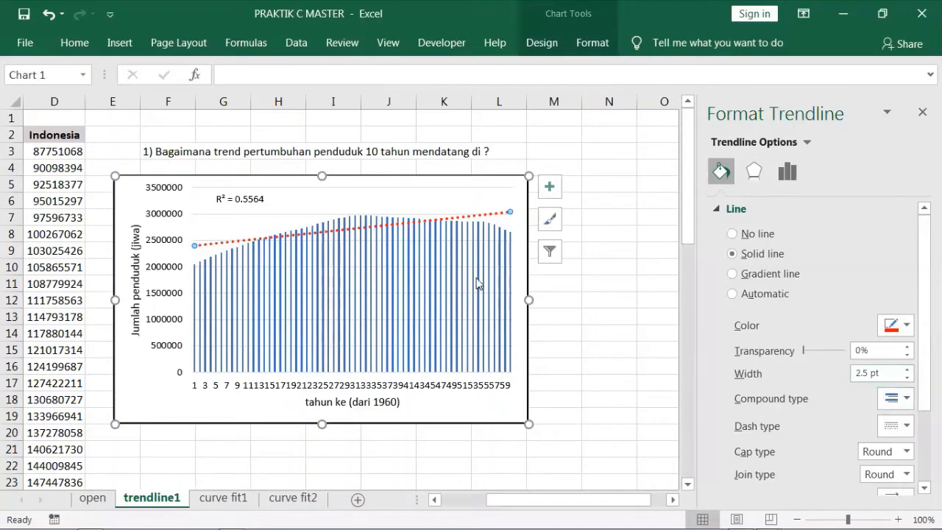
Change the trendline's dash type from dots to dashes.
left_click(904, 429)
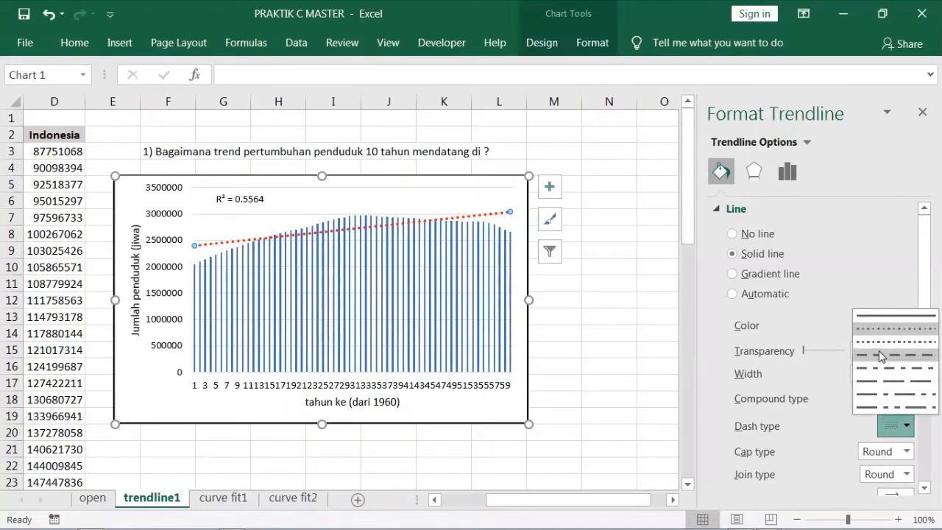
left_click(880, 352)
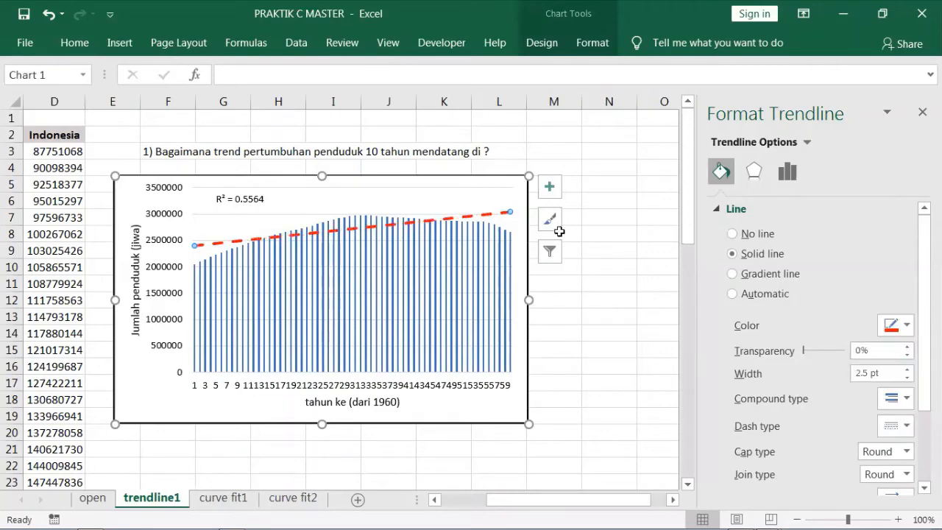
left_click(607, 194)
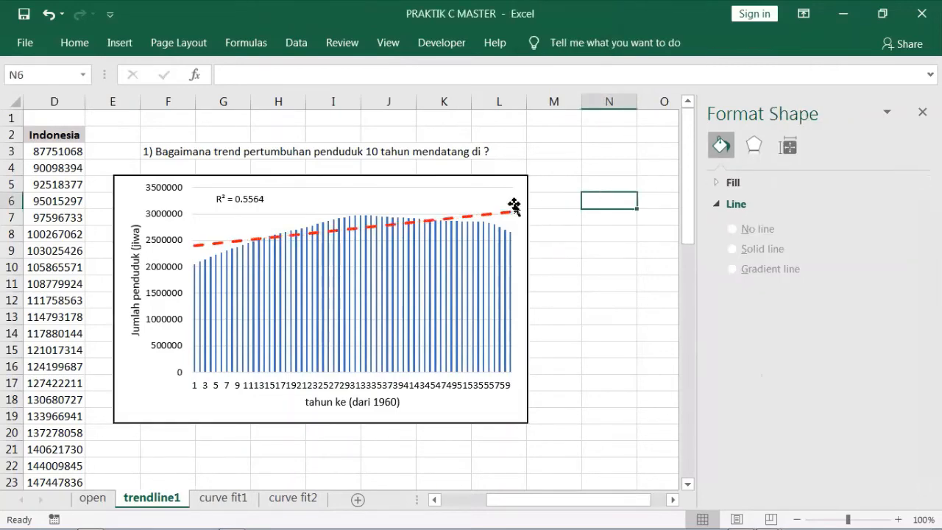
Compare logarithmic, polynomial and linear fits for the Moldova trendline, and settle on a polynomial of order 2.
left_click(493, 218)
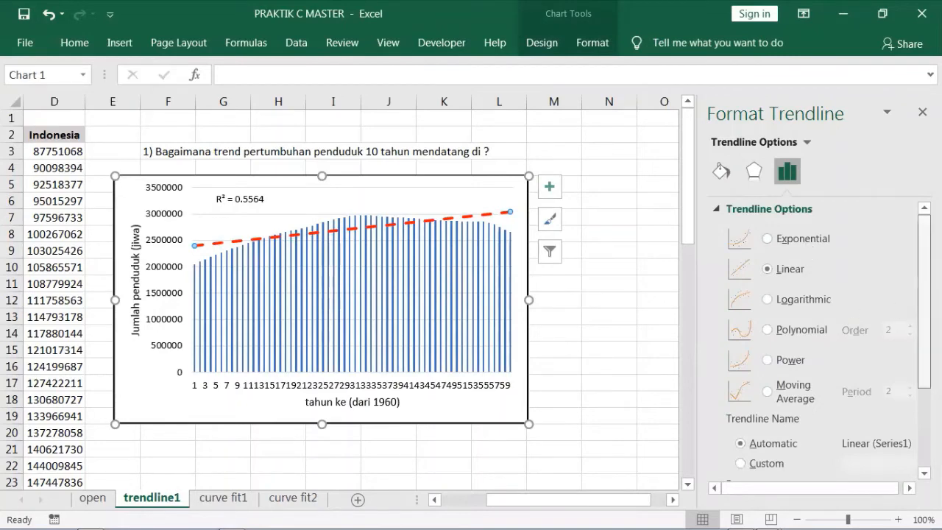
mouse_move(924, 296)
left_mouse_down()
mouse_move(925, 337)
mouse_move(924, 292)
left_mouse_up()
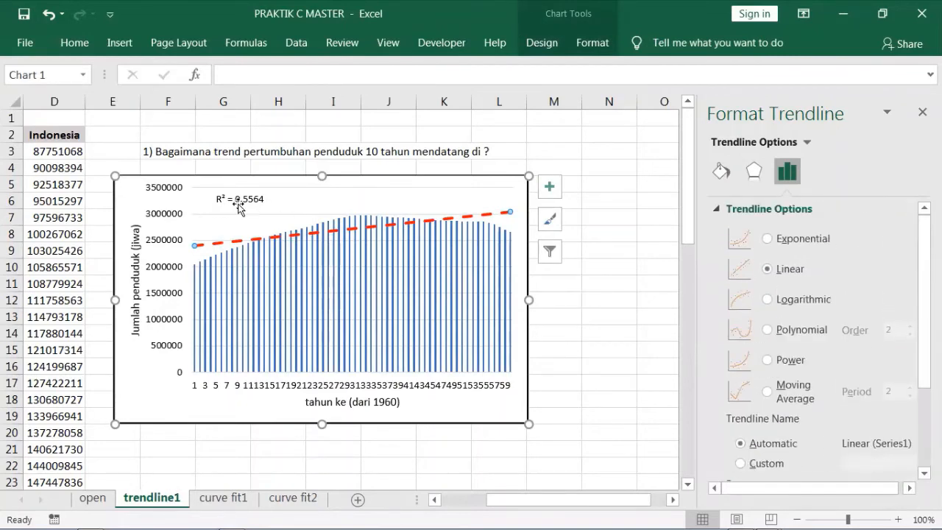
left_click(779, 301)
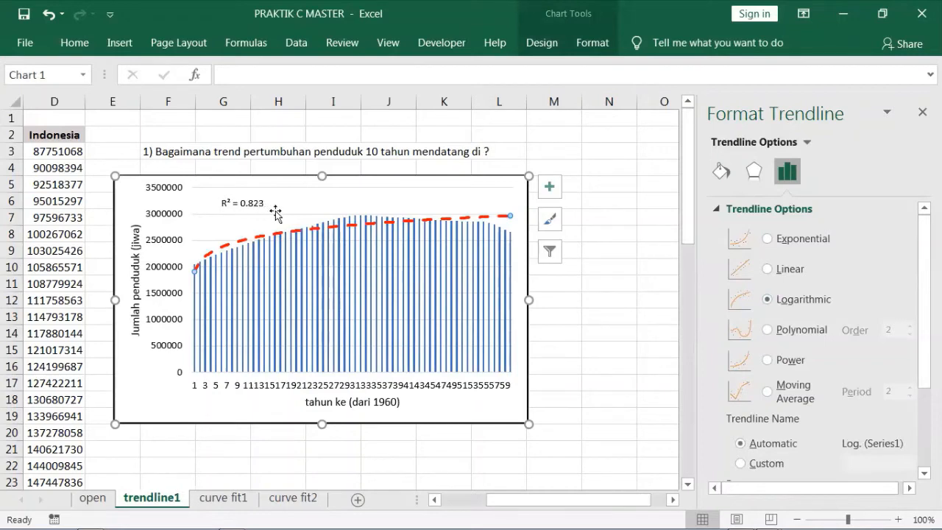
left_click(767, 329)
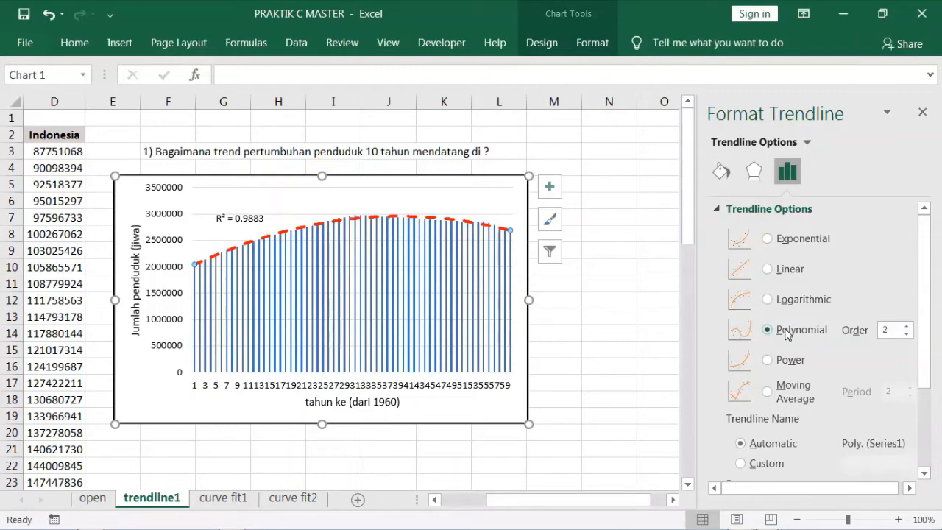
left_click(768, 300)
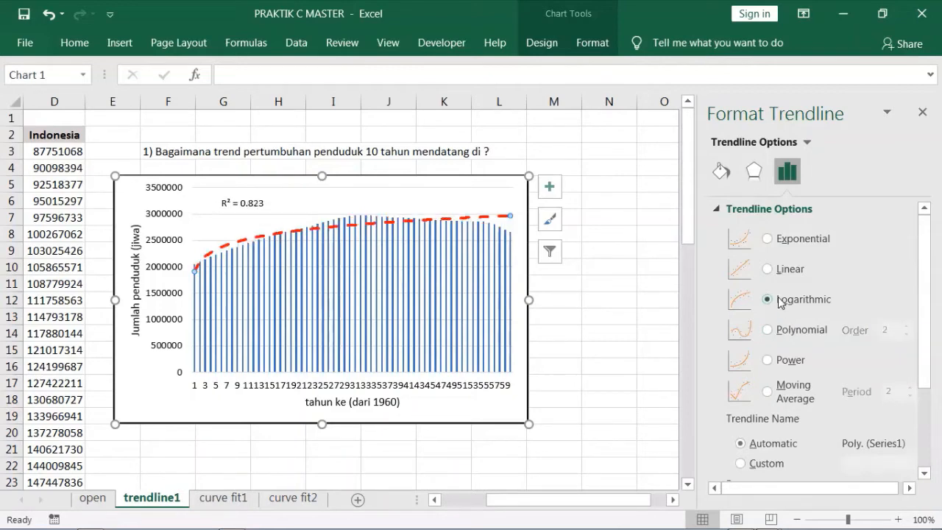
left_click(778, 272)
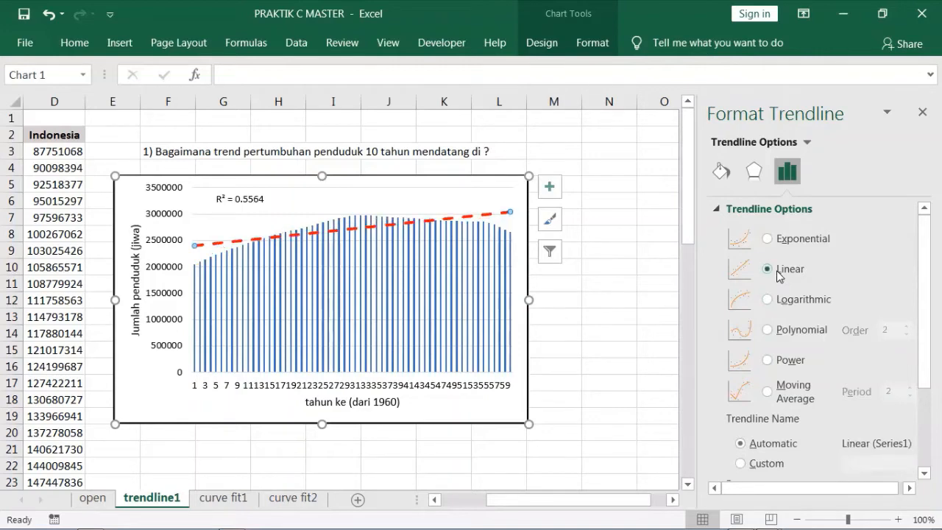
left_click(786, 336)
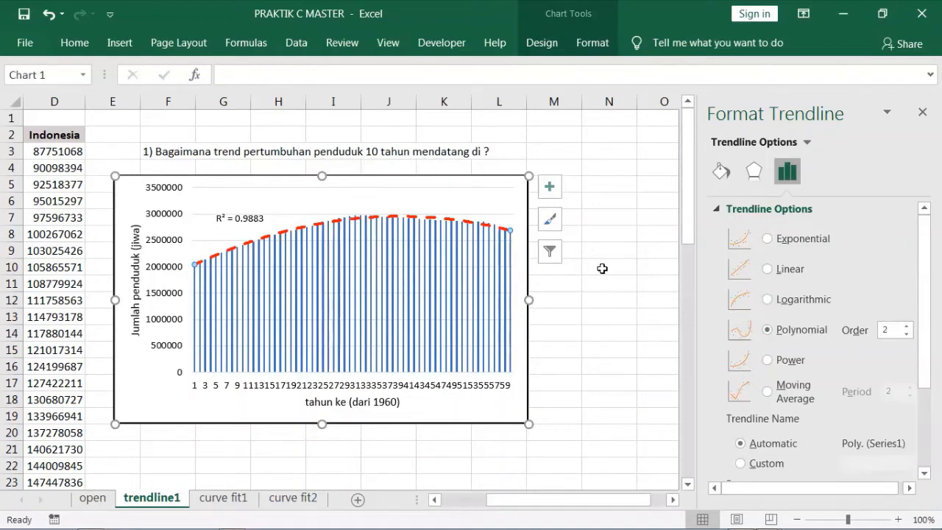
Forecast the polynomial trendline 10 periods forward and move the R-squared label into the empty area above the columns.
left_click_drag(924, 287, 924, 366)
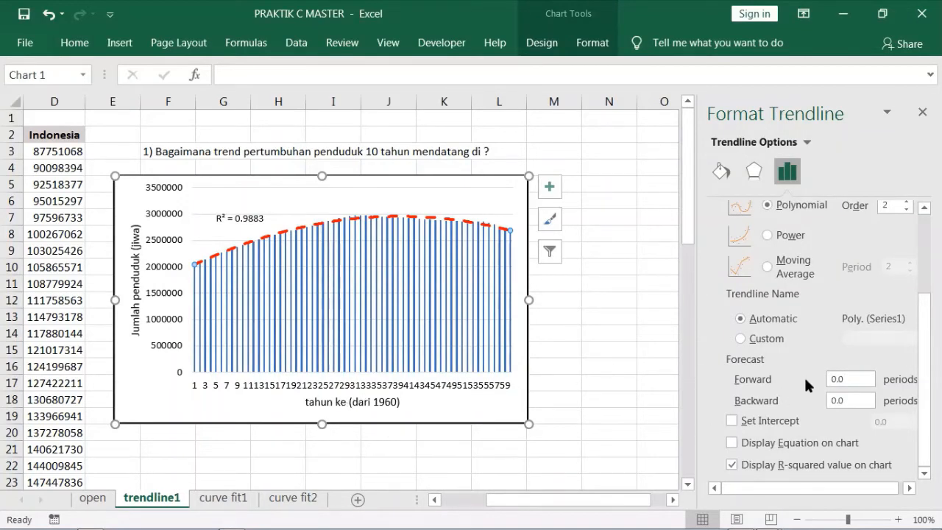
left_click(846, 378)
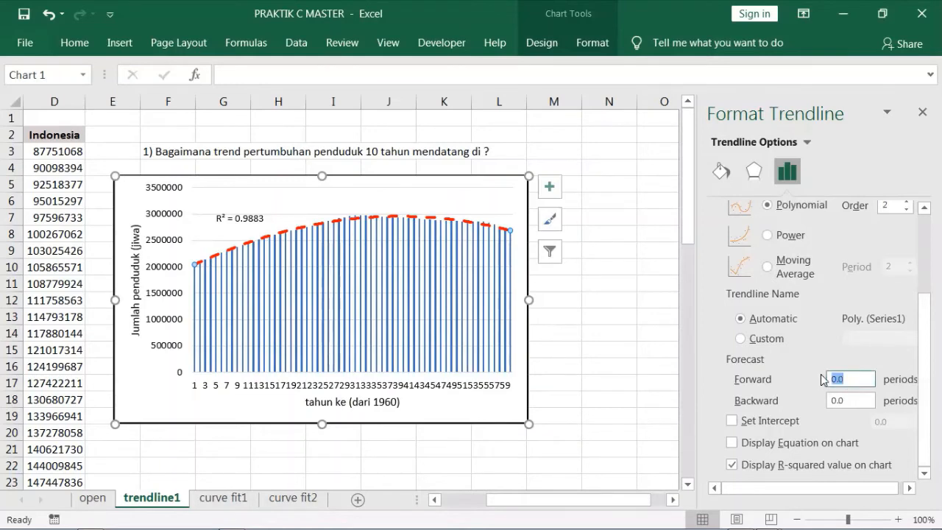
type("10")
left_click(866, 399)
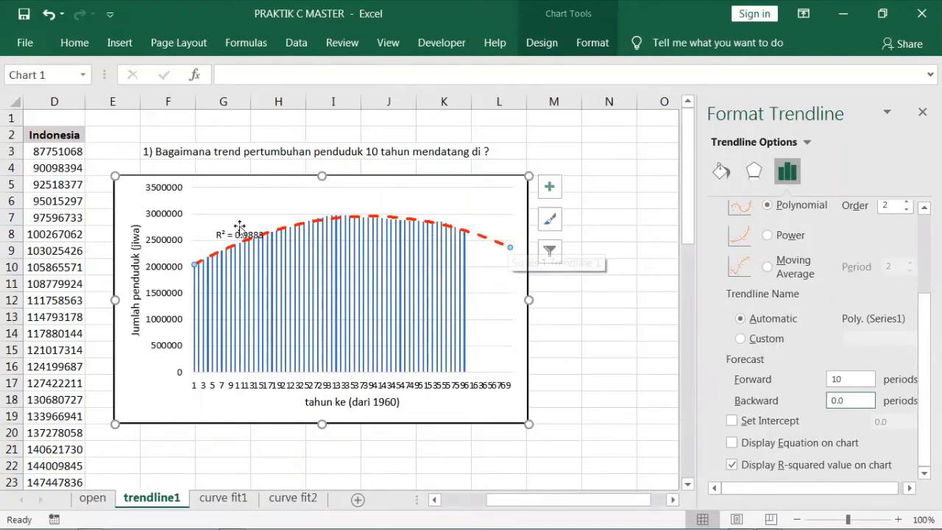
left_click_drag(240, 234, 231, 214)
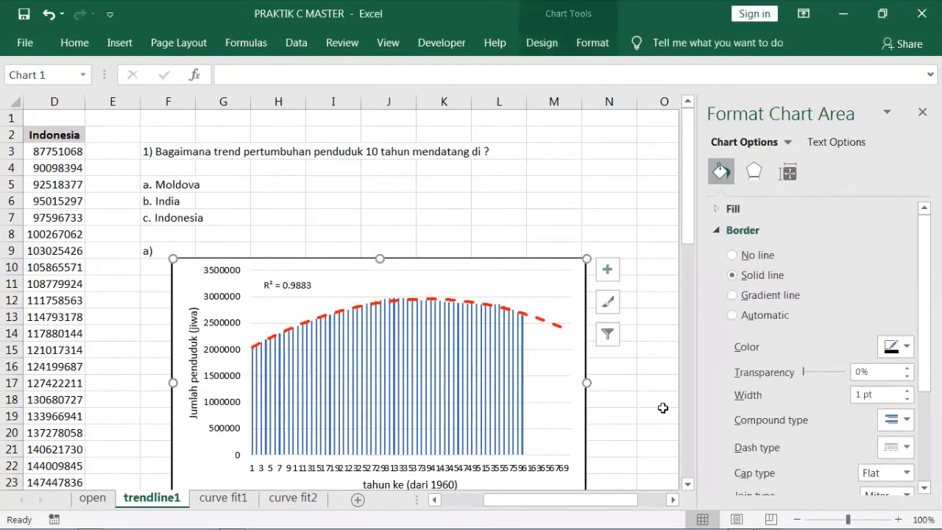
Examine the forecast part of the Moldova trendline beyond the last data column.
left_click(673, 499)
left_click(672, 499)
scroll(584, 324, "down", 2)
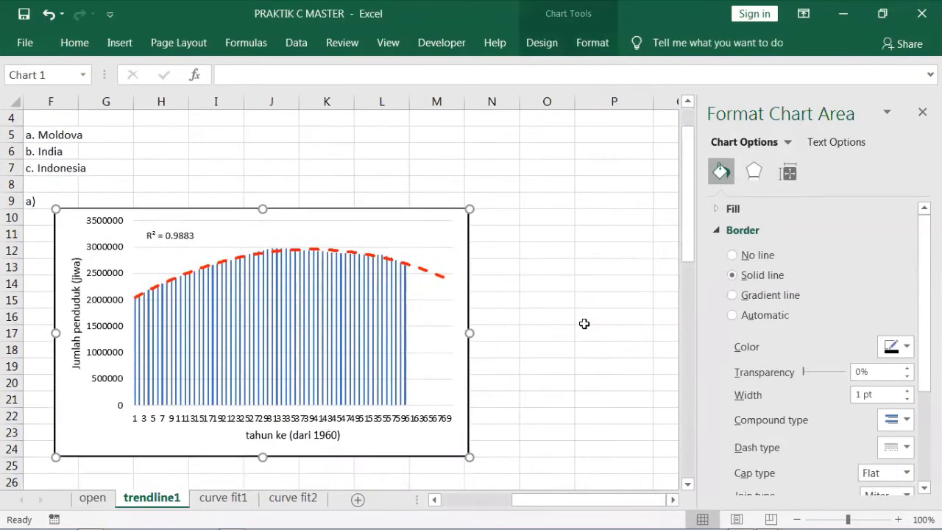
scroll(584, 323, "up", 2)
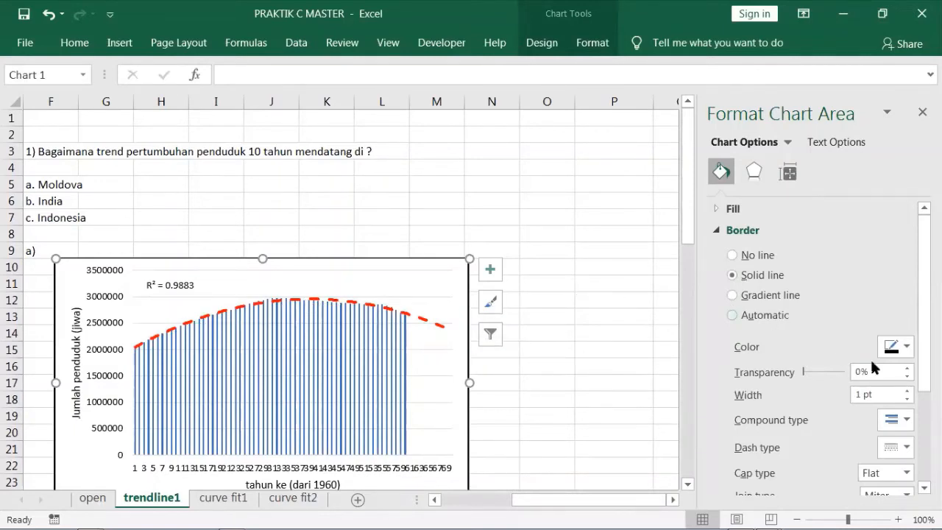
scroll(809, 346, "down", 3)
scroll(832, 346, "down", 1)
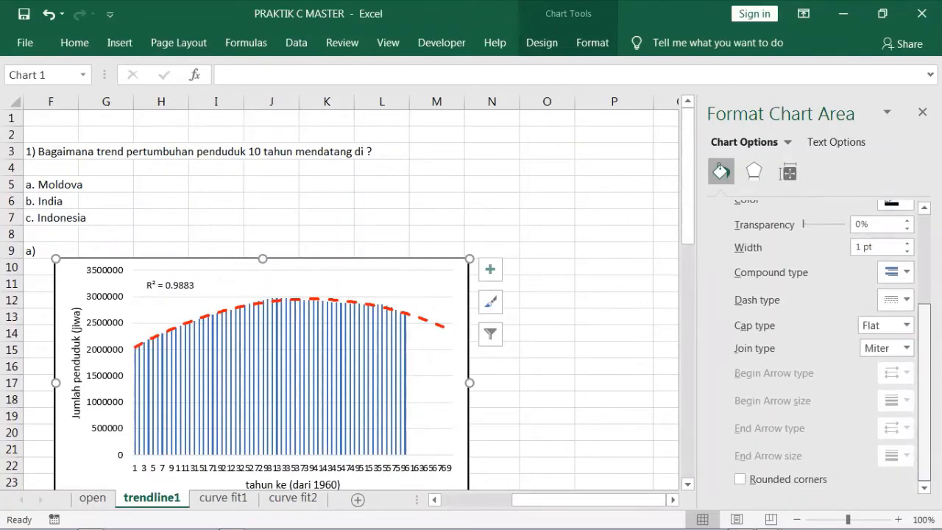
scroll(831, 331, "up", 5)
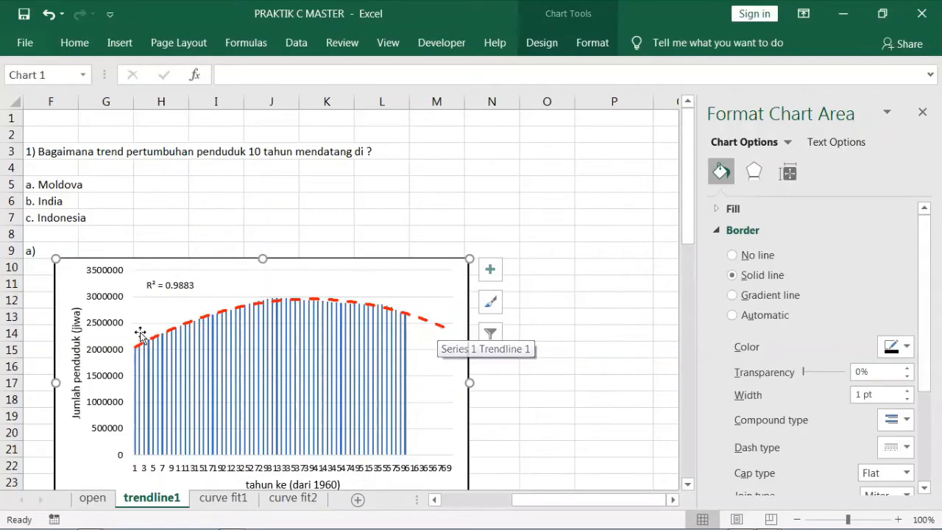
Display the trendline's equation on the chart and move the equation label above the curve, clear of the vertical axis.
left_click(439, 332)
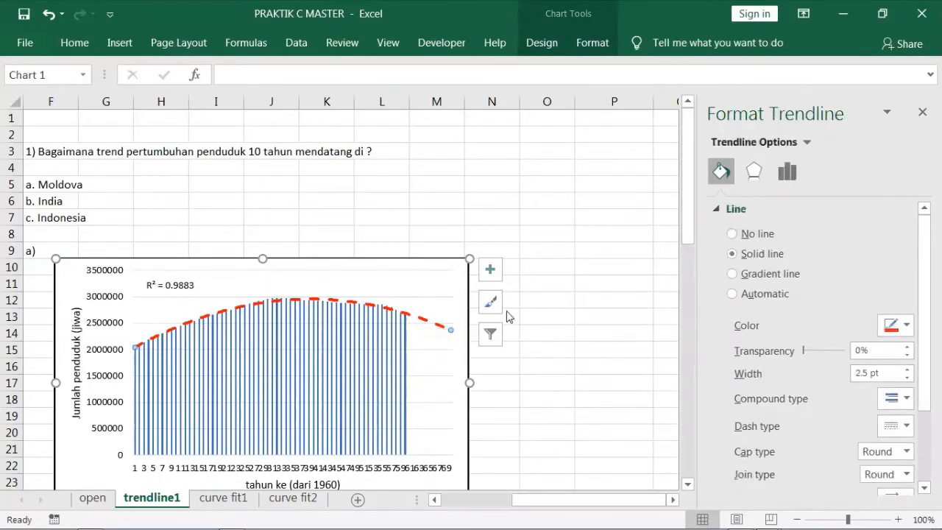
left_click(788, 172)
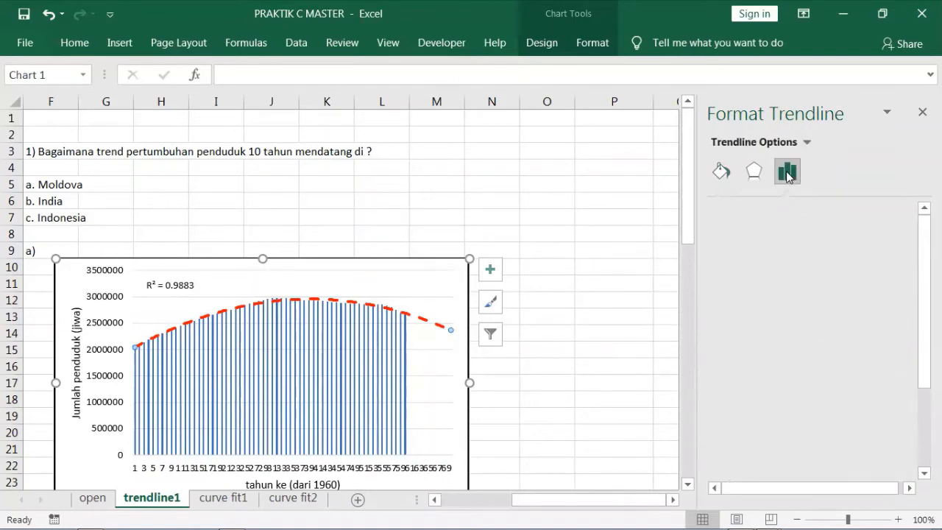
left_click_drag(924, 310, 924, 394)
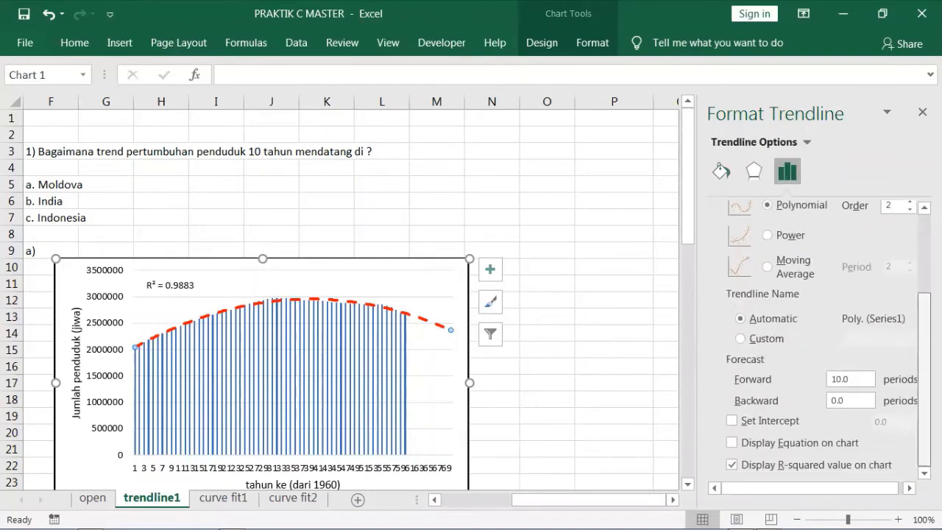
left_click(732, 442)
left_click(193, 286)
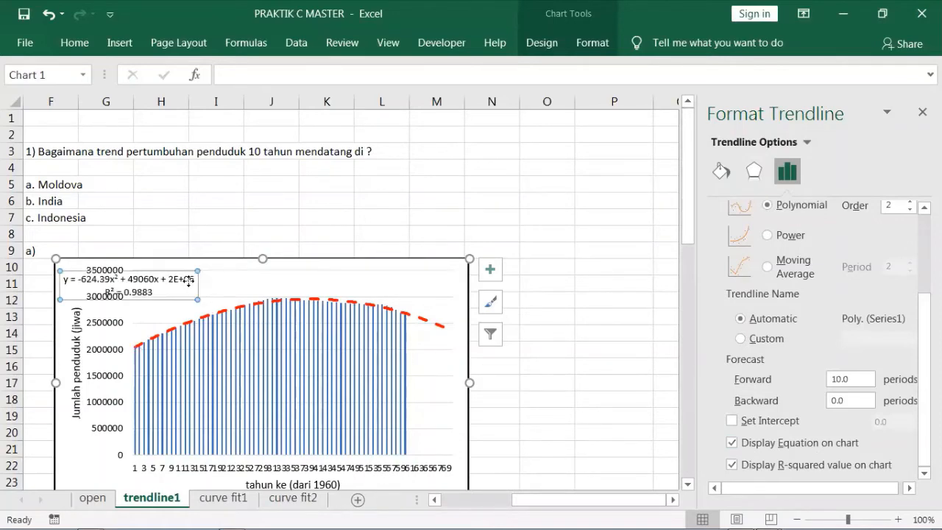
left_click_drag(190, 284, 284, 280)
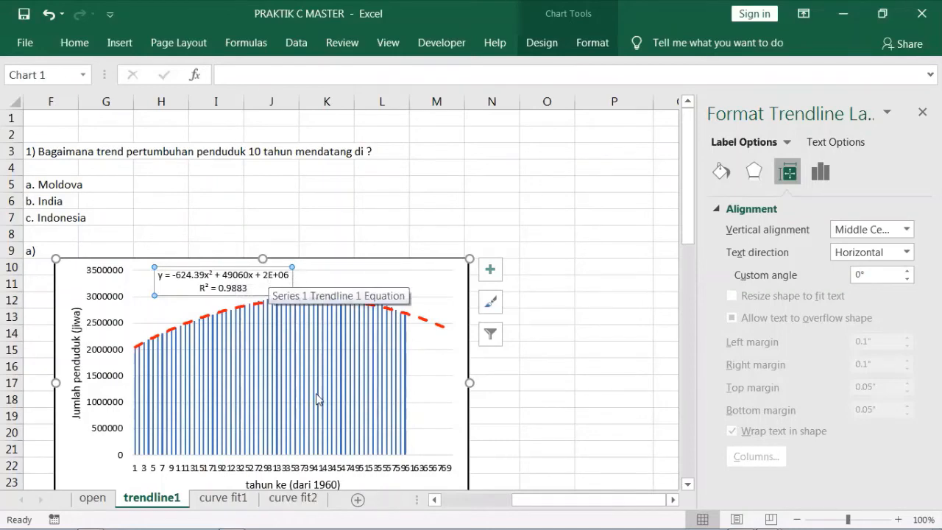
Write the trendline equation as the text y=-624.39x2 + 49060x + 2000000 in cell O12, beside the Moldova chart.
left_click(445, 502)
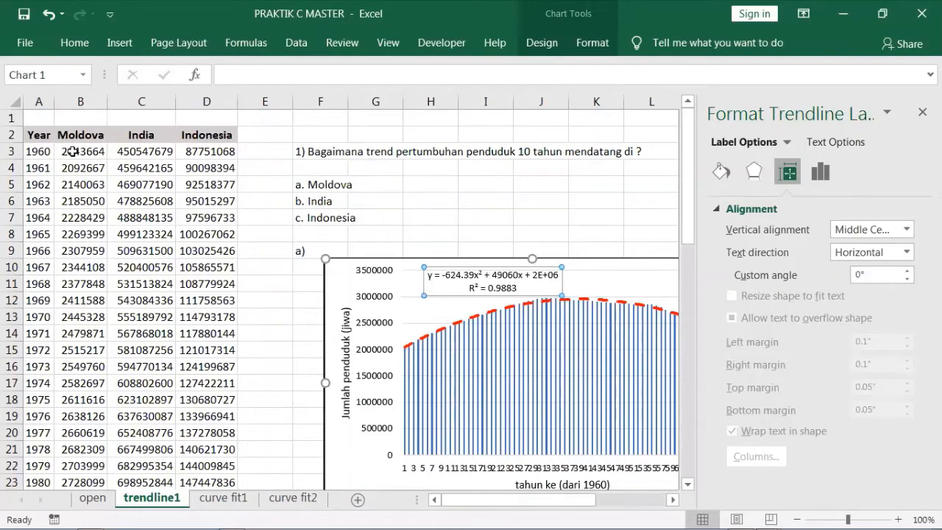
left_click(668, 502)
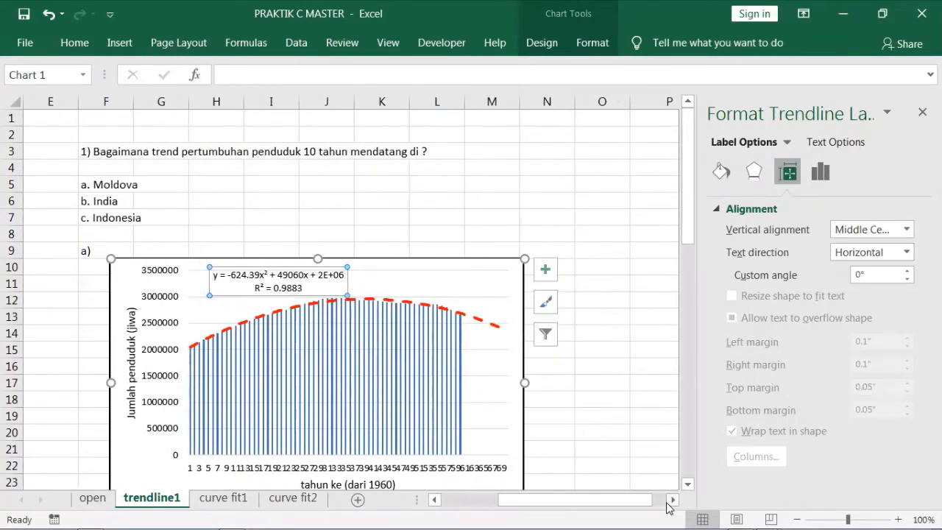
left_click(669, 502)
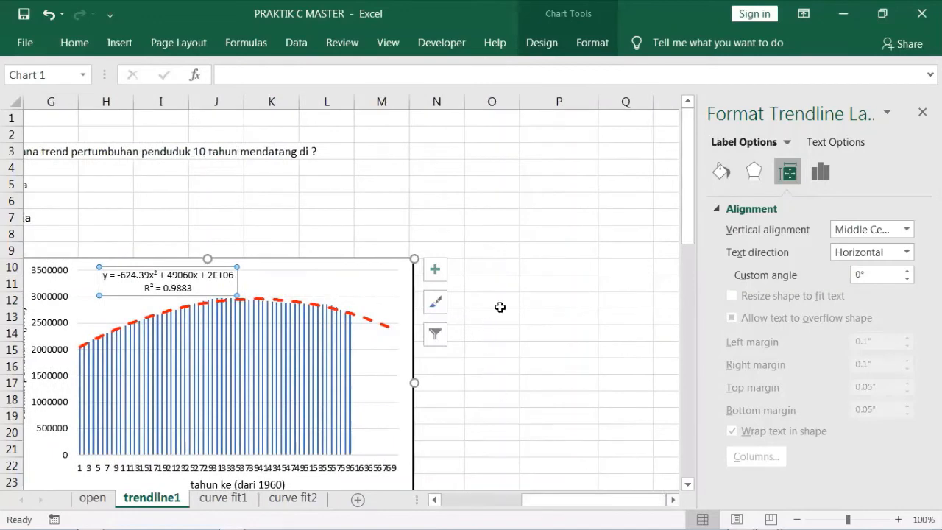
left_click(488, 302)
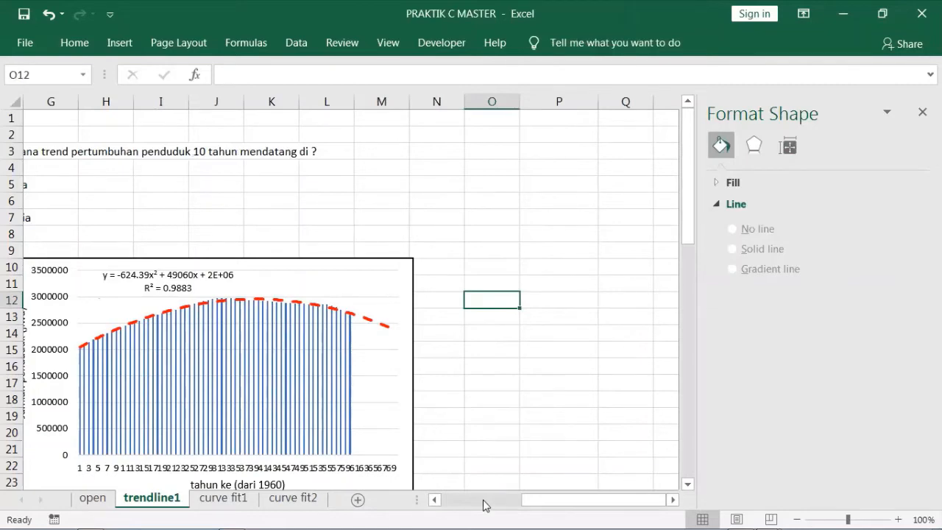
type("y=")
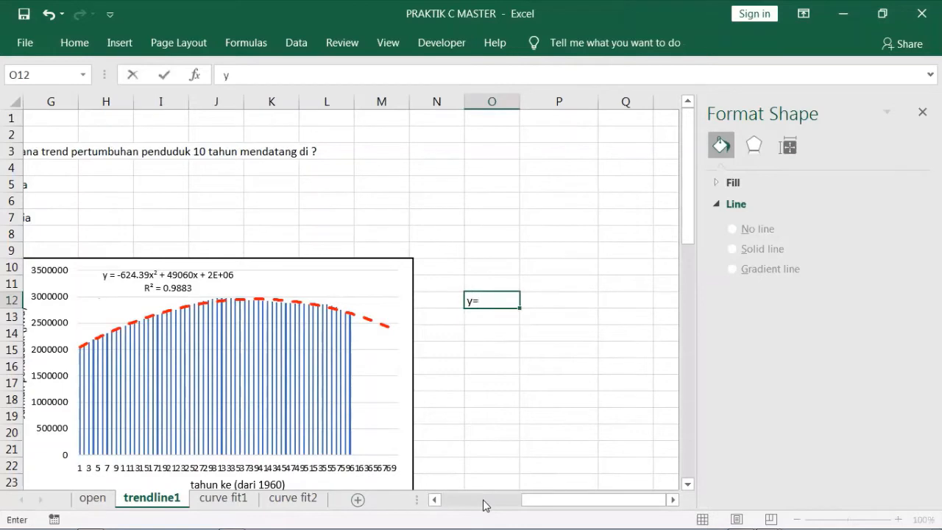
type("-6")
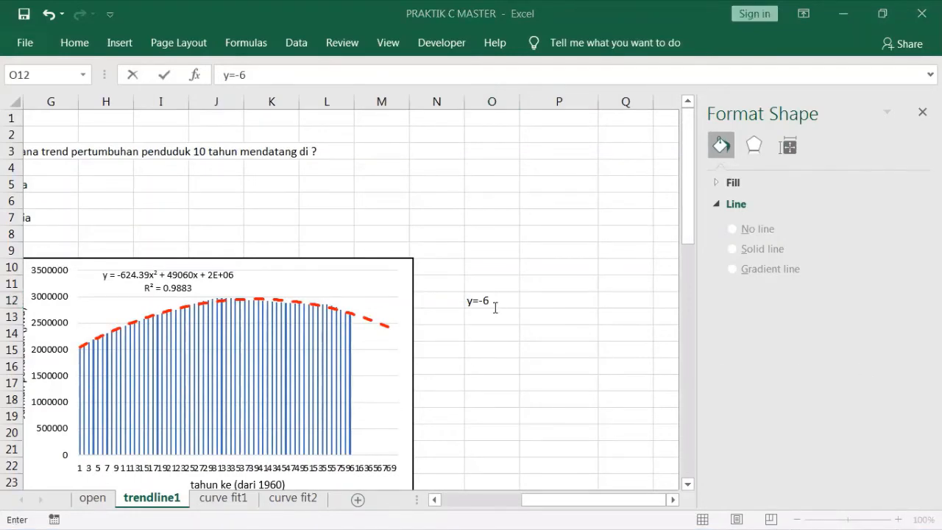
left_click(495, 307)
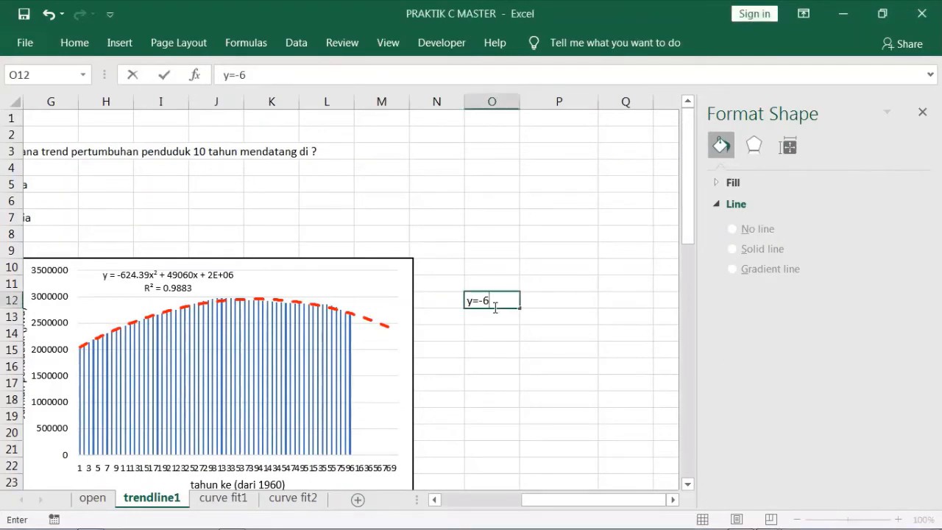
type("24.39x2")
type("+ 49060x + 2000000")
key("Return")
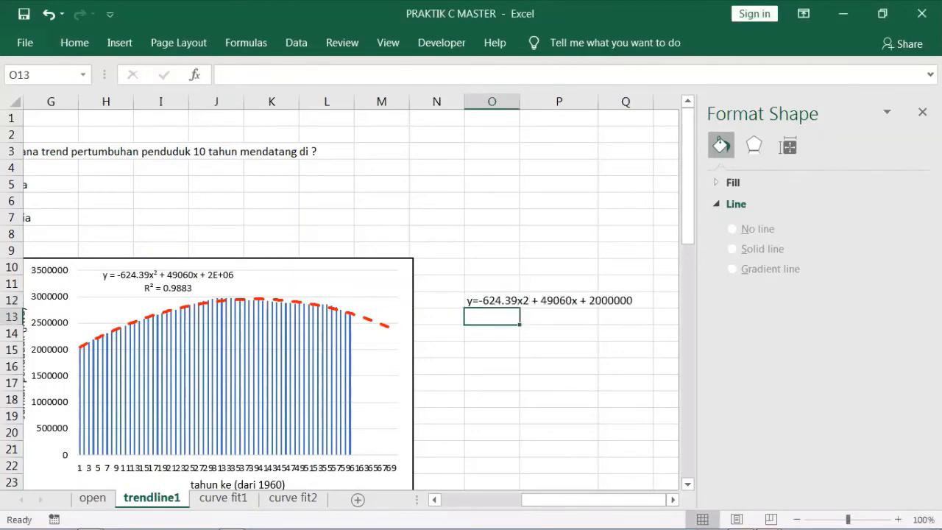
key("alt+Tab")
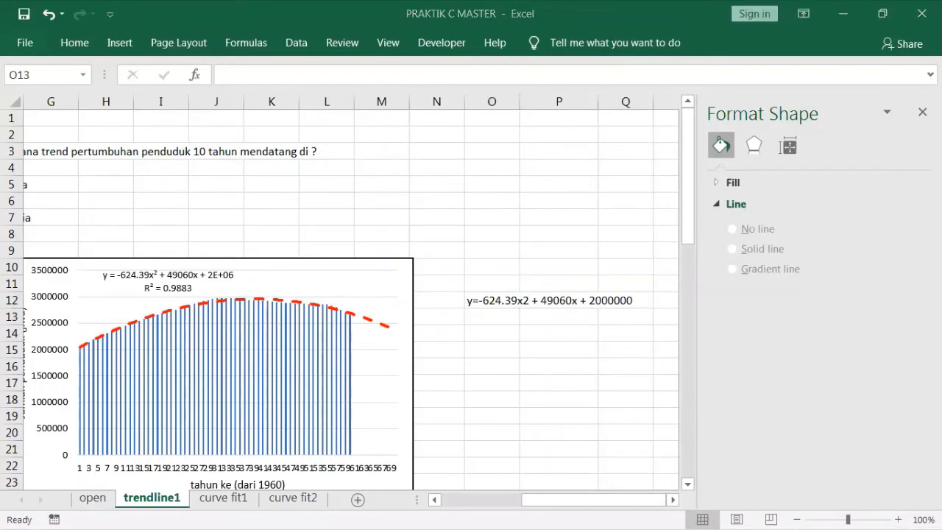
Enter the table headings x in cell O14 and y in cell P14, below the written equation.
left_click(477, 339)
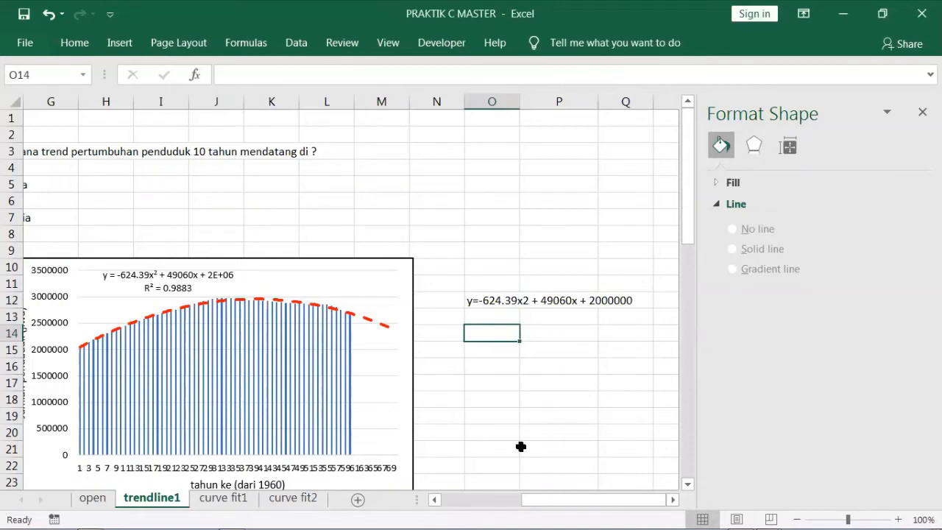
type("x")
key("Tab")
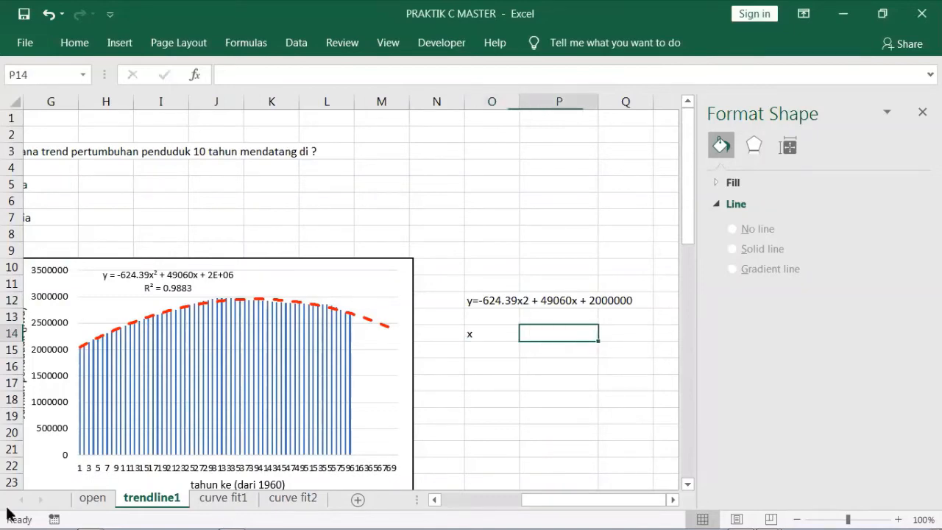
type("y")
key("Return")
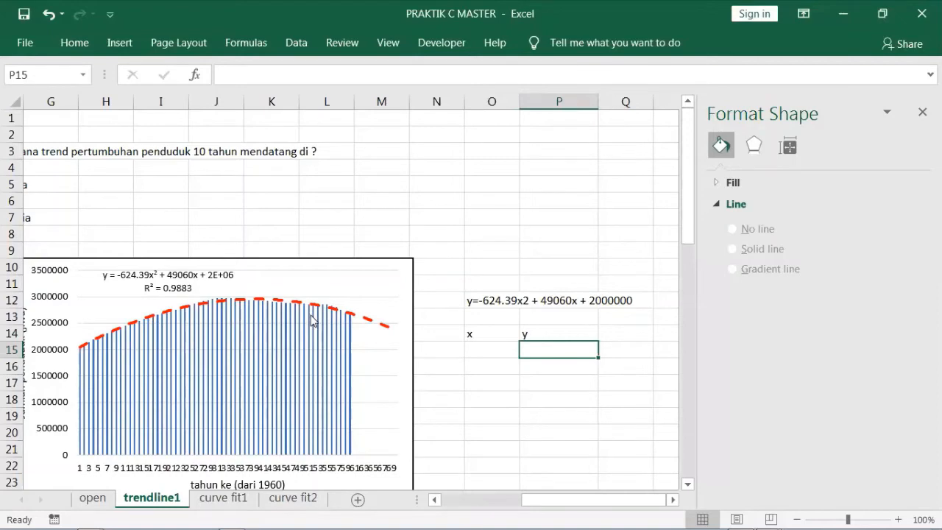
Compare the year column of the population data with the year numbering on the Moldova chart's horizontal axis.
left_click(475, 500)
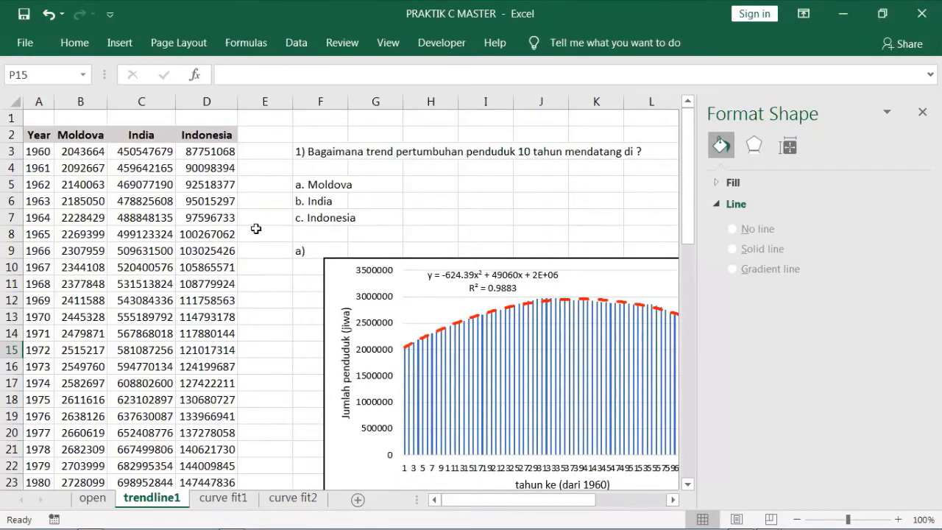
mouse_move(465, 404)
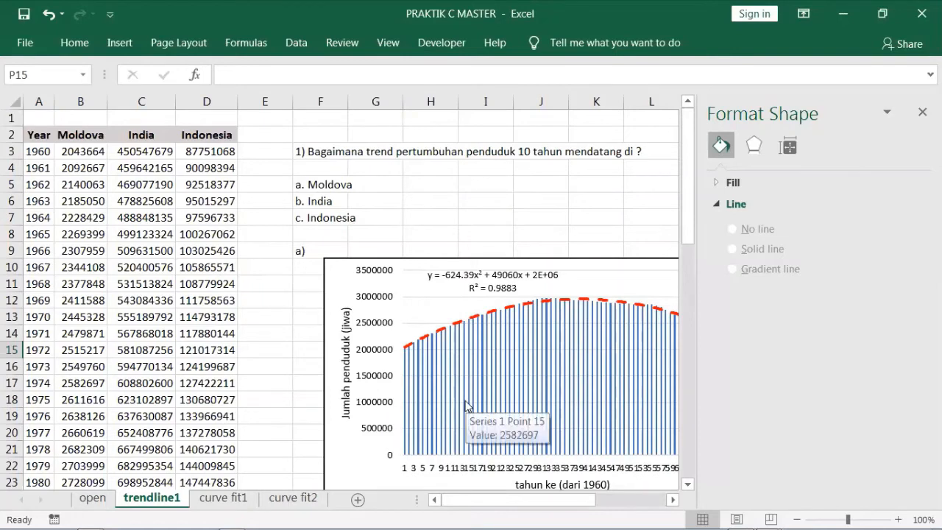
left_click(671, 500)
left_click(672, 499)
left_click(672, 500)
left_click(672, 500)
left_click(672, 500)
left_click(672, 501)
left_click(673, 500)
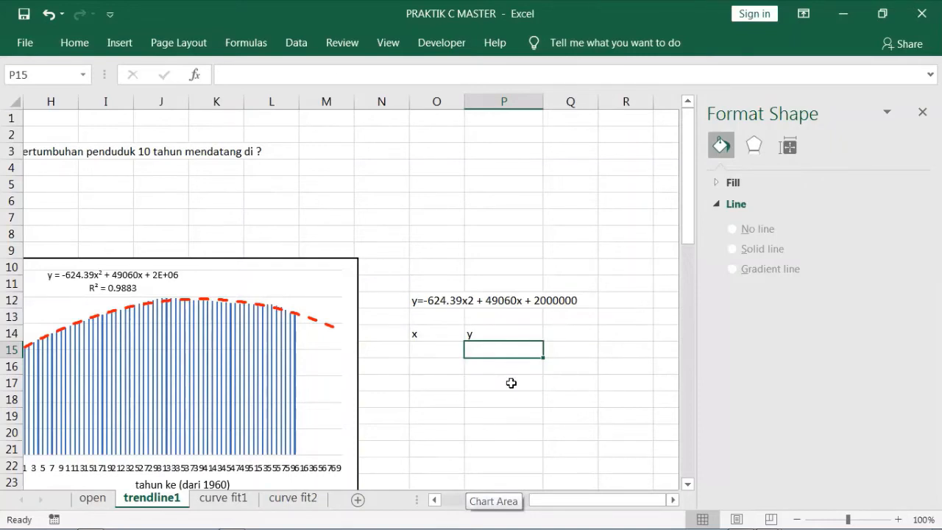
Centre the x and y headings in cells O14 and P14.
left_click_drag(420, 334, 498, 336)
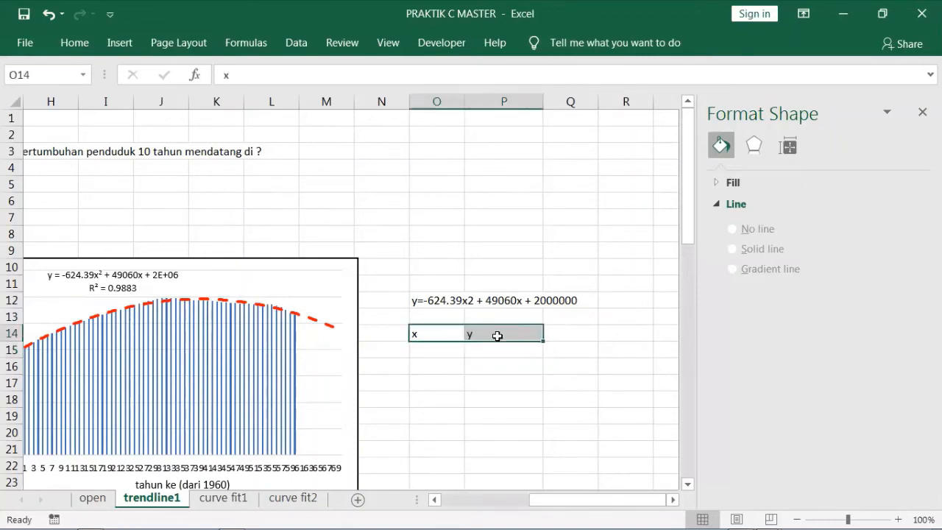
left_click(65, 52)
left_click(299, 101)
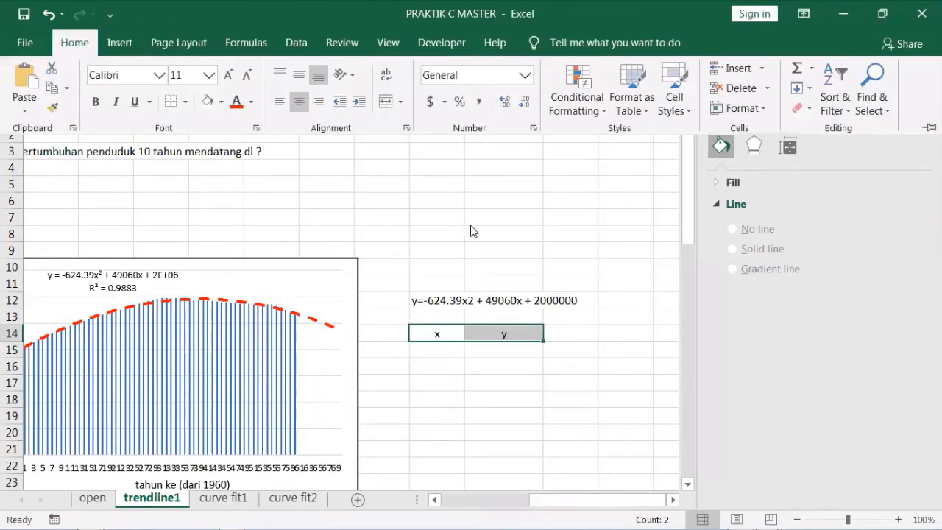
left_click(439, 351)
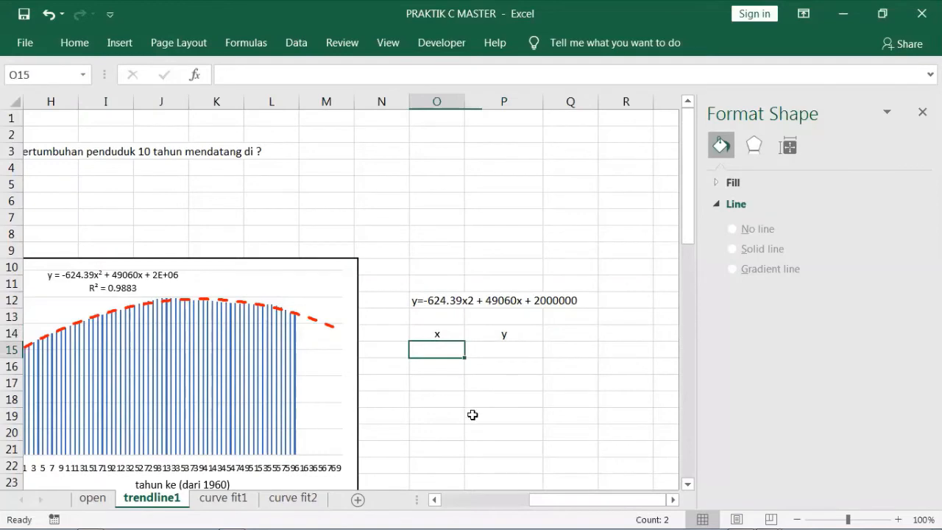
Rotate the number labels of the Moldova chart's horizontal axis with Rotate Text Up.
scroll(452, 424, "down", 1)
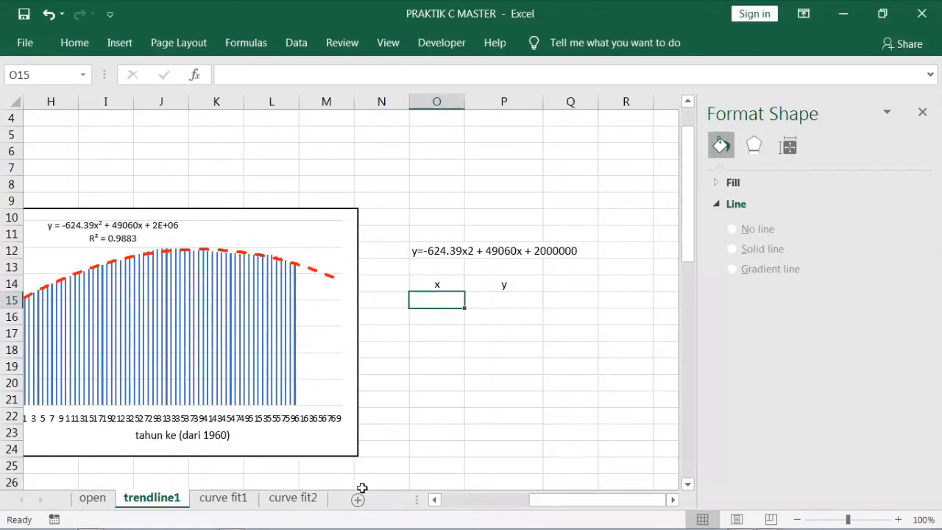
left_click(434, 501)
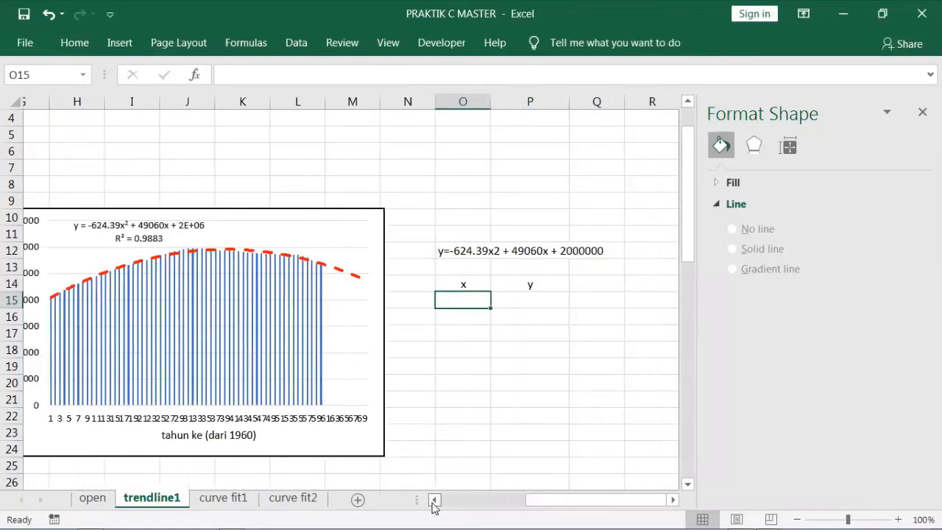
left_click(435, 500)
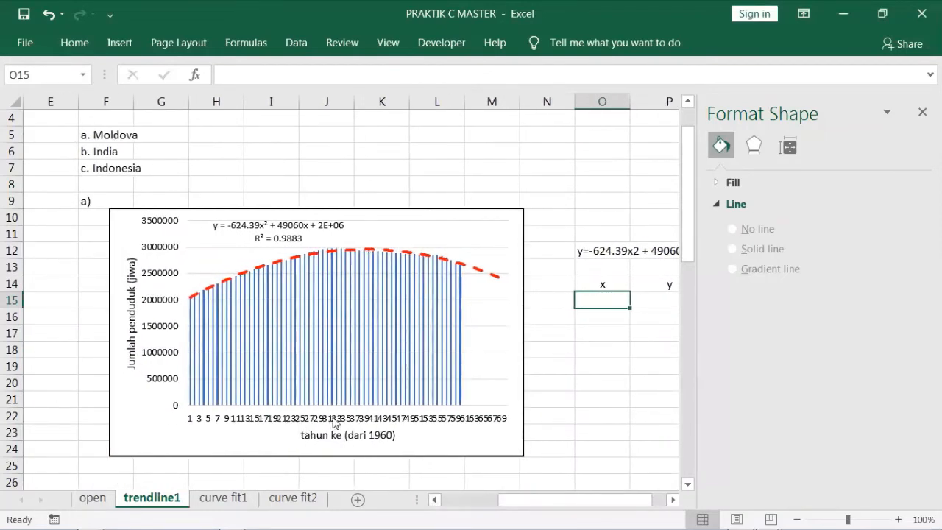
left_click(341, 423)
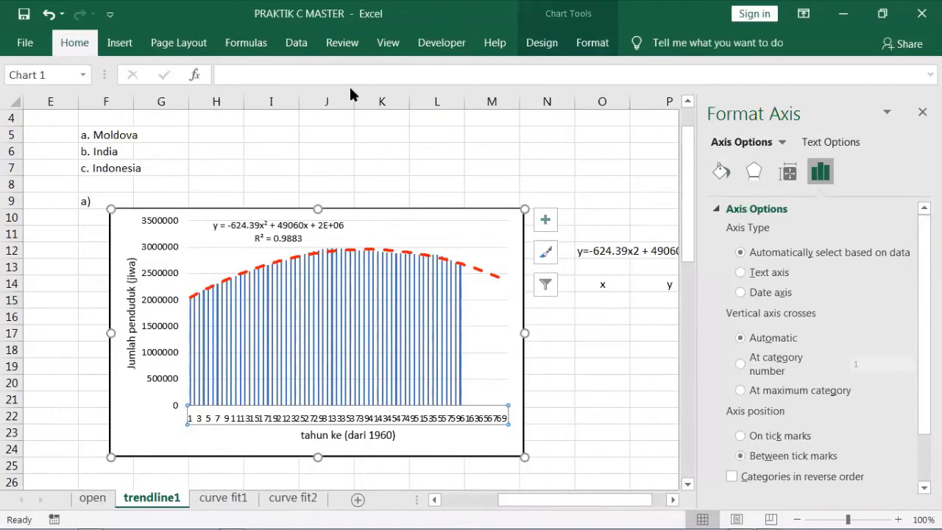
key("ctrl+F1")
scroll(442, 331, "down", 1)
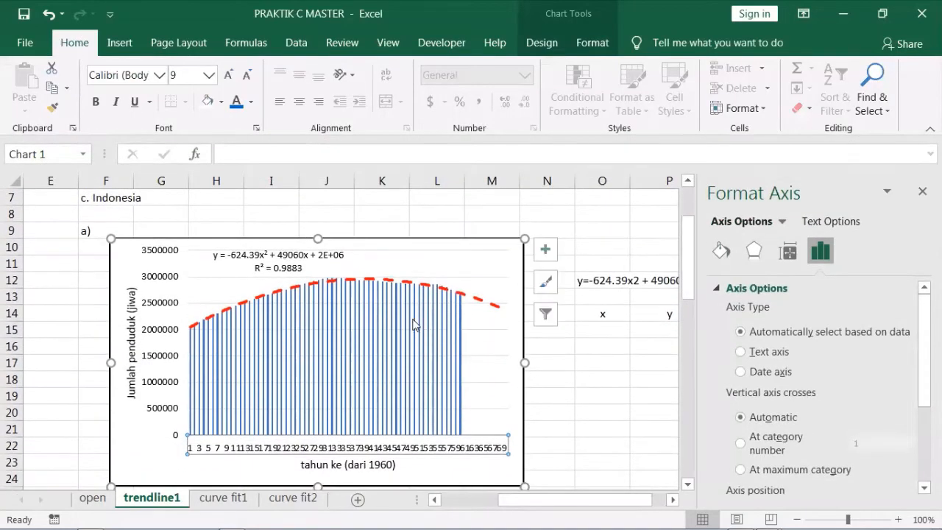
left_click(352, 77)
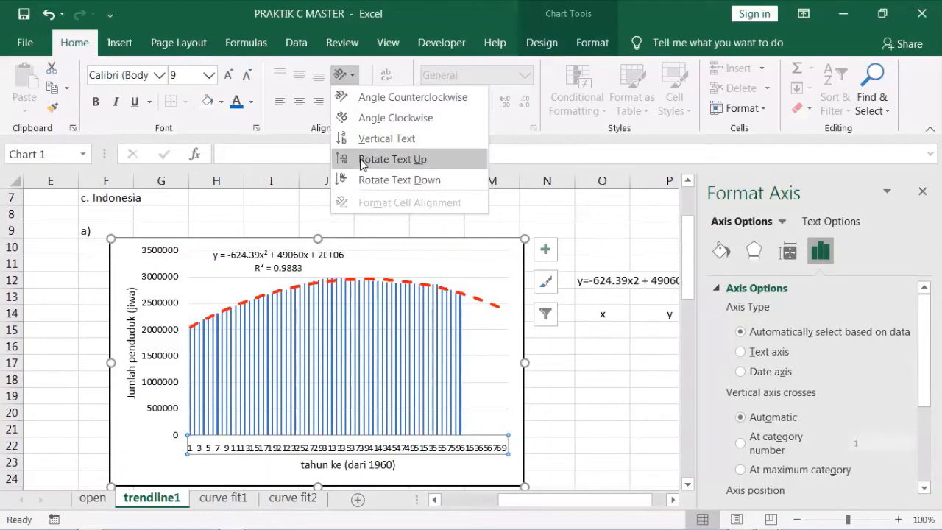
left_click(362, 163)
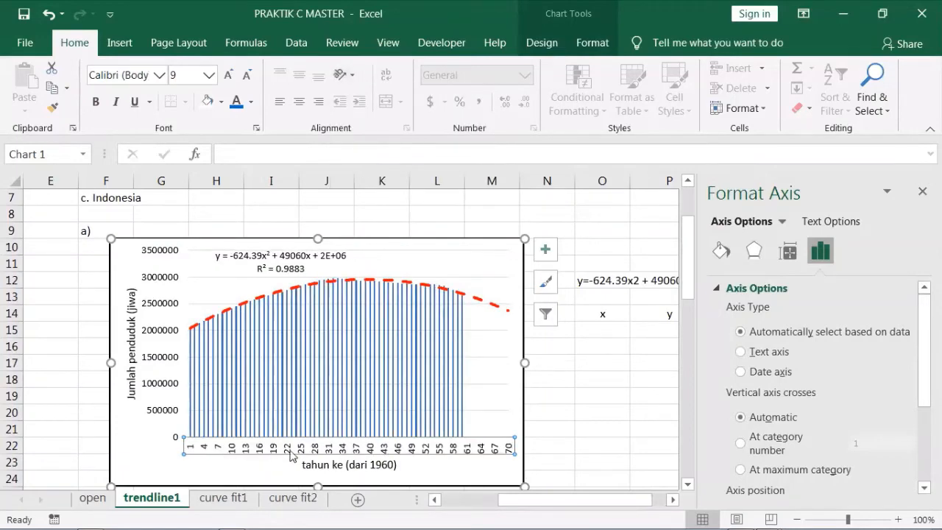
left_click(600, 390)
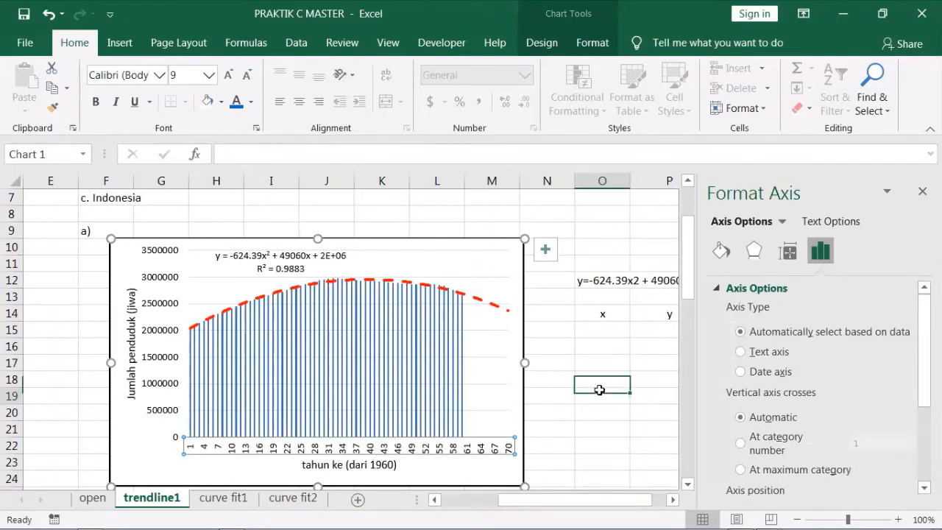
Fill the x column from O15 to O25 with the consecutive values 60 to 70.
left_click(671, 499)
left_click(671, 500)
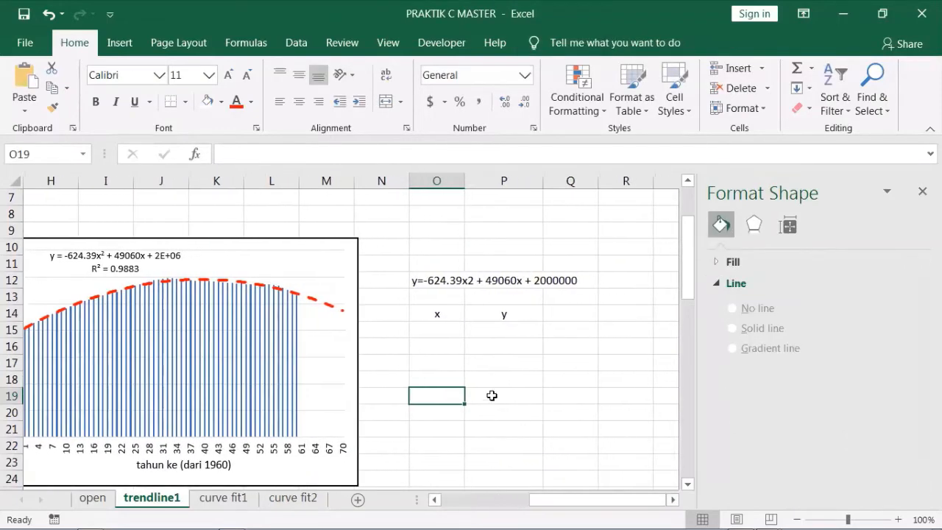
left_click(435, 331)
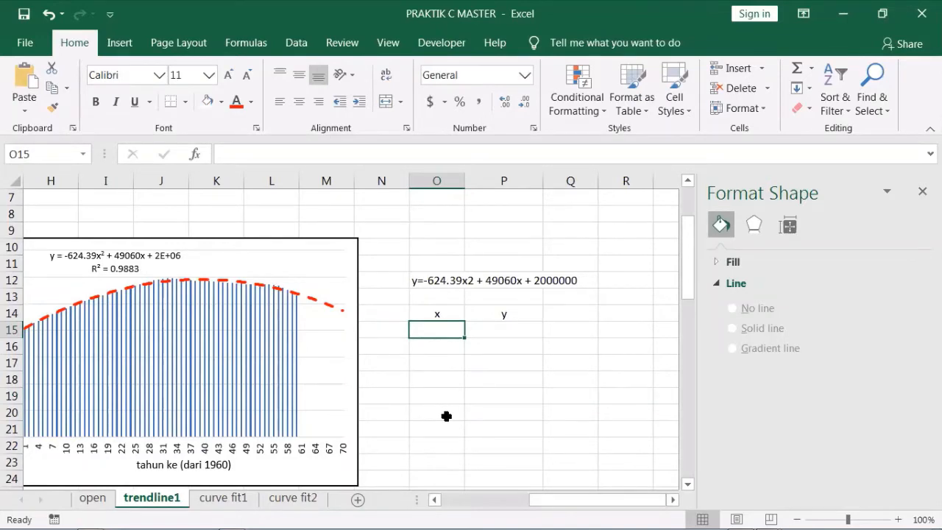
type("60")
key("Return")
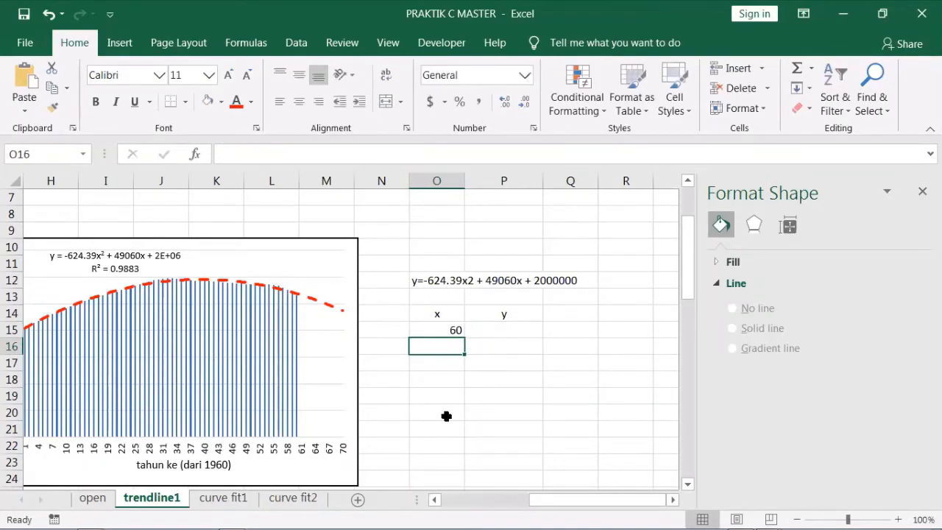
type("61")
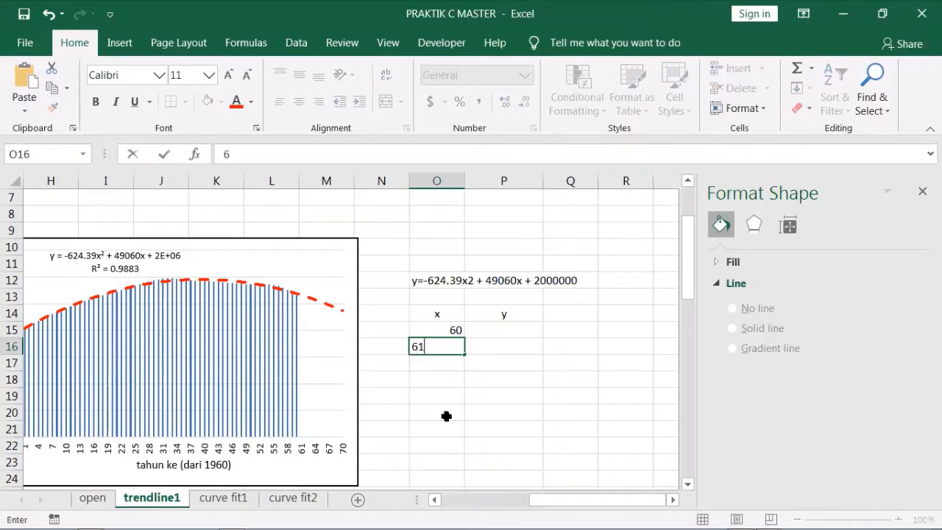
key("Return")
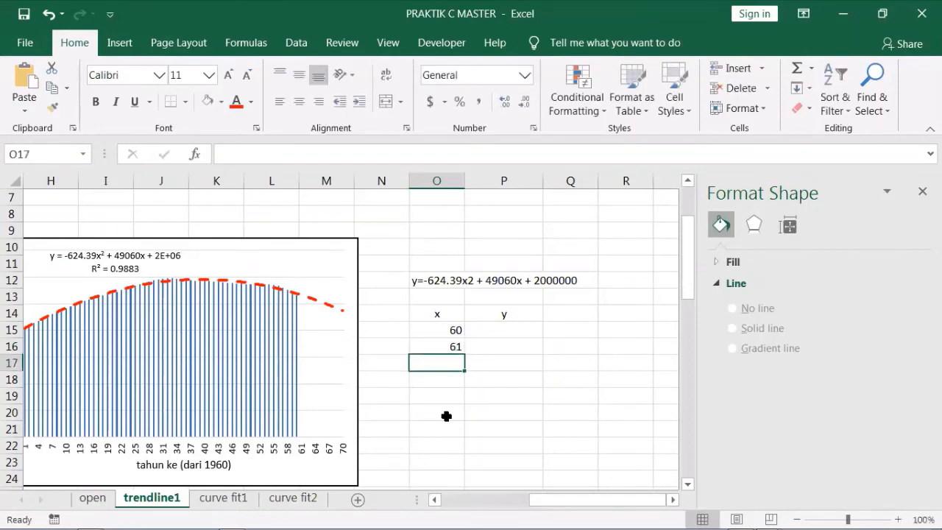
type("62")
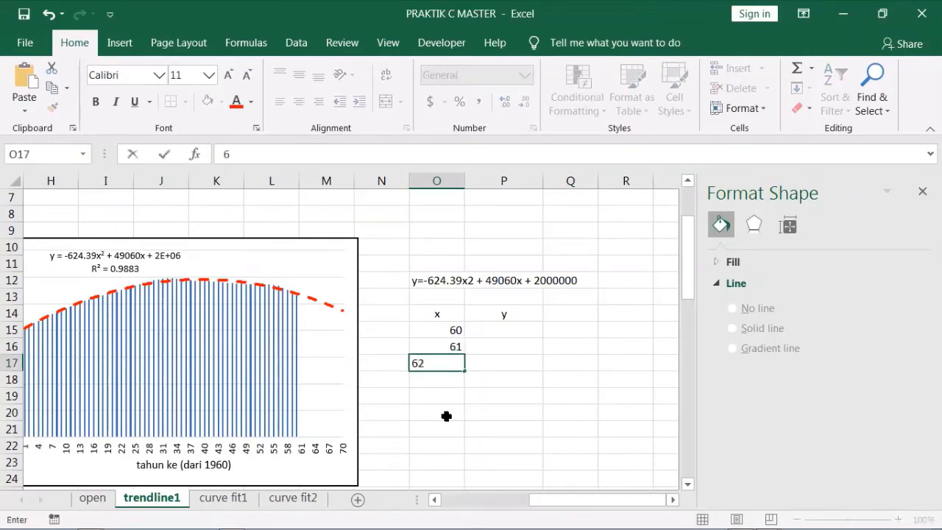
key("Return")
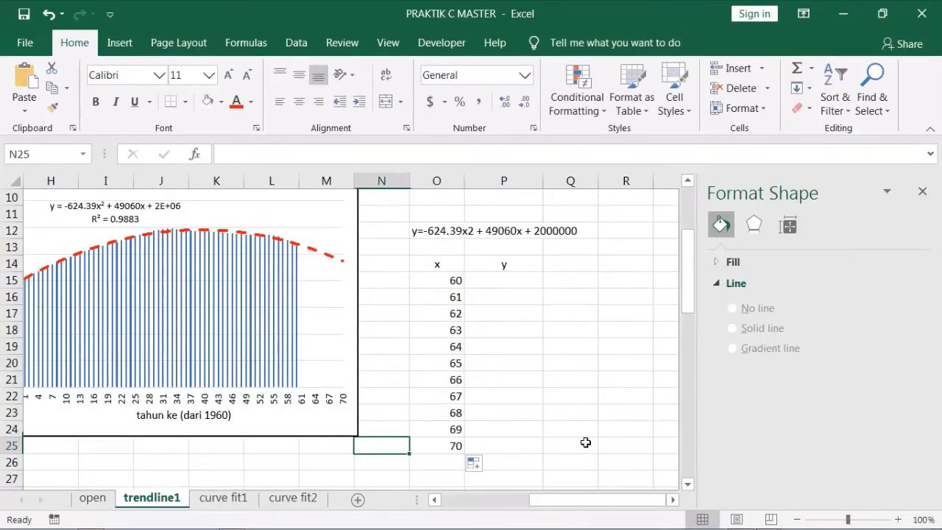
Calculate the calendar year for x = 70 in cell N25 with the formula =1960+O25.
type("=")
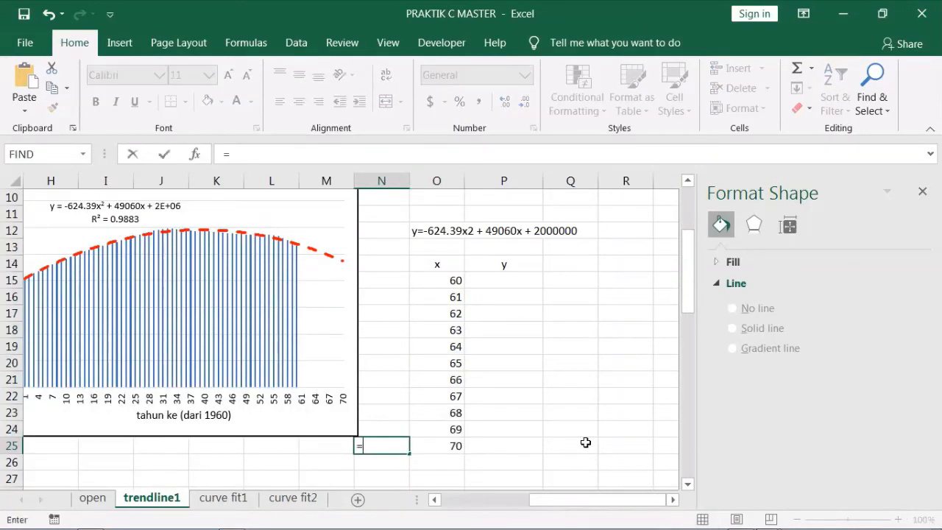
type("1")
type("960+")
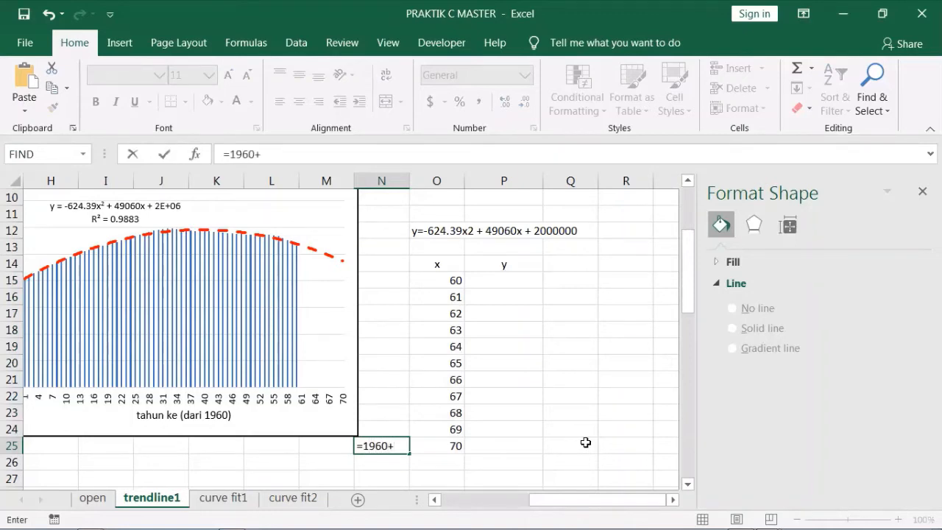
key("Right")
key("Return")
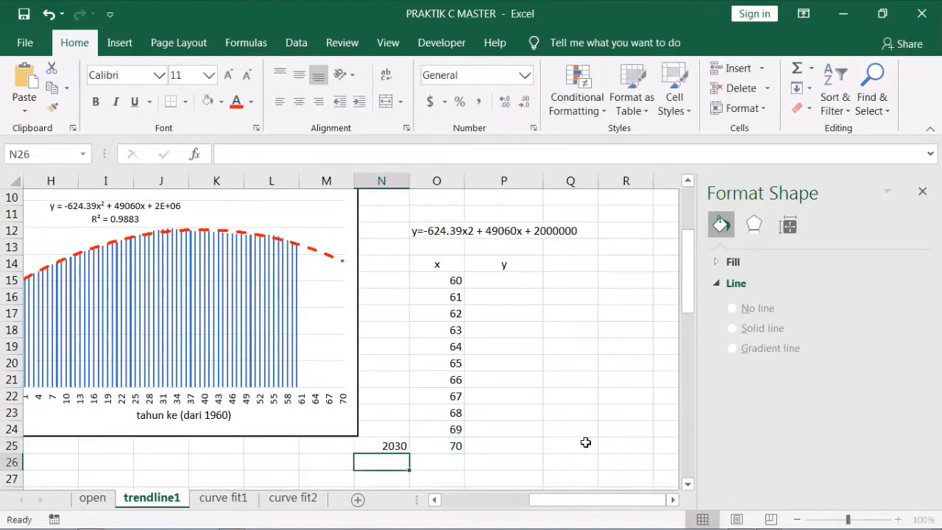
Copy the year formula from N25 into N24, beside x = 69.
key("Up")
key("Up")
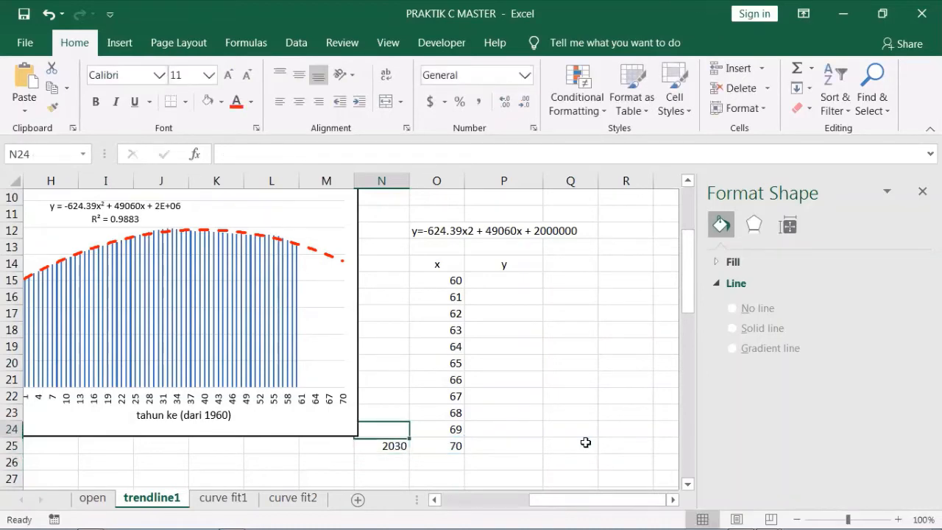
key("Down")
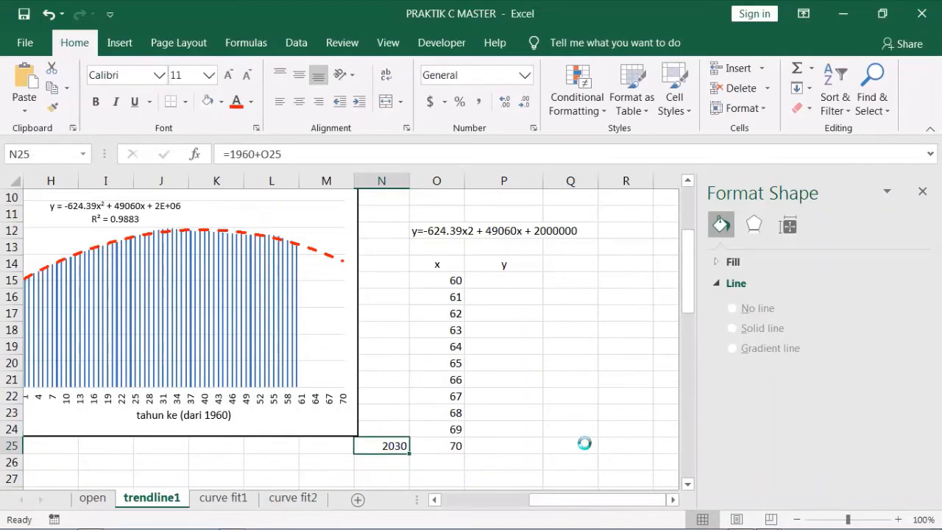
key("ctrl+c")
key("Up")
key("Return")
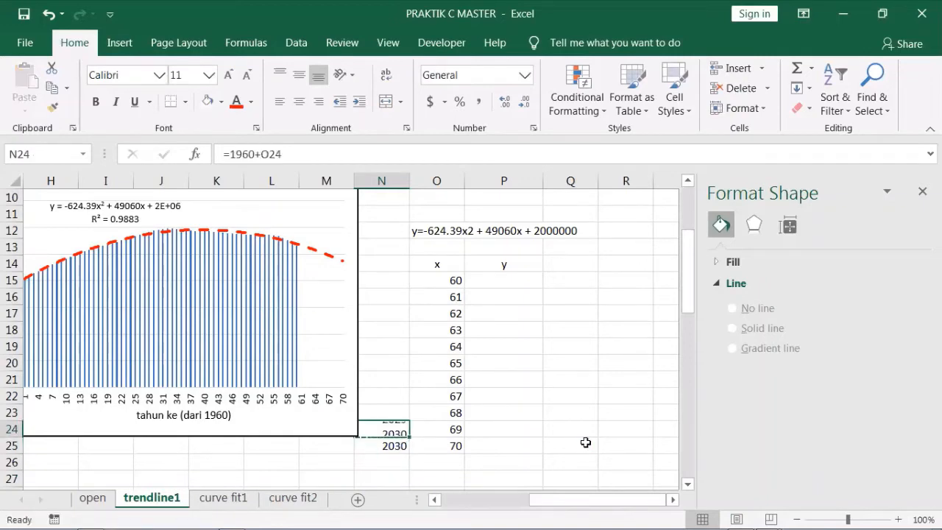
key("Right")
key("Right")
key("Up")
key("Up")
key("Up")
key("Up")
key("Up")
key("Up")
key("Up")
key("Up")
key("Up")
key("Up")
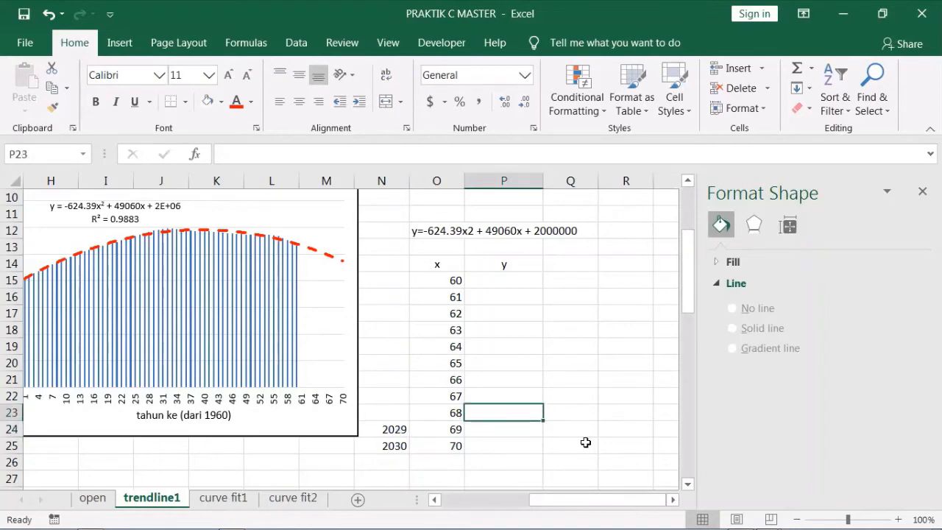
key("Down")
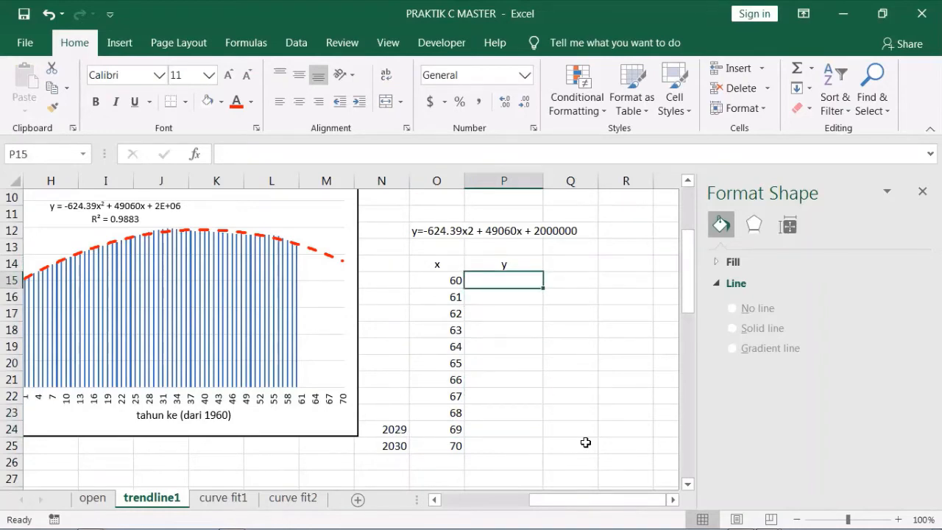
Format the exponent 2 after the first x in the O12 equation text as superscript.
left_click(428, 230)
left_click(282, 155)
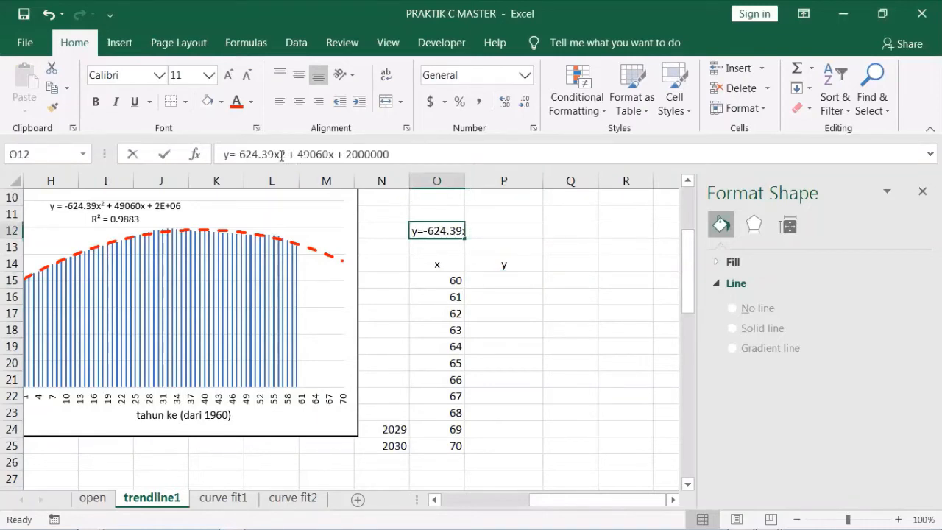
left_click_drag(280, 156, 284, 156)
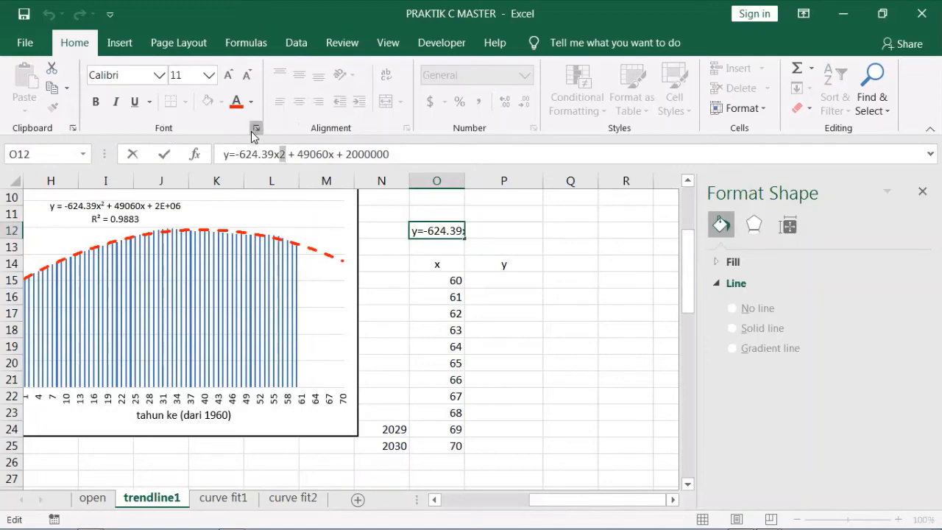
left_click(254, 130)
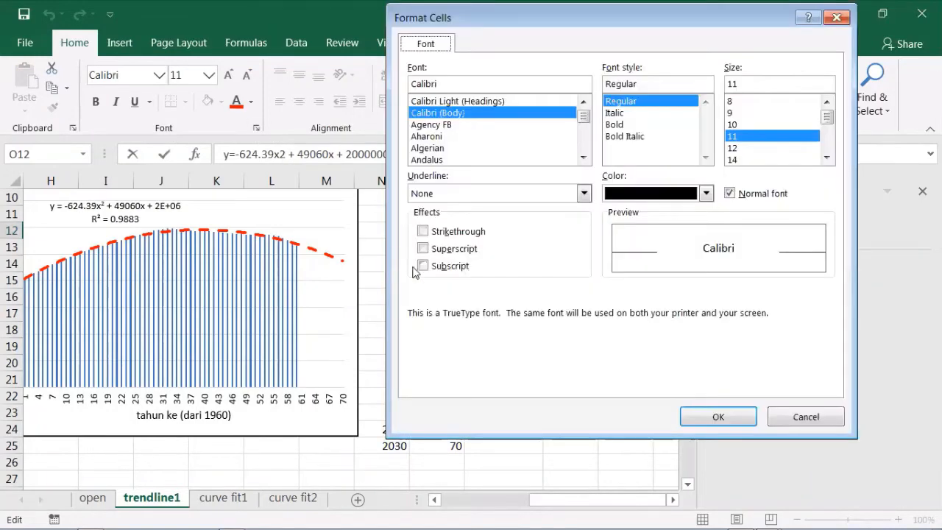
left_click(434, 249)
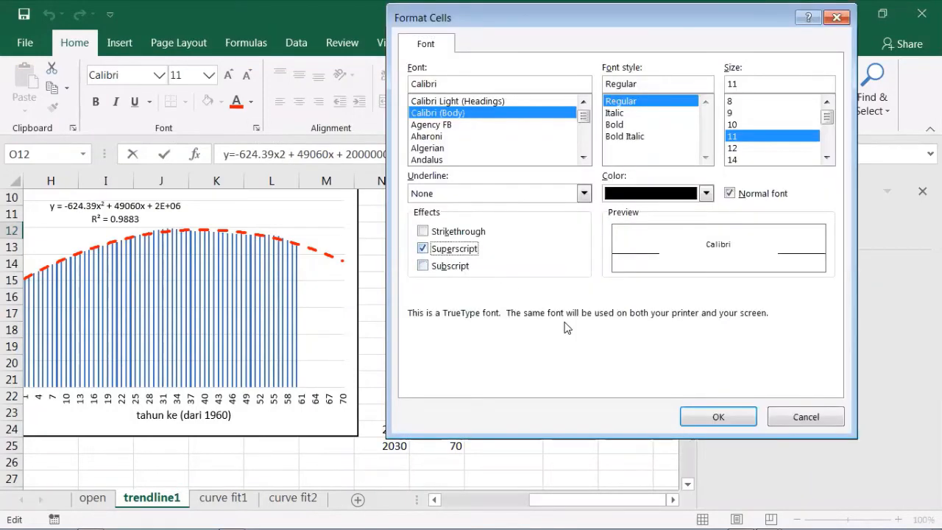
left_click(740, 417)
left_click(539, 262)
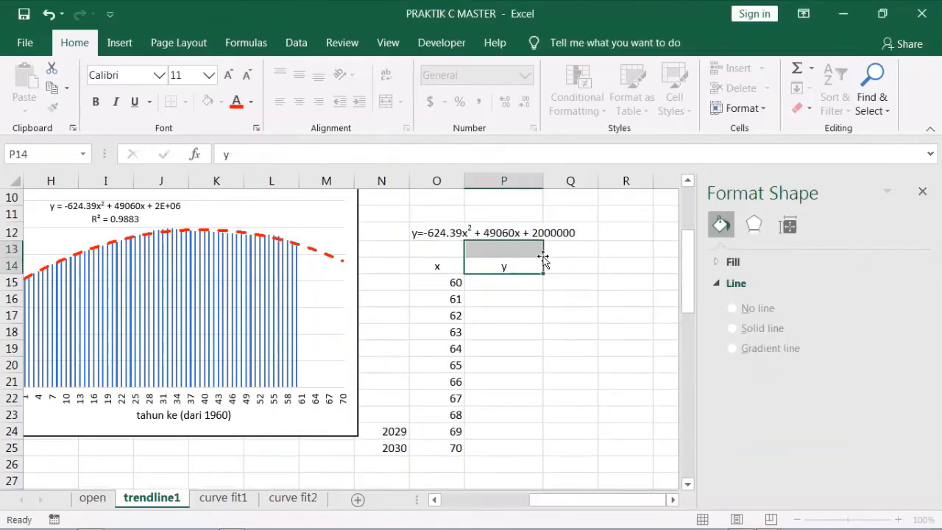
Calculate y for x = 60 in cell P15 with the formula =-624.39*(O15*O15)+49060*O15+2000000.
left_click(546, 294)
left_click(508, 284)
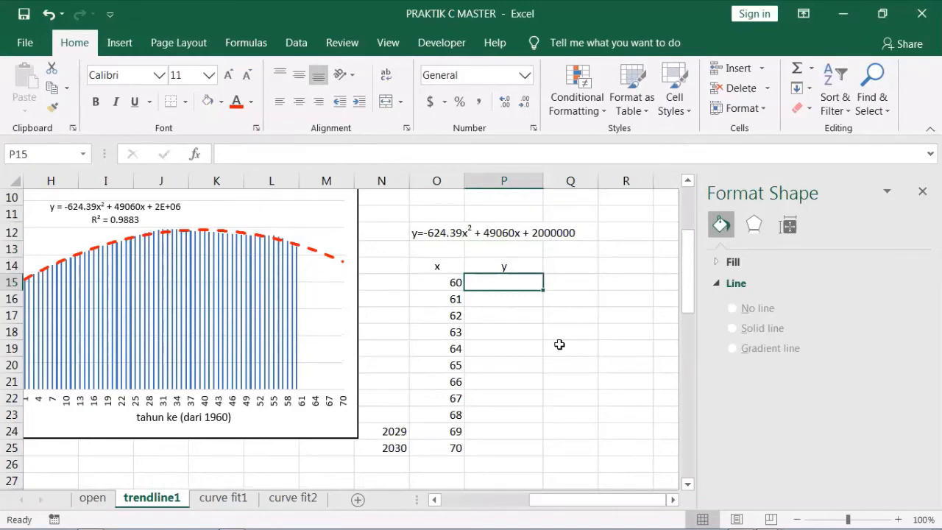
type("=")
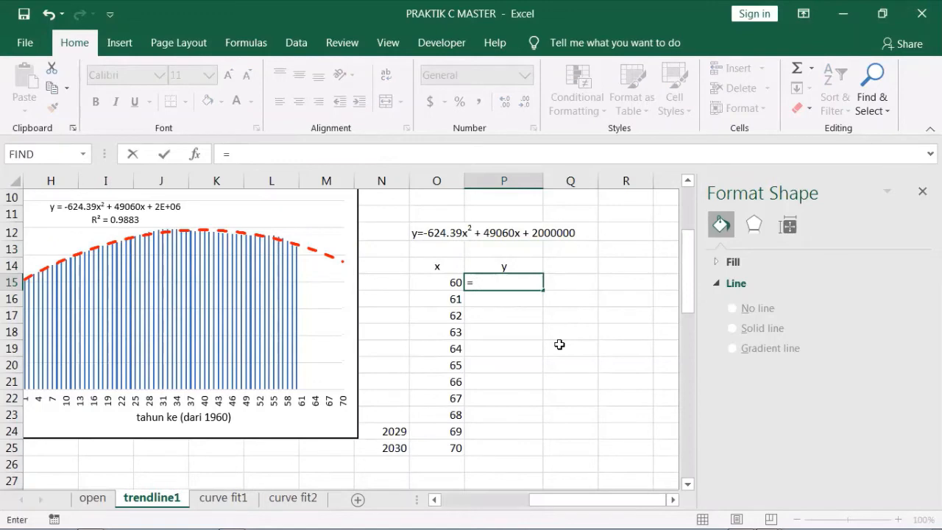
type("-624.39*(")
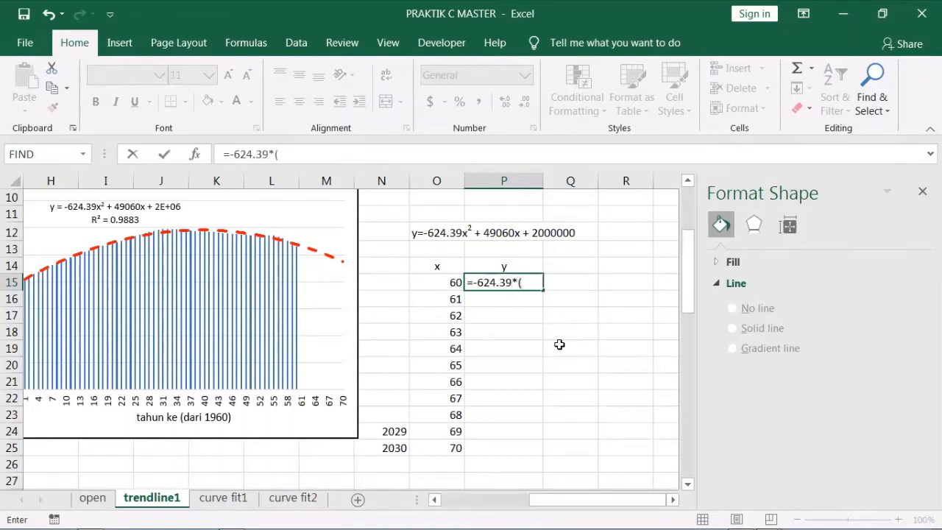
left_click(438, 282)
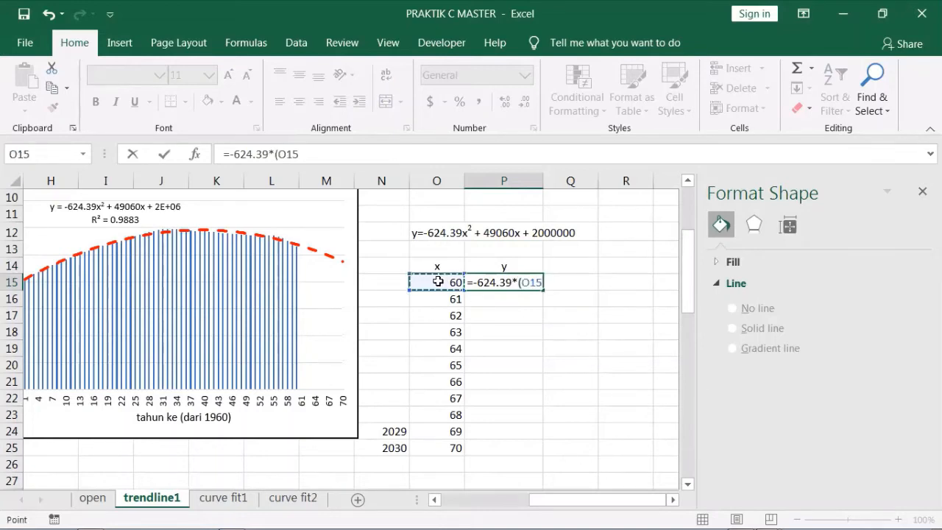
type("*")
left_click(438, 281)
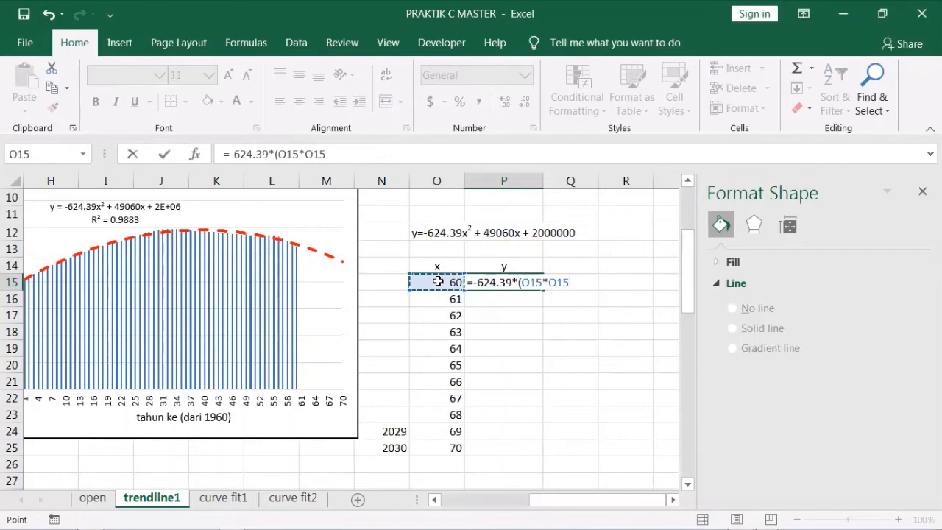
type(")")
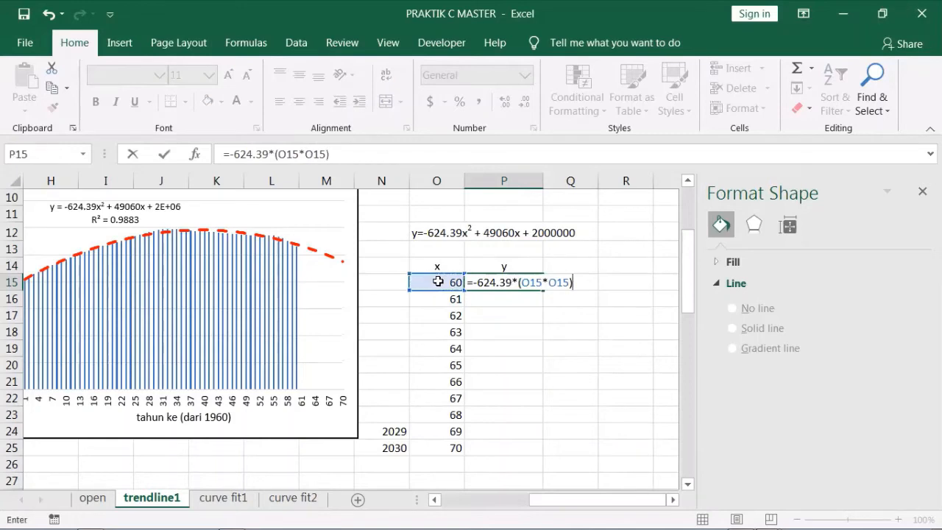
type("+49060")
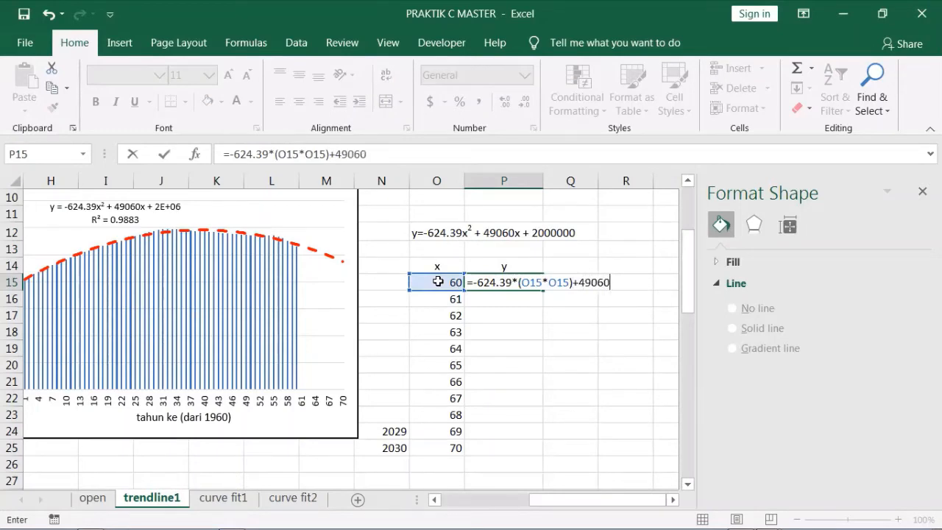
type("*")
left_click(437, 282)
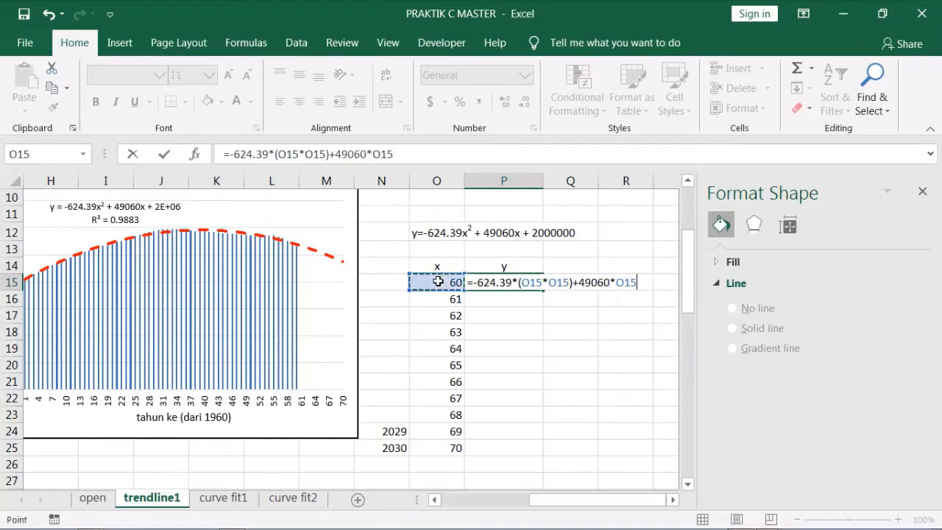
type("+2000000")
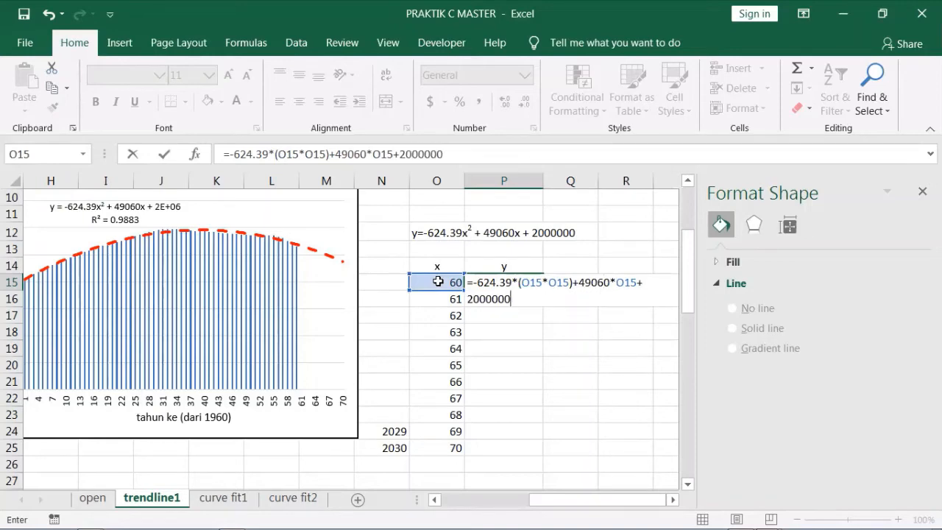
key("Return")
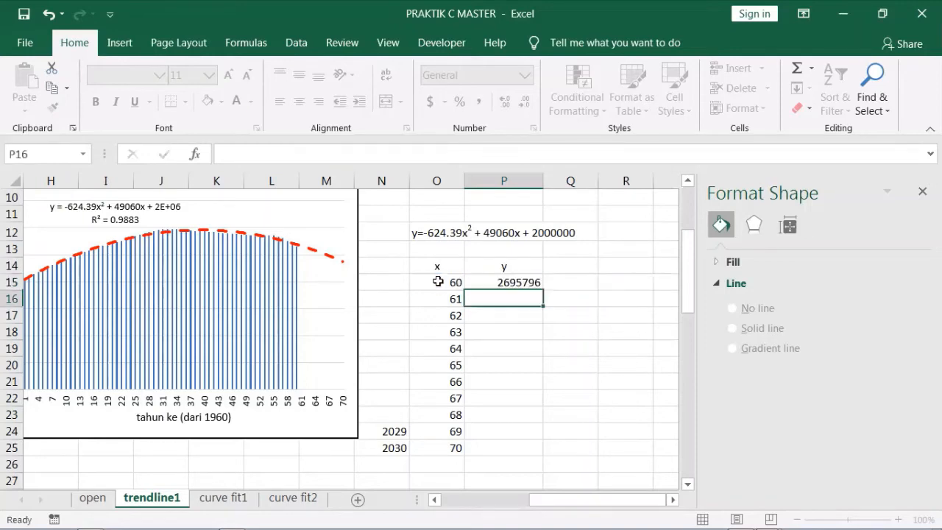
key("Up")
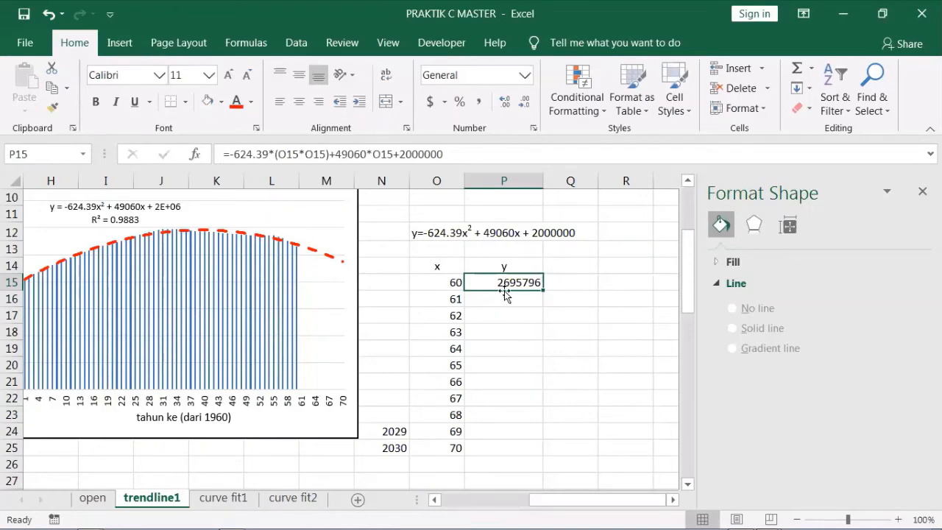
Highlight Moldova's 2019 population in cell B62 with a yellow fill.
left_click(477, 500)
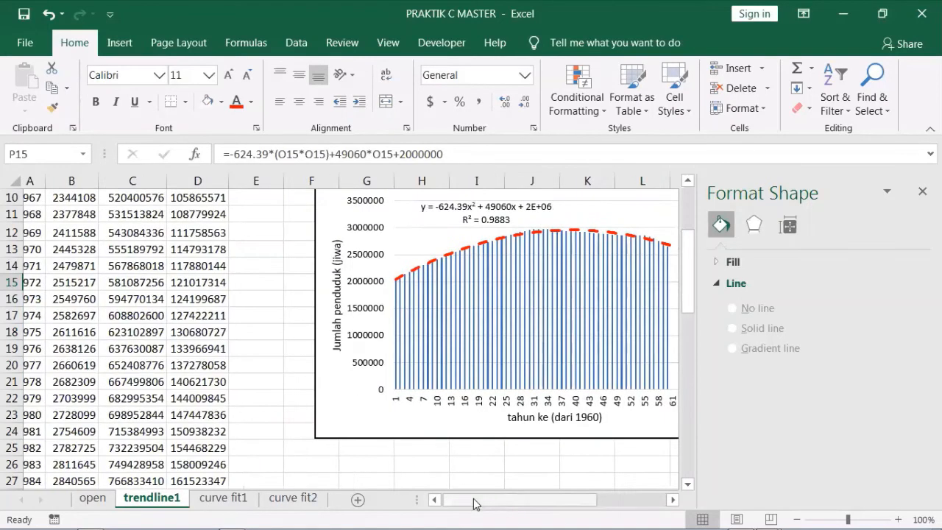
scroll(230, 406, "down", 13)
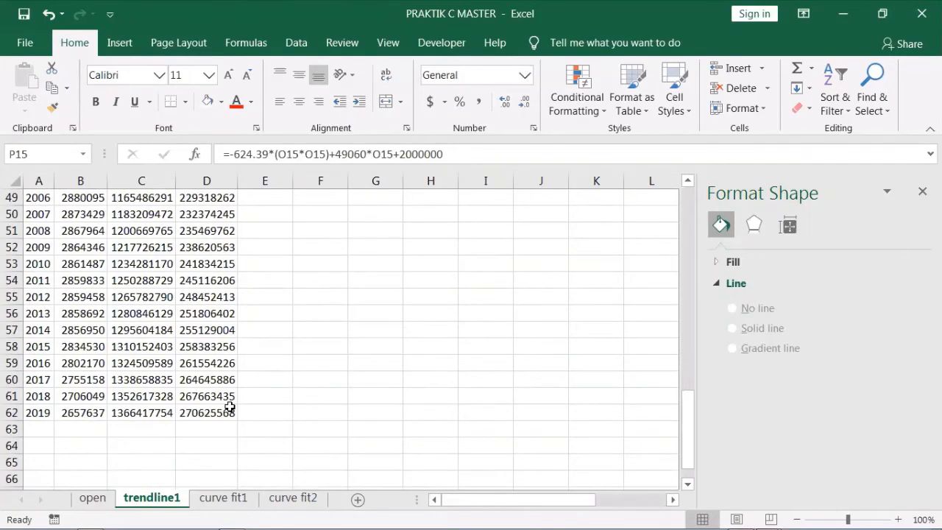
left_click(96, 414)
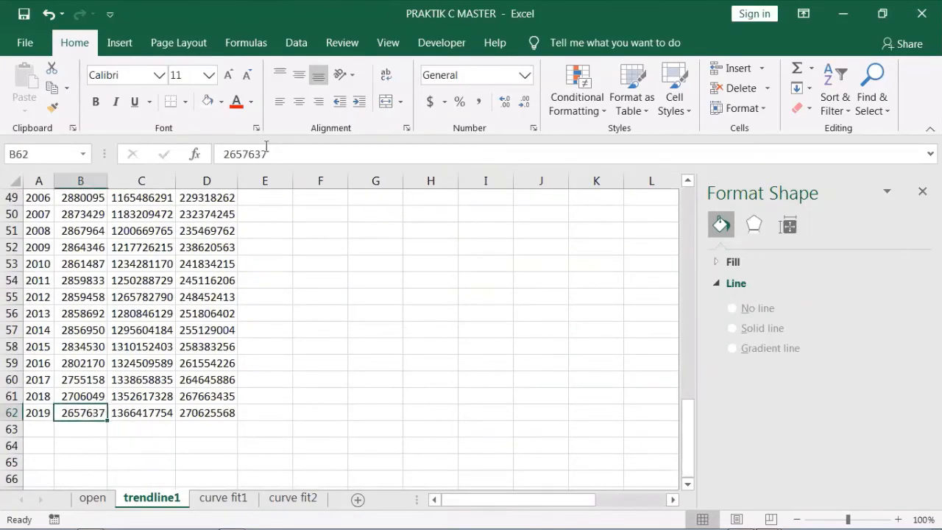
left_click(219, 103)
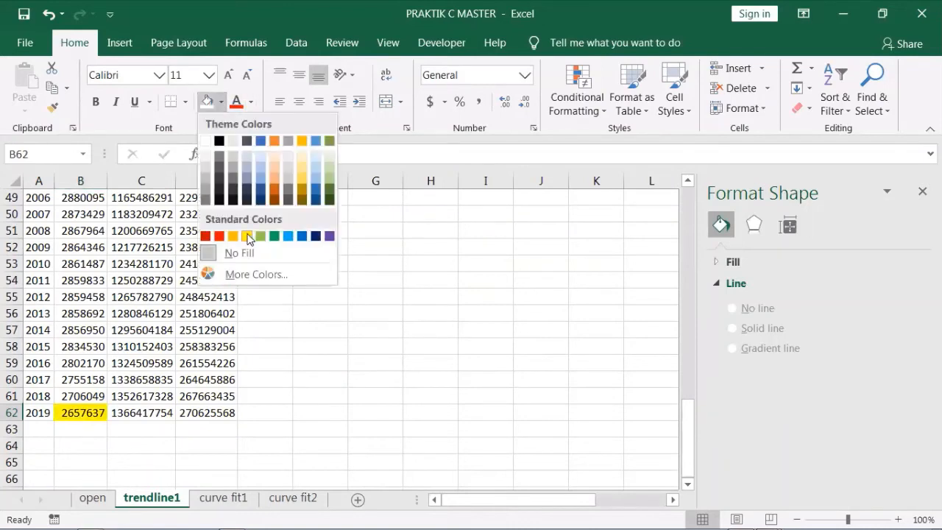
left_click(247, 237)
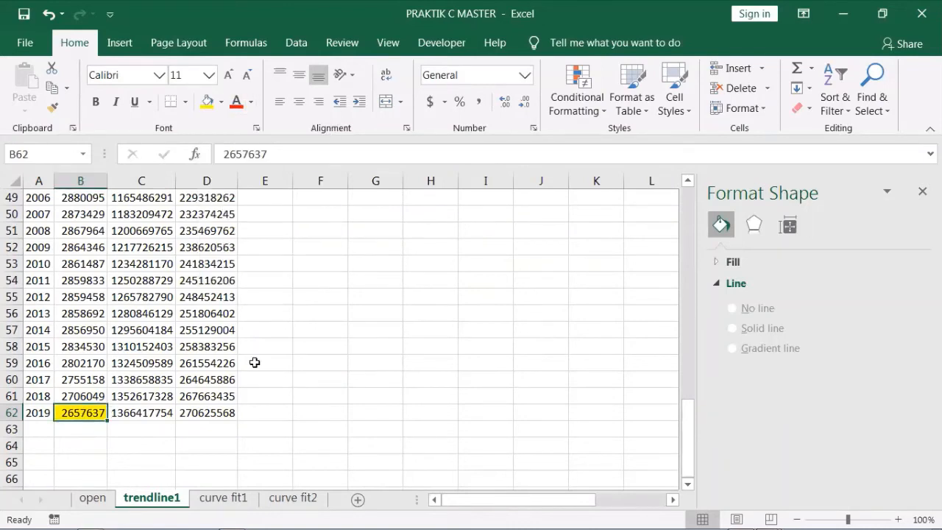
Compare Moldova's actual 2019 population in B62 with the y value calculated for x = 60 in P15.
scroll(381, 344, "up", 1)
scroll(331, 353, "down", 1)
scroll(414, 330, "up", 9)
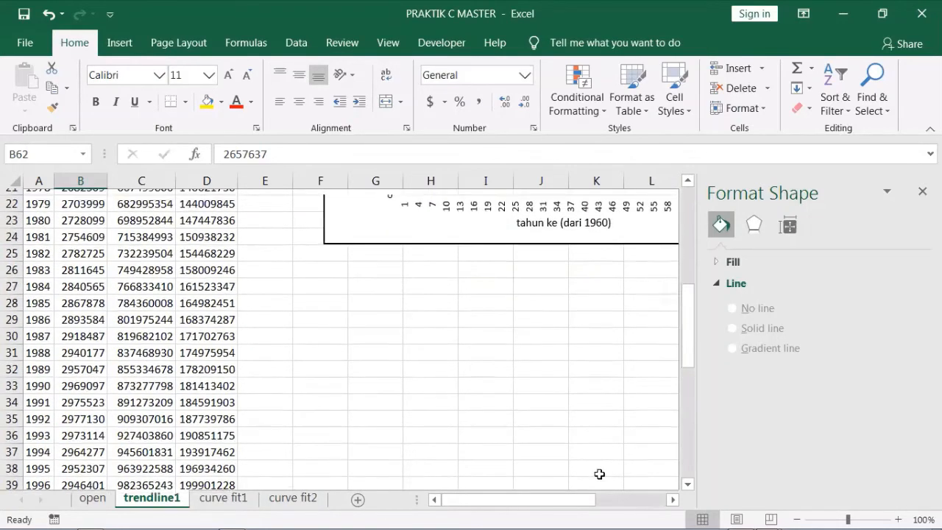
scroll(599, 473, "up", 4)
left_click(671, 501)
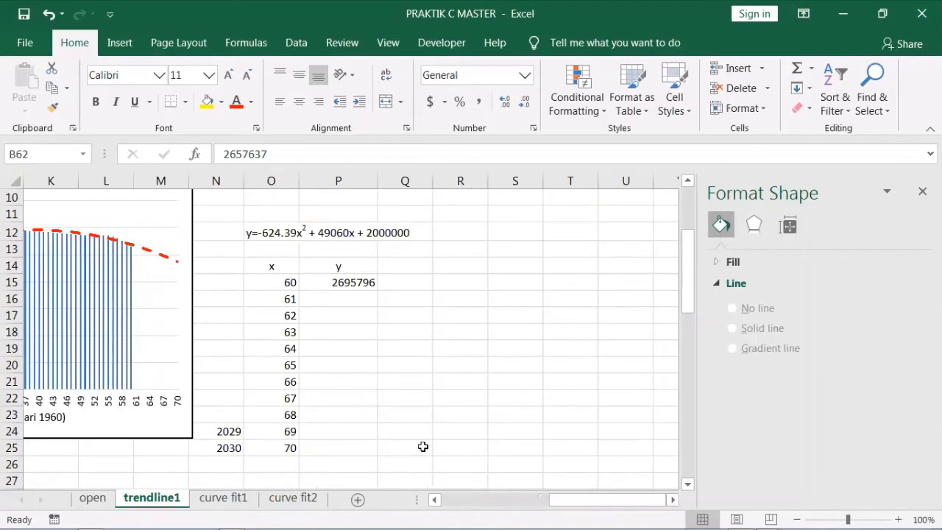
left_click(461, 500)
scroll(247, 435, "down", 2)
scroll(246, 435, "down", 12)
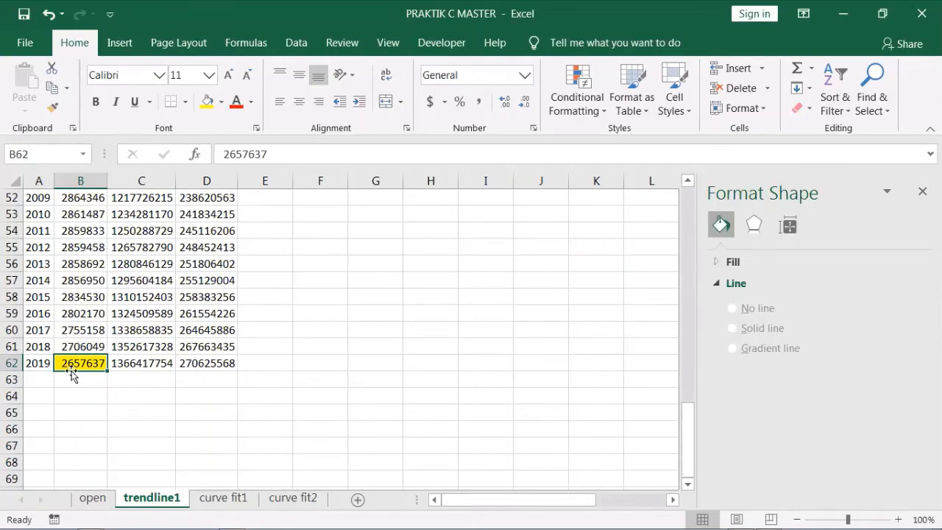
scroll(578, 353, "up", 16)
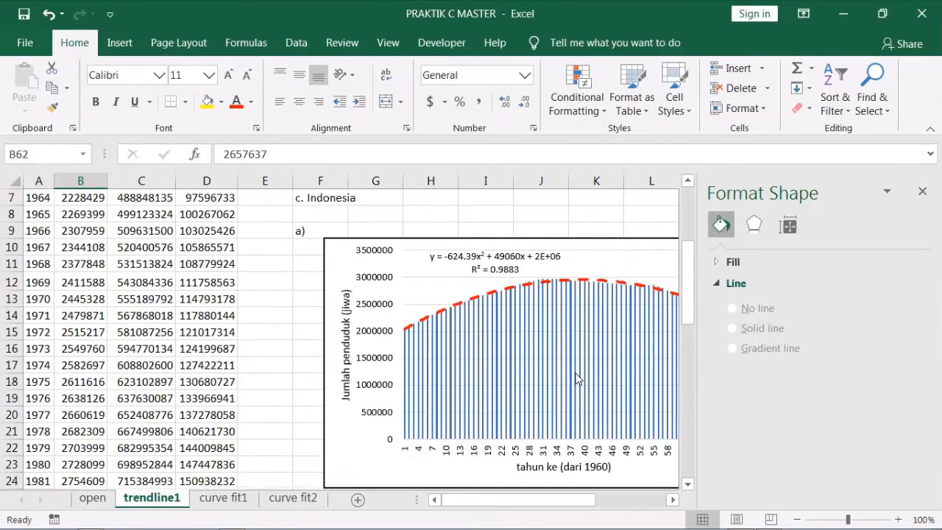
left_click(672, 500)
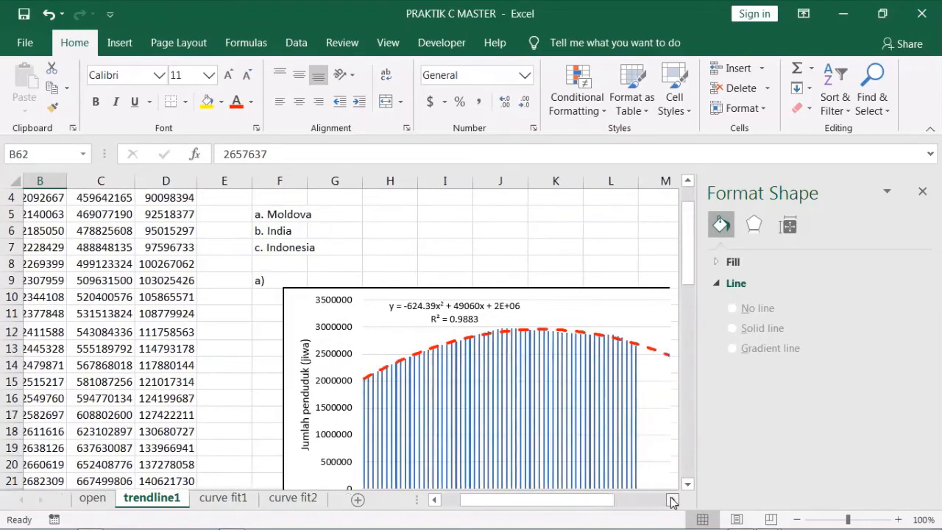
scroll(409, 437, "down", 1)
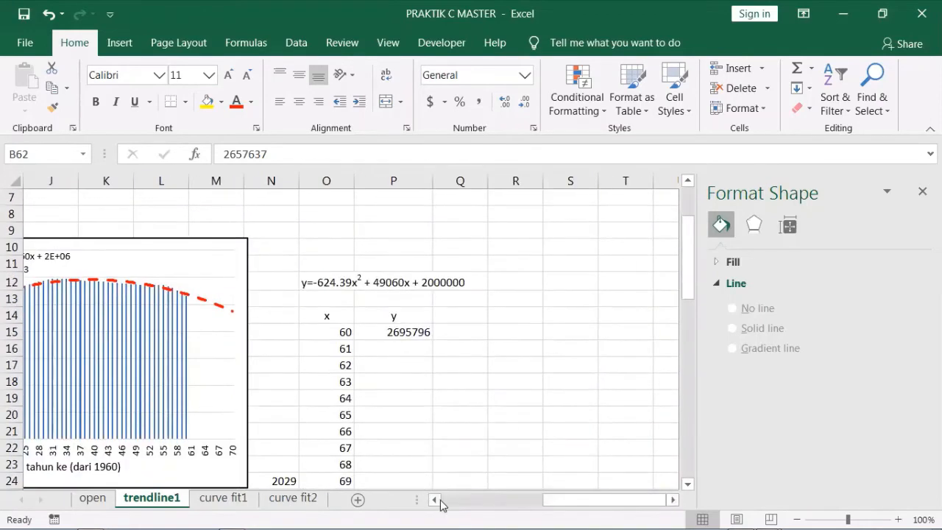
Fill the year series from 2029 and 2030 upward through N15 so column N starts at 2020.
scroll(301, 475, "down", 2)
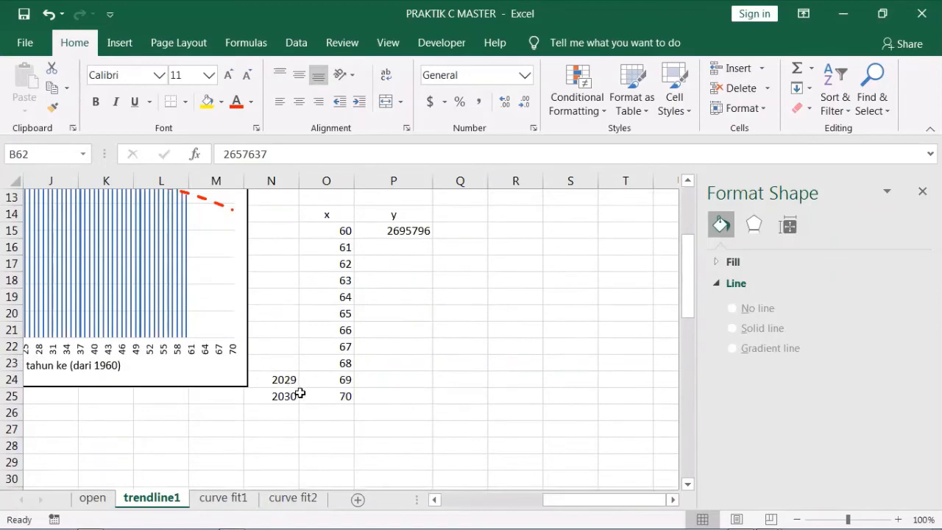
left_click(287, 379)
left_click_drag(298, 388, 302, 228)
left_click(403, 315)
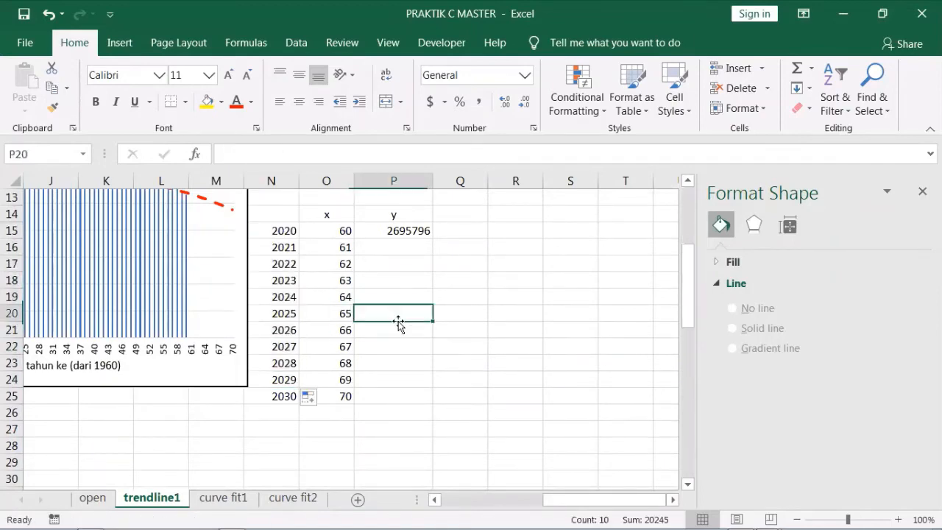
Format the calculated y value in P15 with thousands separators and no decimal places.
scroll(421, 342, "up", 1)
scroll(421, 342, "up", 2)
left_click(434, 499)
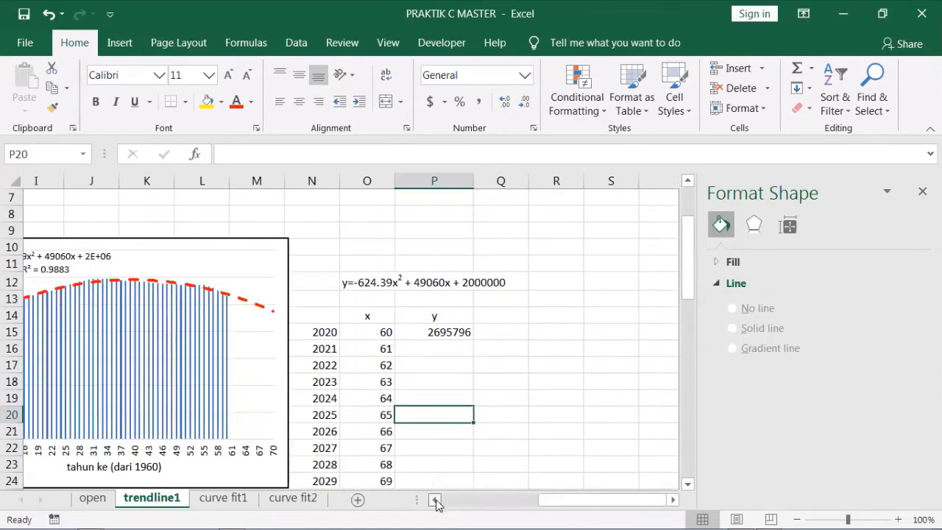
left_click(434, 499)
left_click(495, 332)
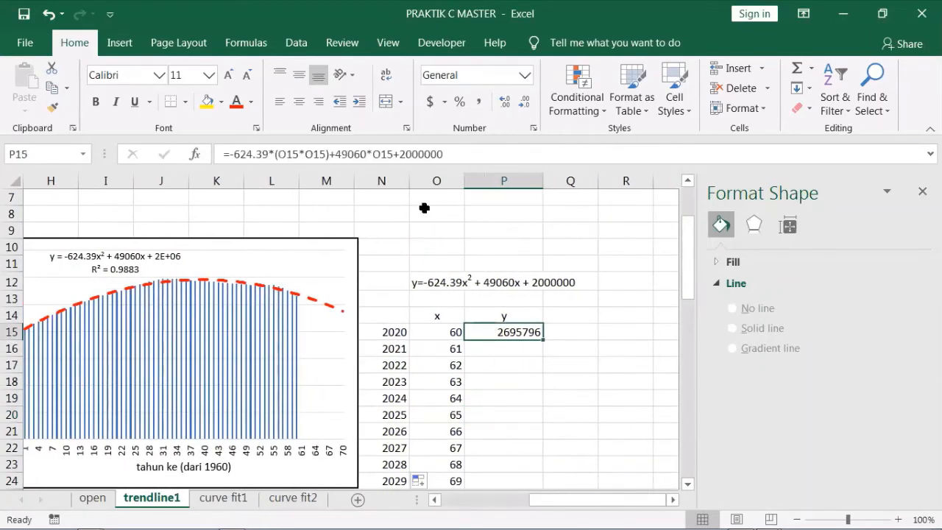
left_click(478, 101)
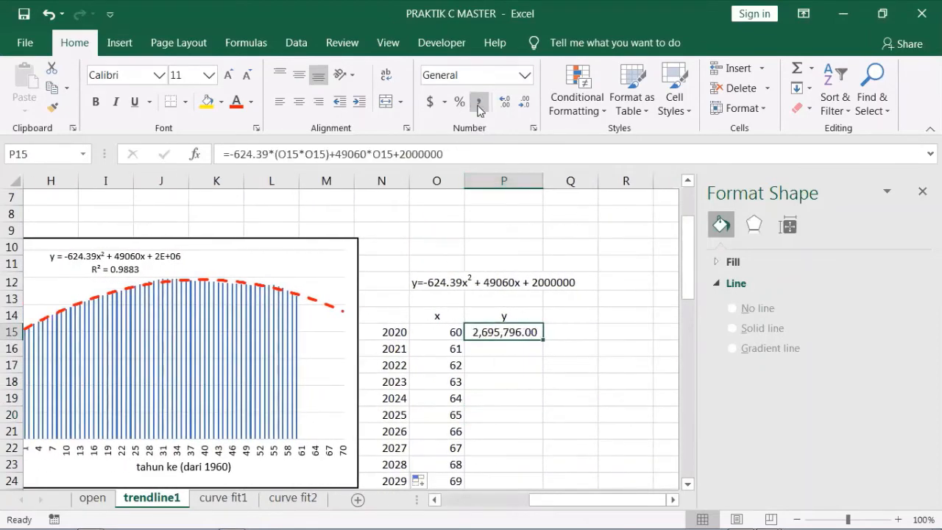
left_click(523, 103)
left_click(523, 103)
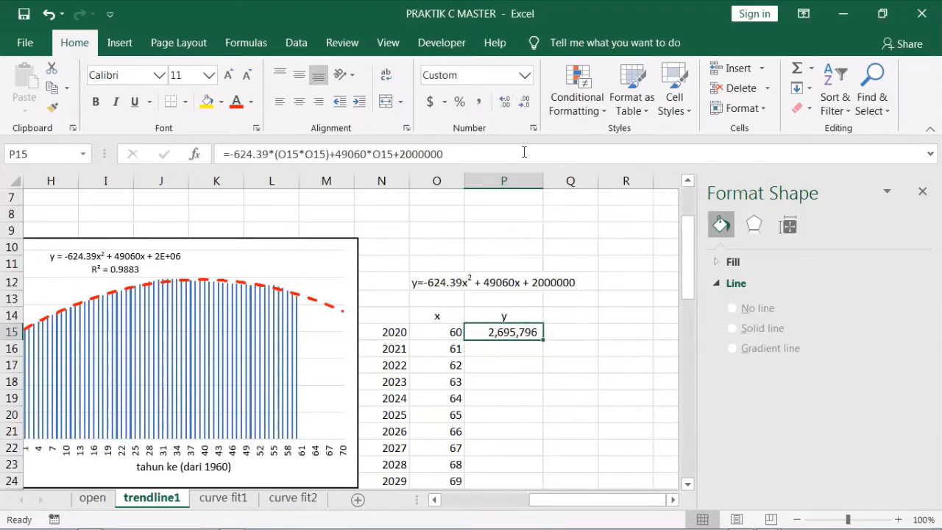
Copy the polynomial formula from P15 down through P25 for x values 61 to 70.
scroll(639, 341, "down", 1)
scroll(639, 341, "down", 1)
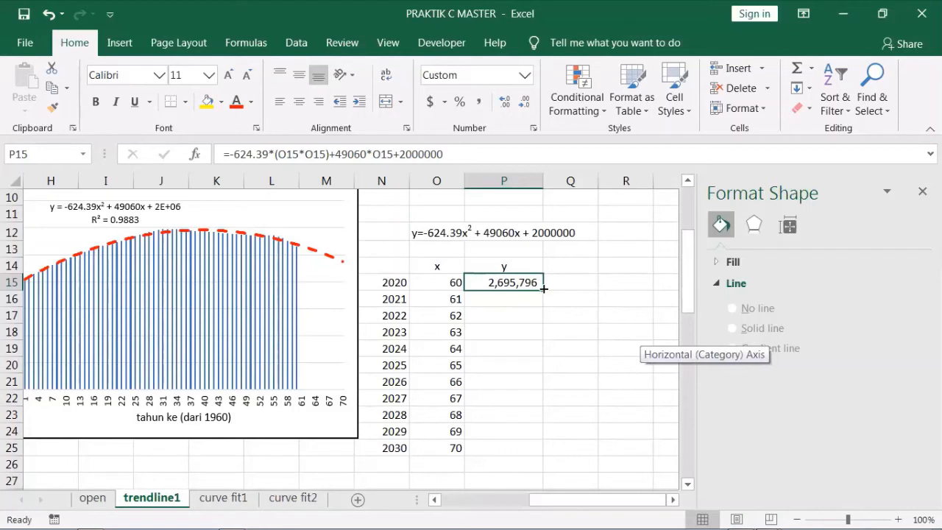
left_click_drag(543, 290, 538, 450)
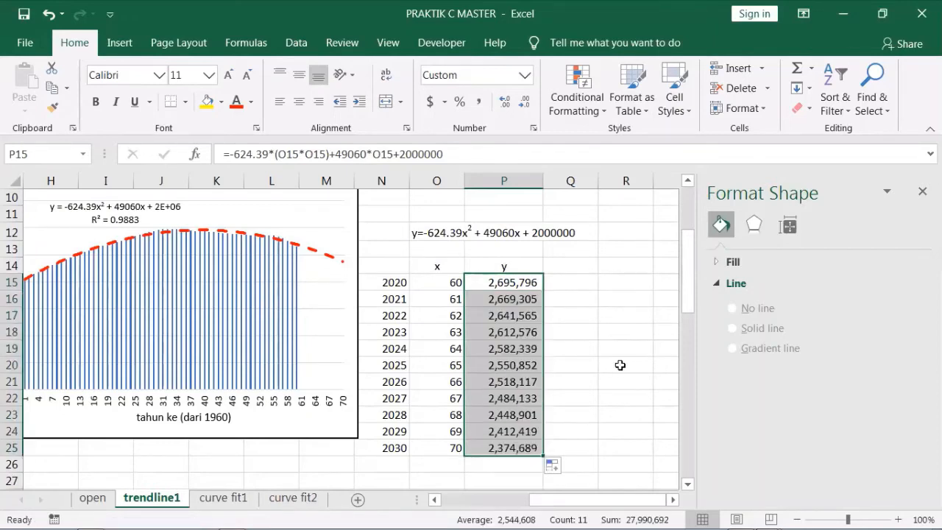
left_click(620, 365)
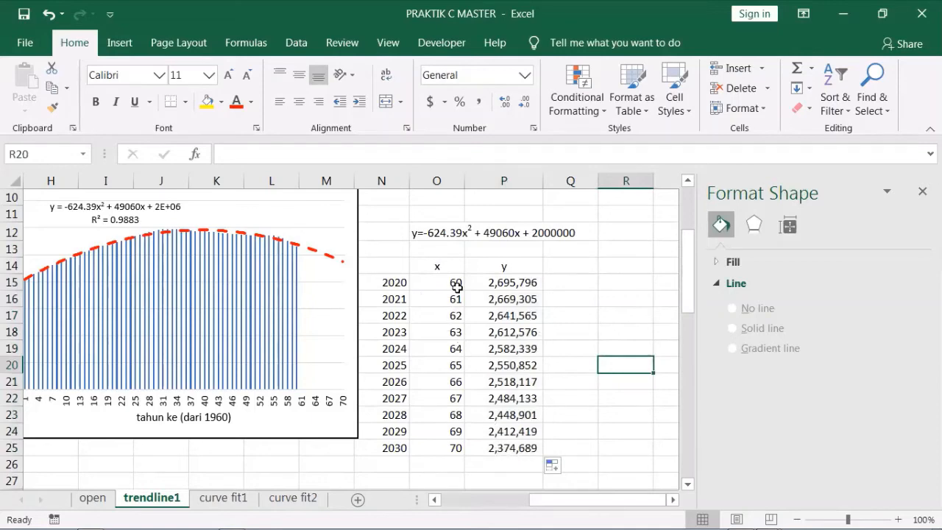
Highlight the forecast population for 2029 in cell P24 with a yellow fill.
left_click(497, 434)
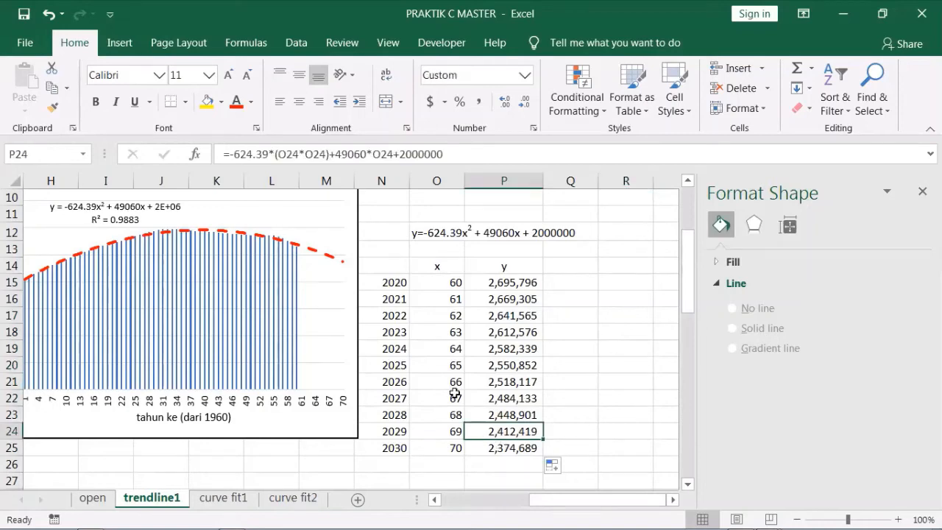
left_click(204, 100)
left_click(593, 362)
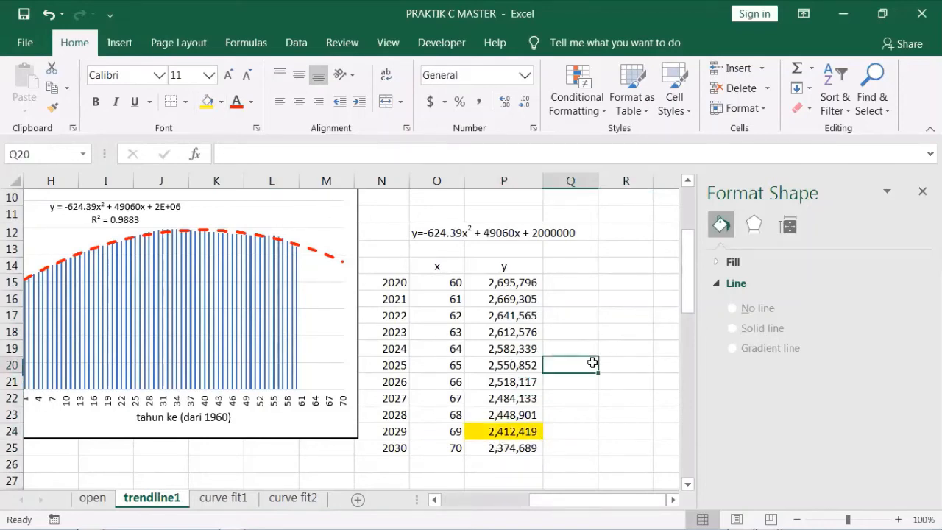
Go to the curve fit1 sheet and close the Format Shape pane.
key("ctrl+Page_Down")
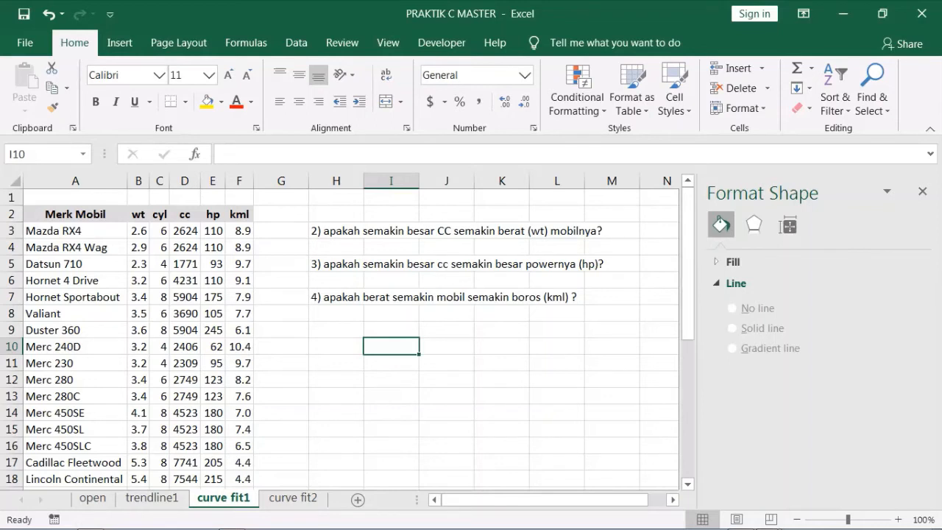
key("alt+Tab")
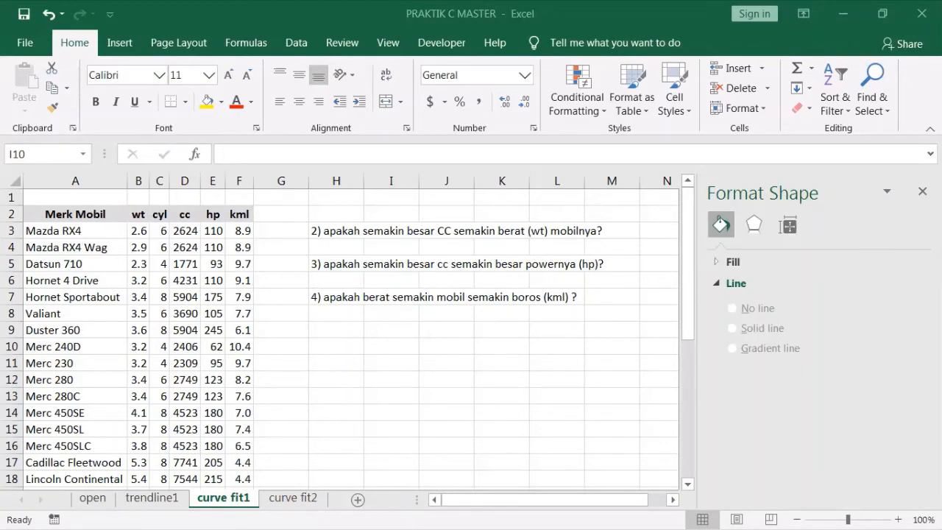
left_click(922, 191)
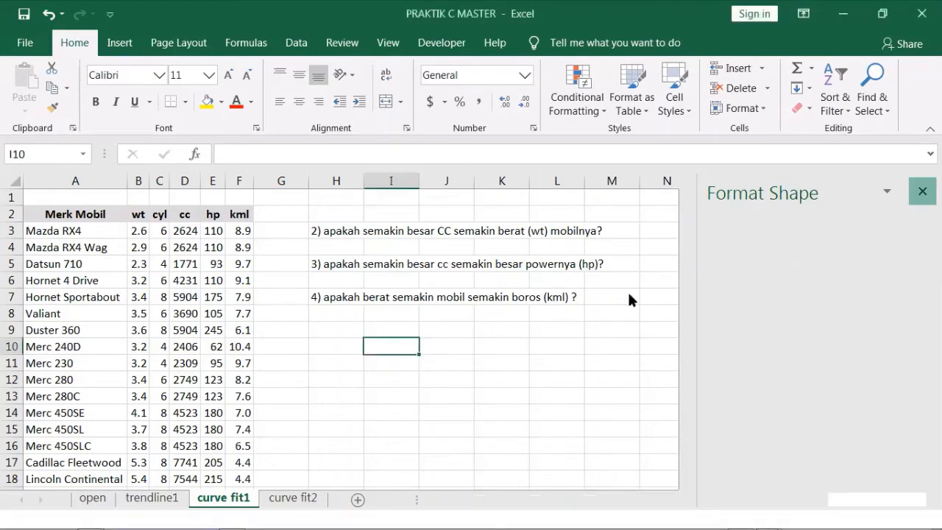
left_click(481, 378)
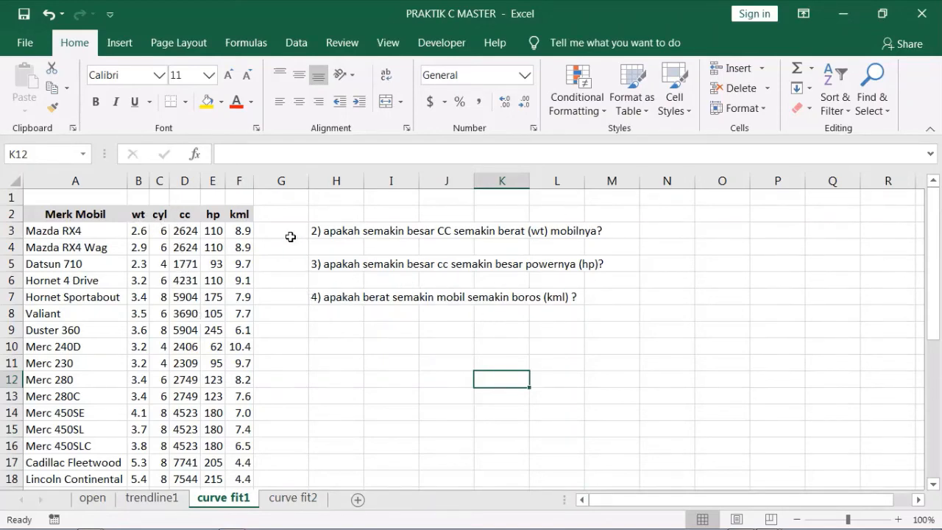
Move the cc column from column D to column B, directly before the wt column.
left_click(184, 180)
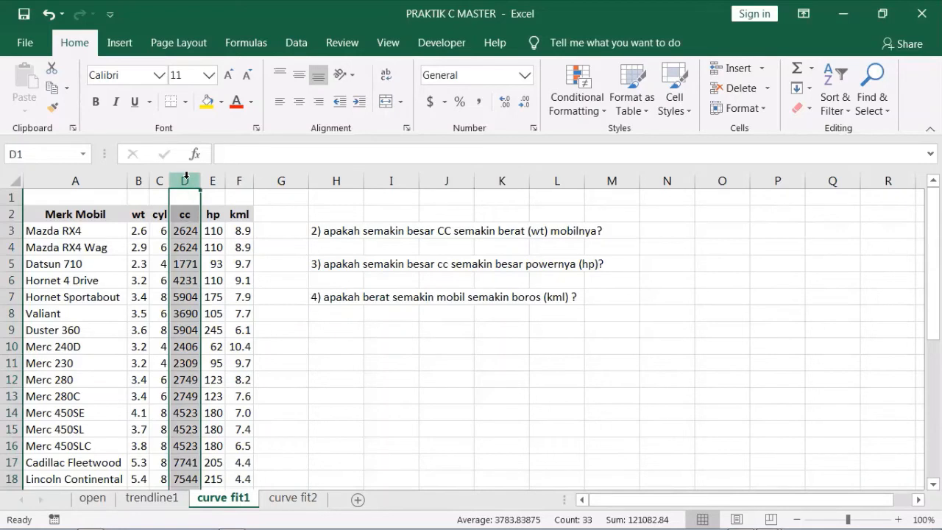
right_click(186, 177)
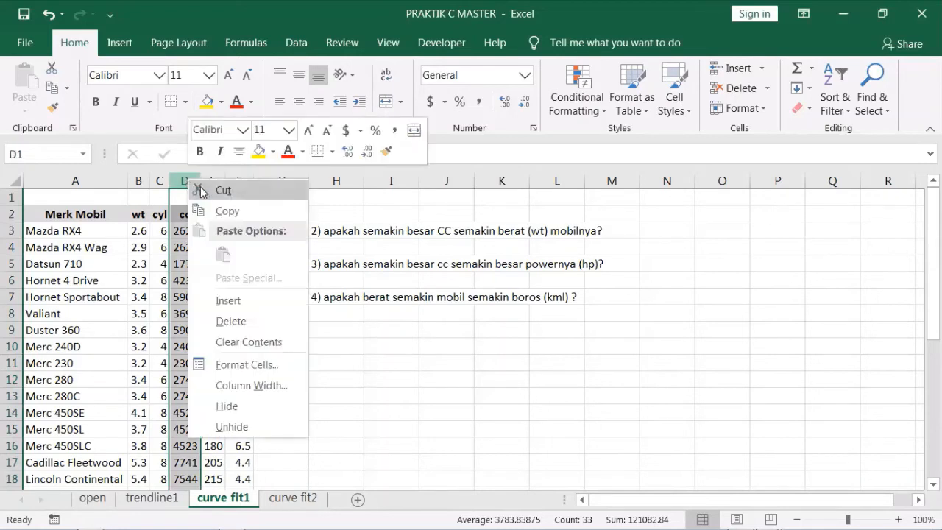
left_click(222, 191)
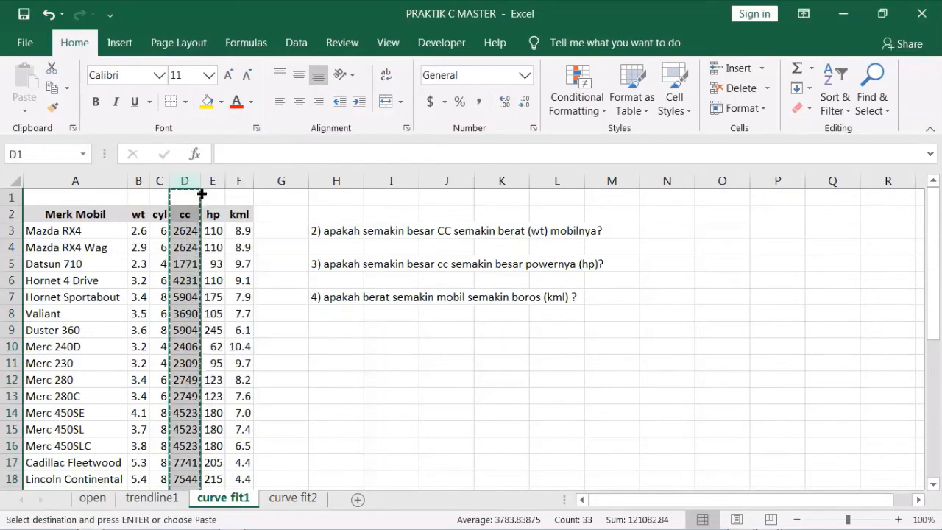
left_click(138, 180)
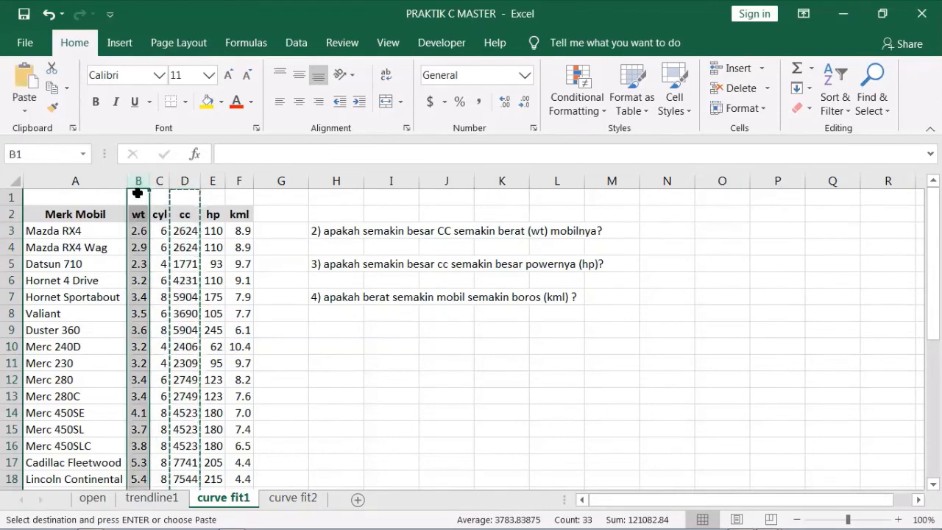
left_click(136, 180)
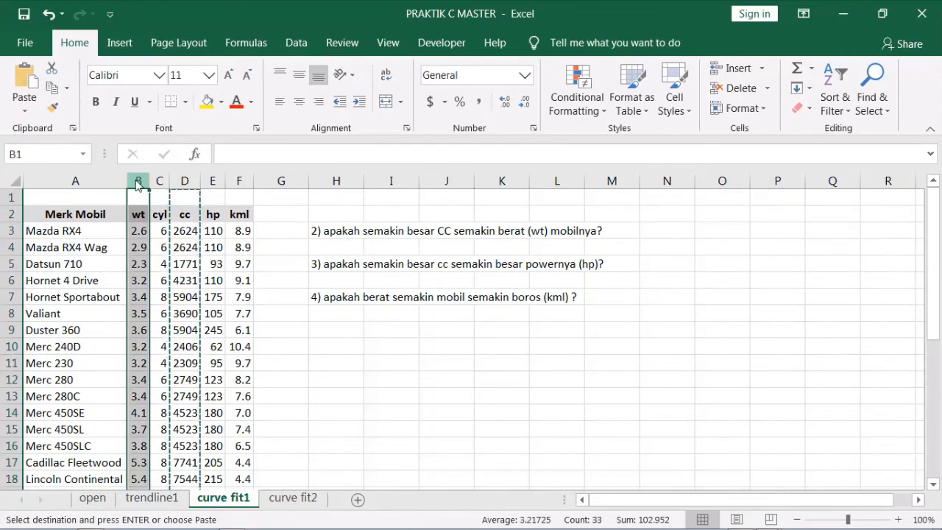
right_click(138, 184)
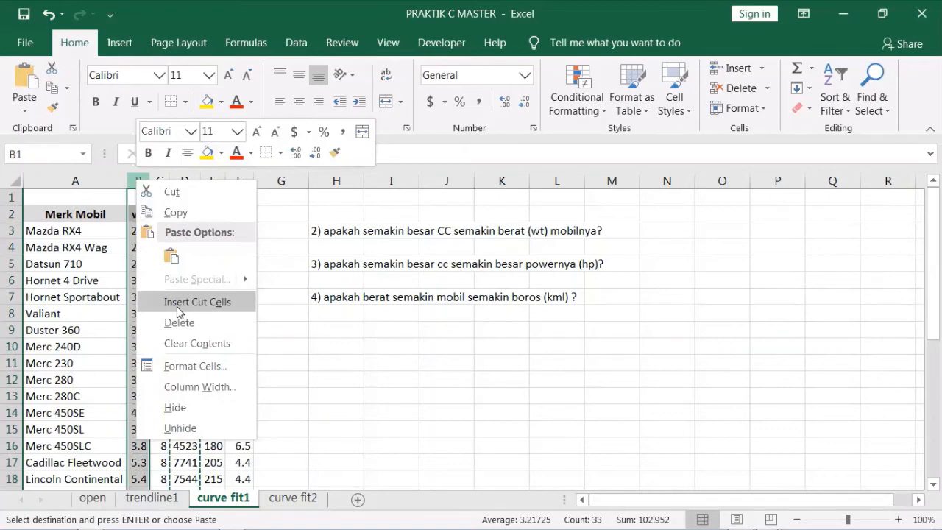
left_click(177, 302)
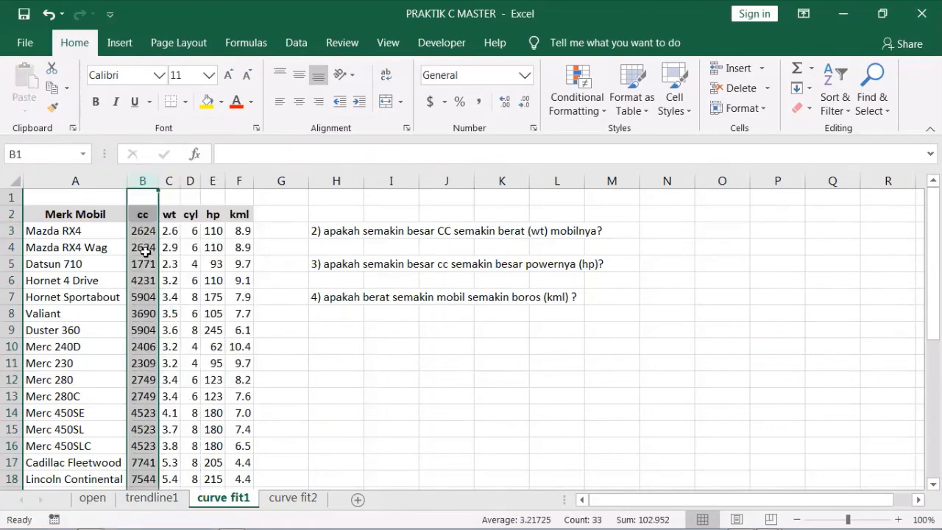
Insert a markers-only scatter chart from the cc and wt data in B3:C34.
left_click(145, 253)
scroll(161, 316, "down", 10)
scroll(164, 316, "up", 8)
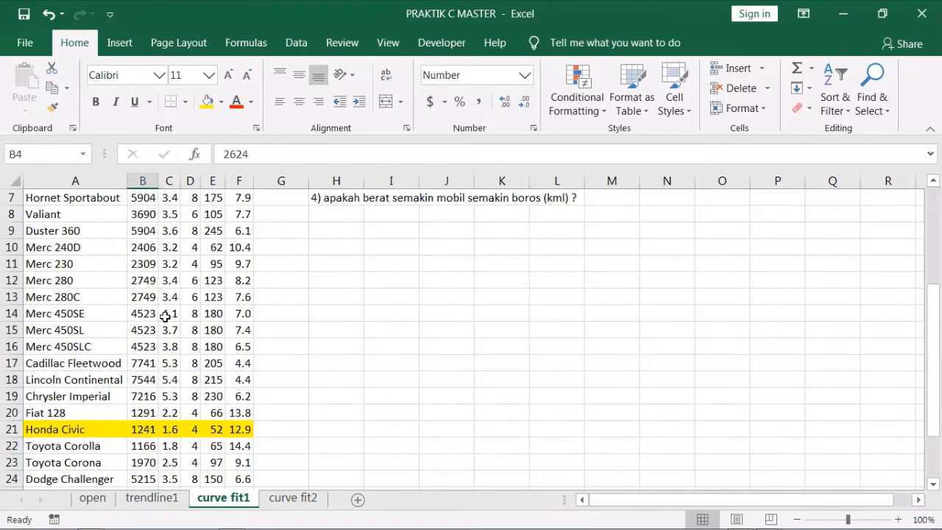
scroll(164, 316, "up", 2)
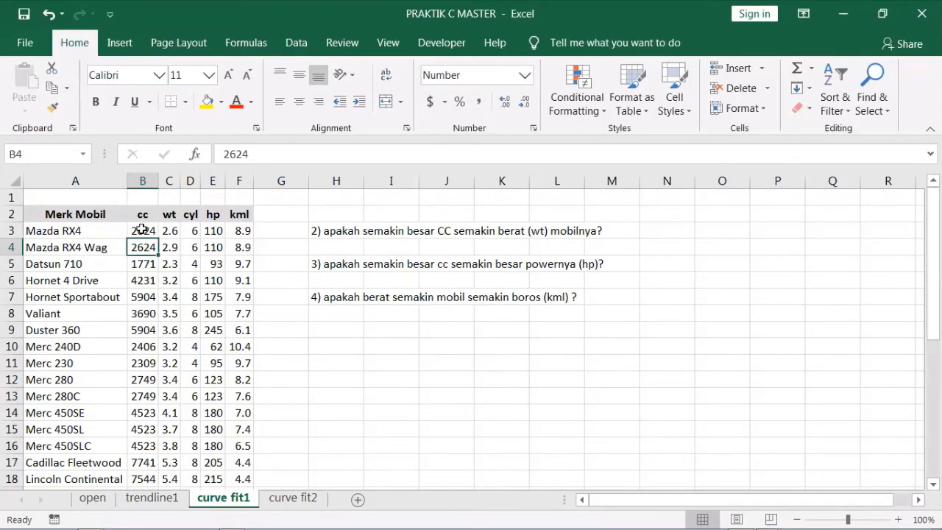
left_click_drag(142, 230, 168, 478)
scroll(415, 378, "up", 6)
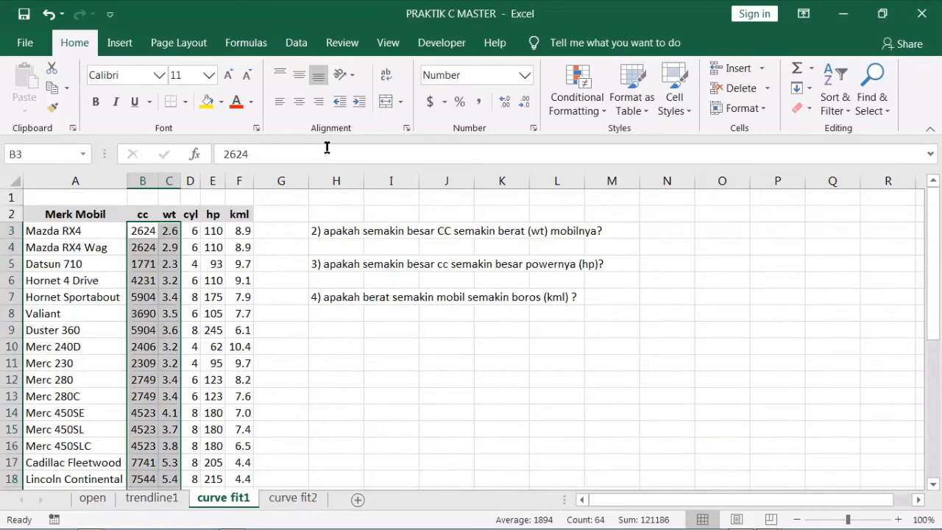
left_click(123, 44)
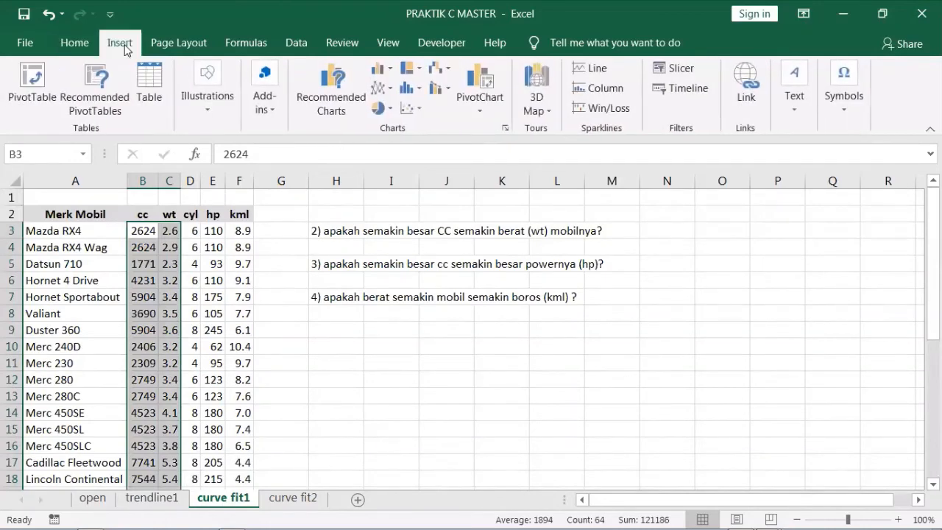
left_click(416, 110)
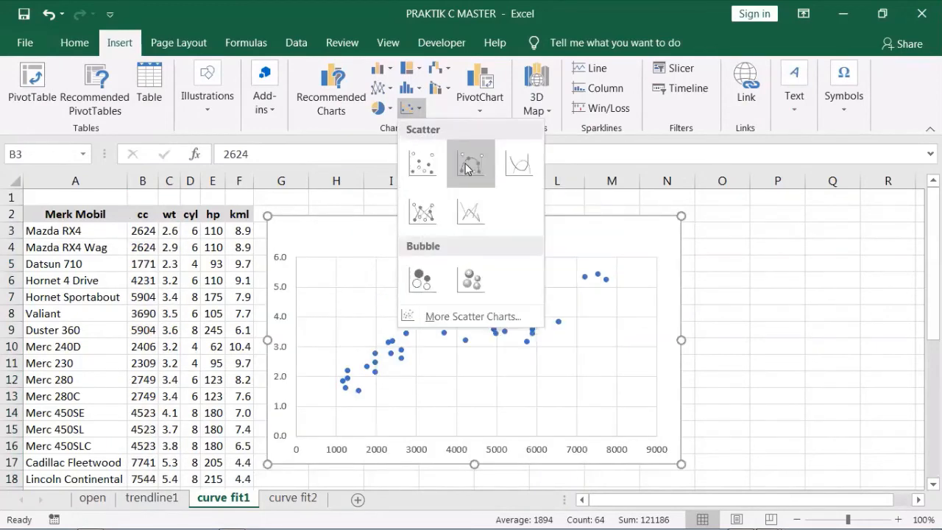
left_click(425, 164)
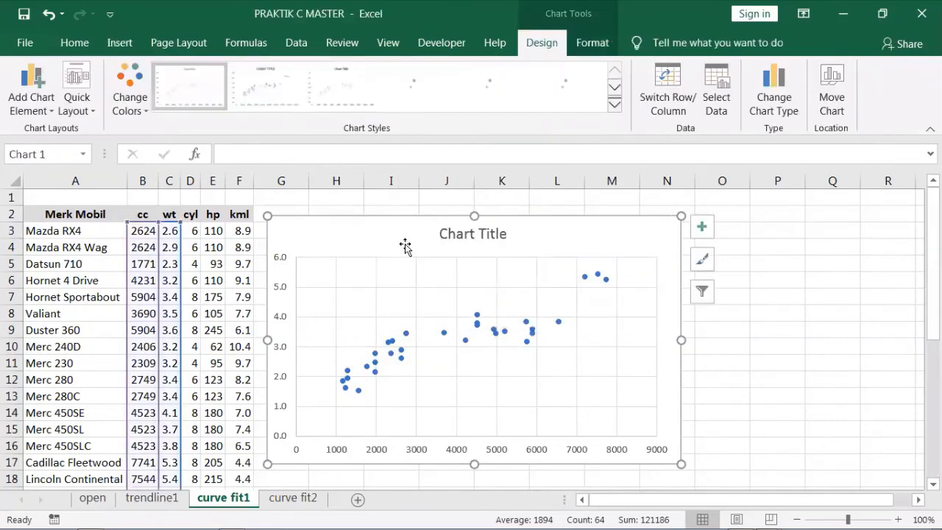
Move the scatter chart below the questions, starting at cell I10, and label it 2) in cell H10.
left_click_drag(399, 221, 501, 341)
left_click(318, 351)
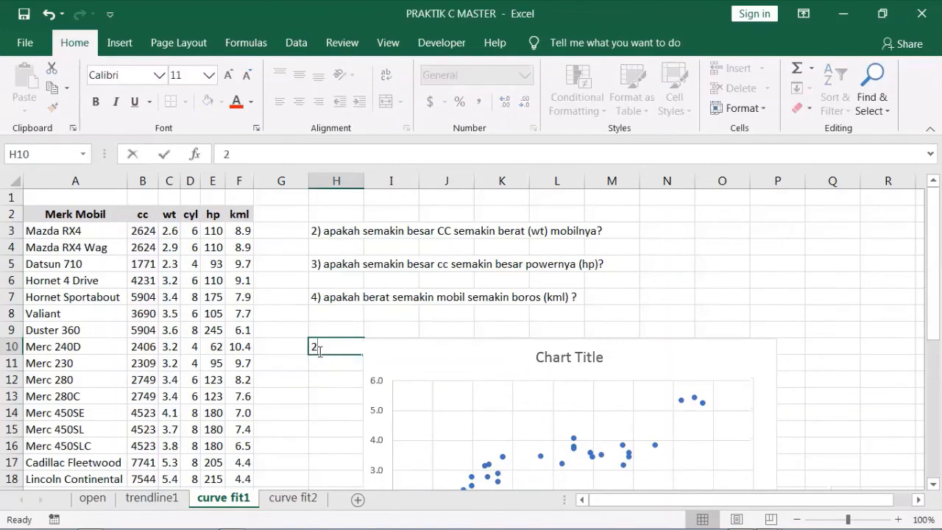
type("2)")
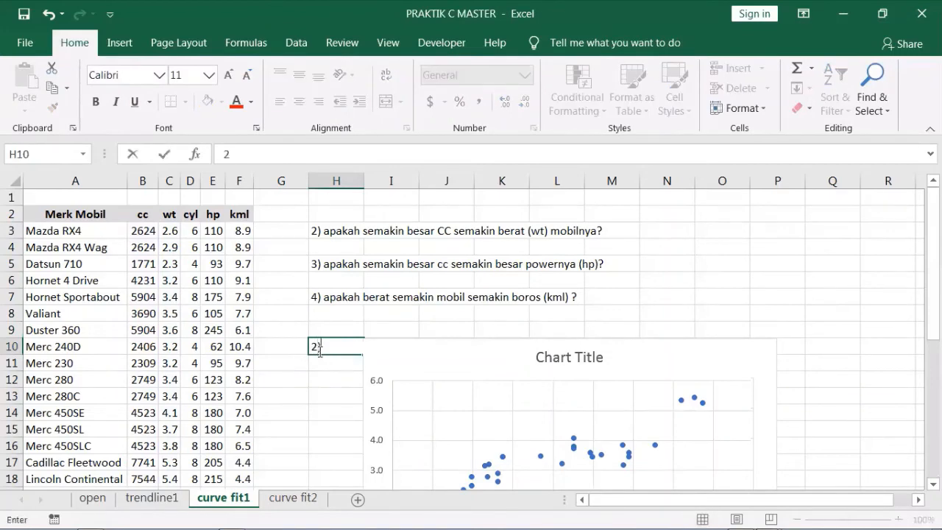
key("Return")
Examine the scatter chart's data points for the relationship between cc and car weight.
scroll(429, 336, "down", 1)
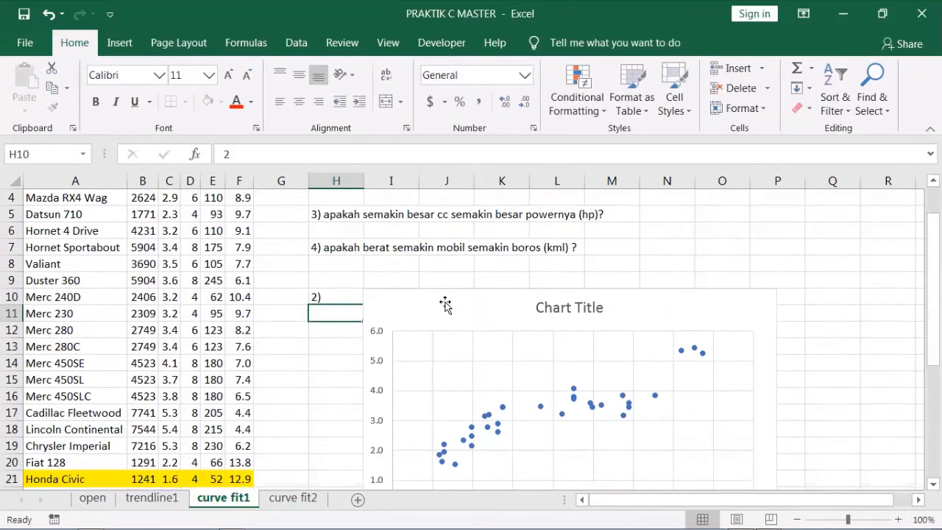
left_click(445, 305)
scroll(447, 305, "down", 2)
scroll(446, 303, "up", 1)
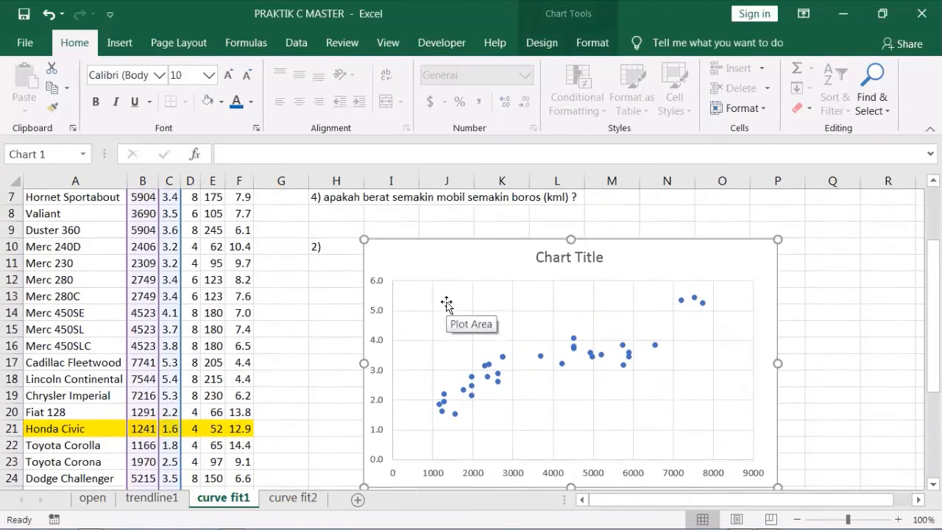
scroll(446, 305, "down", 1)
scroll(403, 258, "up", 1)
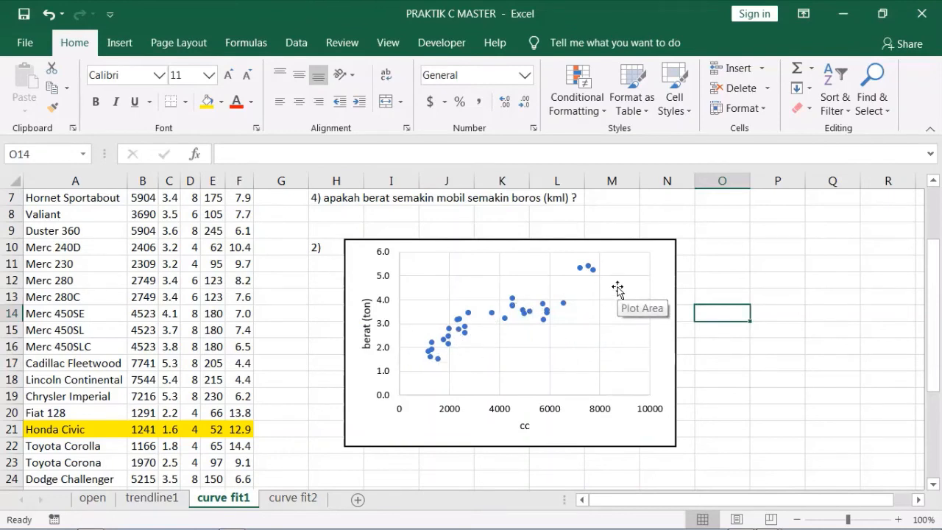
left_click(522, 315)
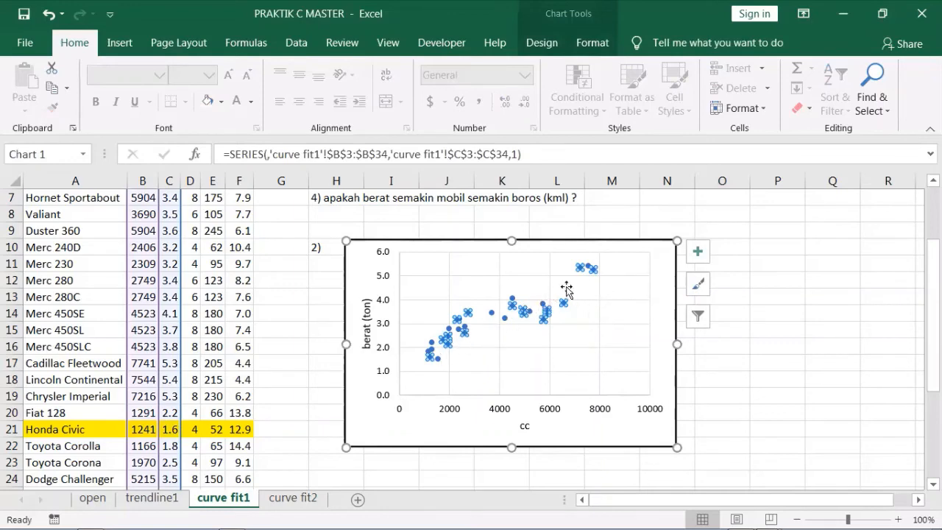
left_click(795, 286)
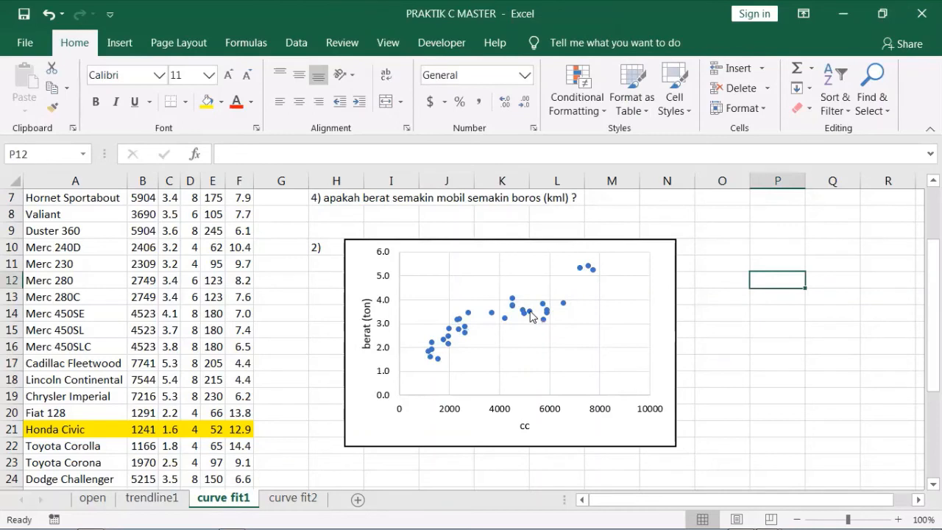
Add a linear trendline with its R-squared value to the cc–weight scatter chart and move the R² label to the plot's upper-left area.
left_click(531, 314)
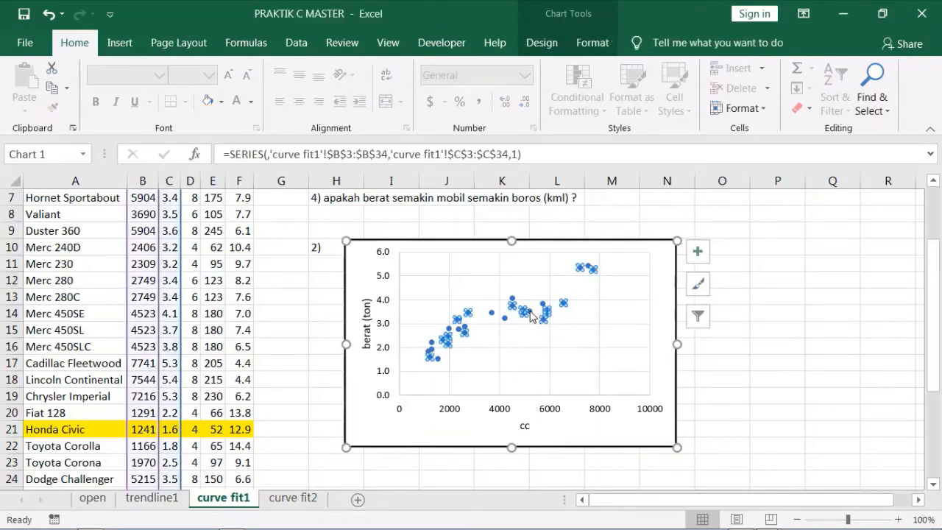
right_click(531, 314)
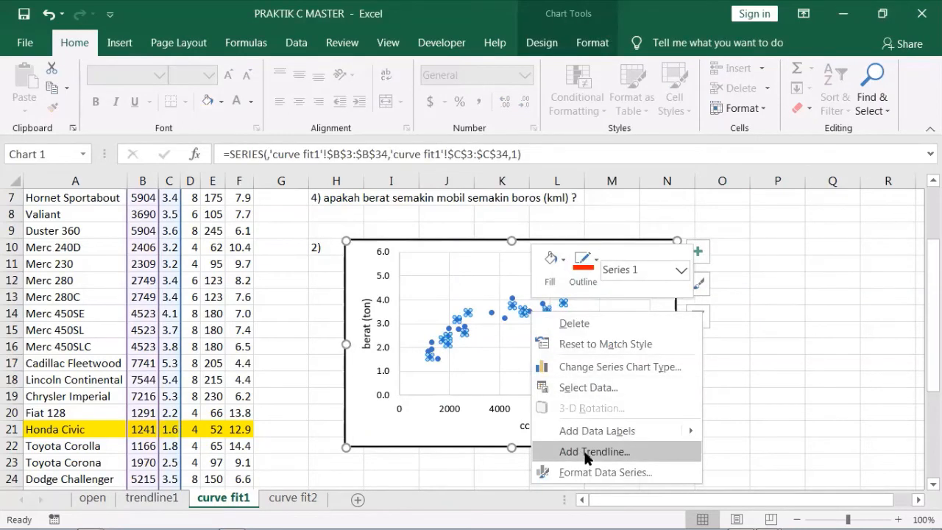
key("Escape")
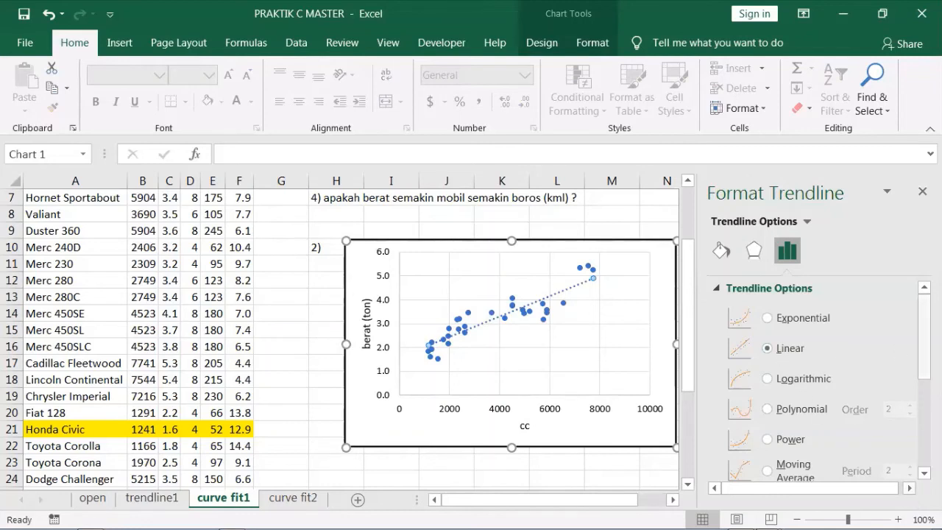
left_click_drag(925, 344, 925, 435)
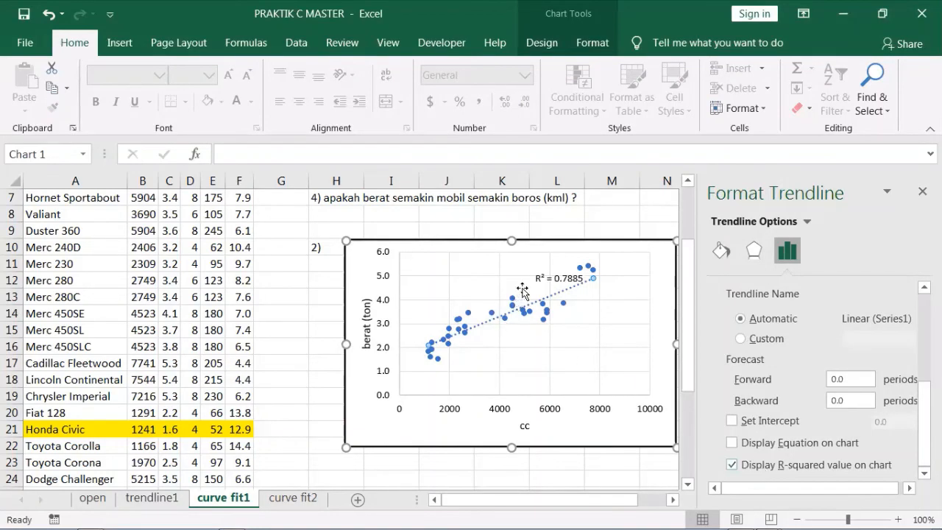
left_click_drag(543, 283, 432, 272)
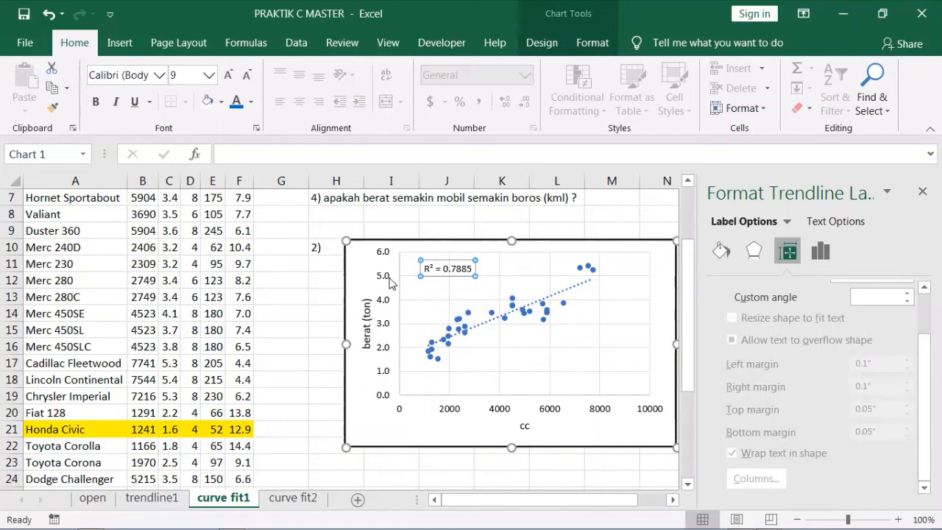
left_click(397, 215)
Try Logarithmic, Linear and order-2 Polynomial trendline types on the cc–weight chart to compare their R-squared values.
scroll(523, 266, "up", 1)
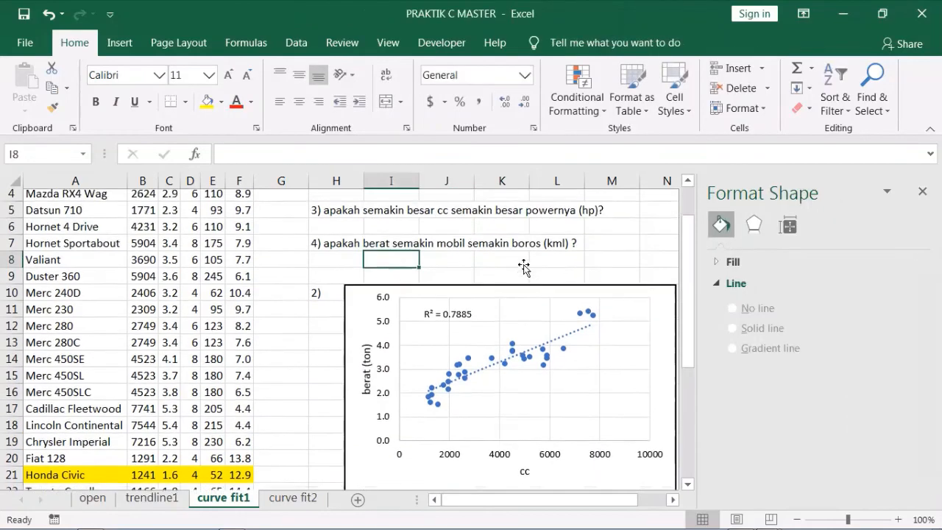
scroll(523, 266, "up", 1)
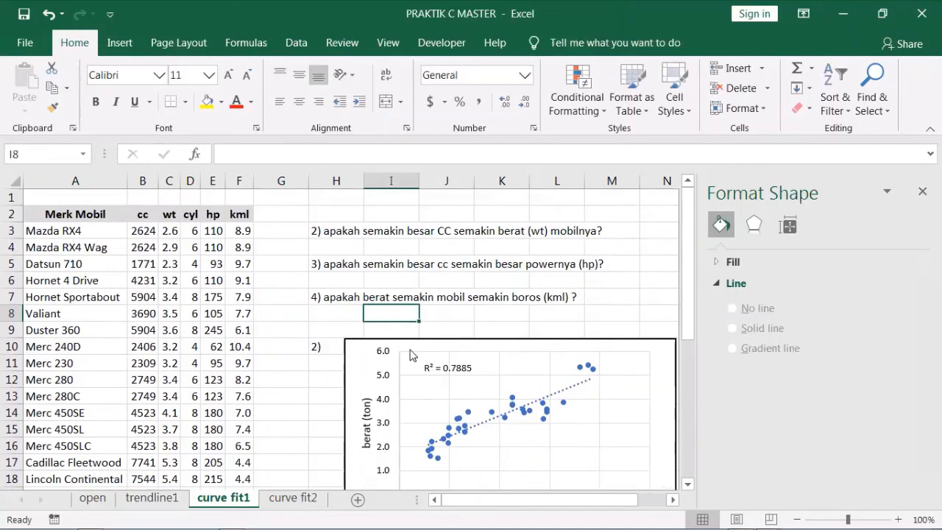
scroll(414, 342, "down", 1)
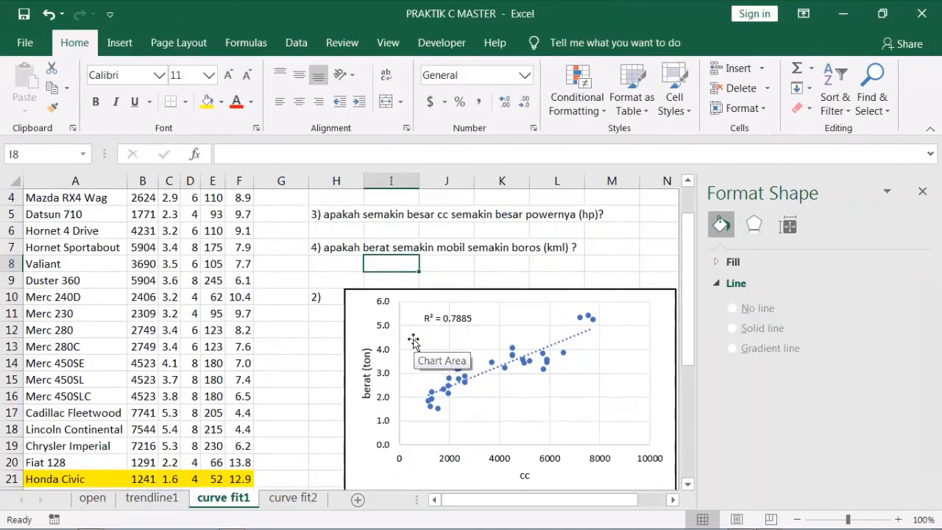
scroll(614, 333, "down", 1)
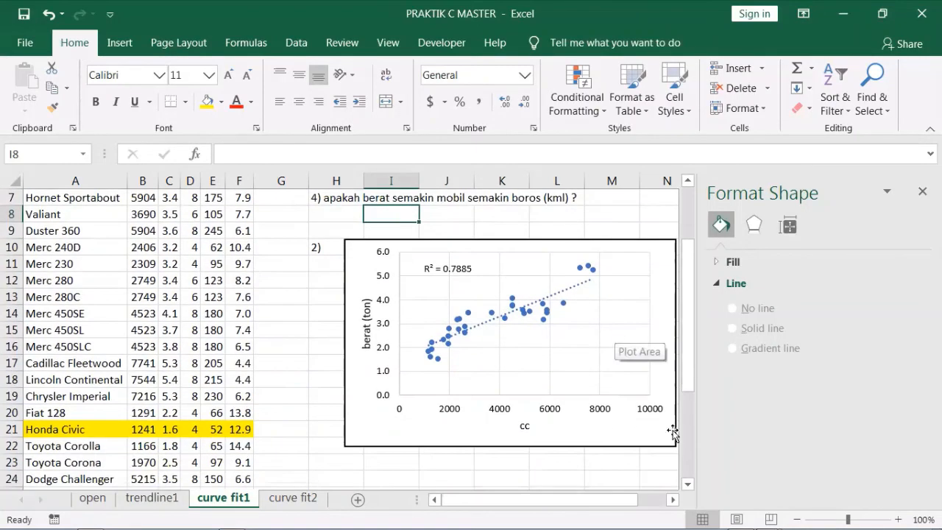
left_click(782, 321)
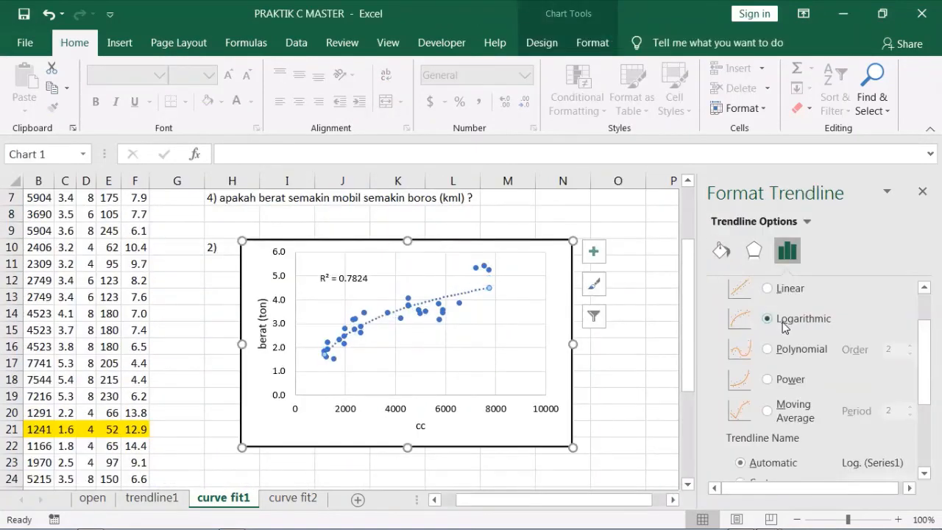
left_click(781, 293)
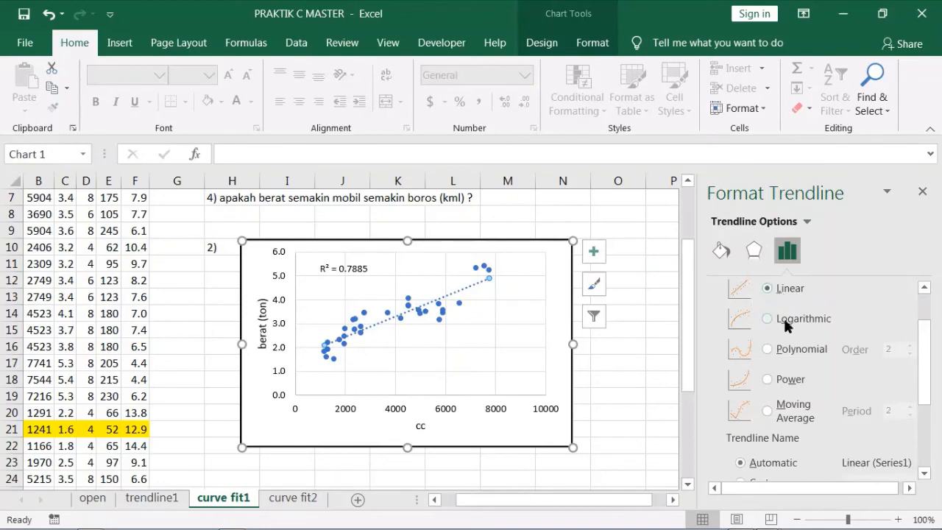
left_click(784, 317)
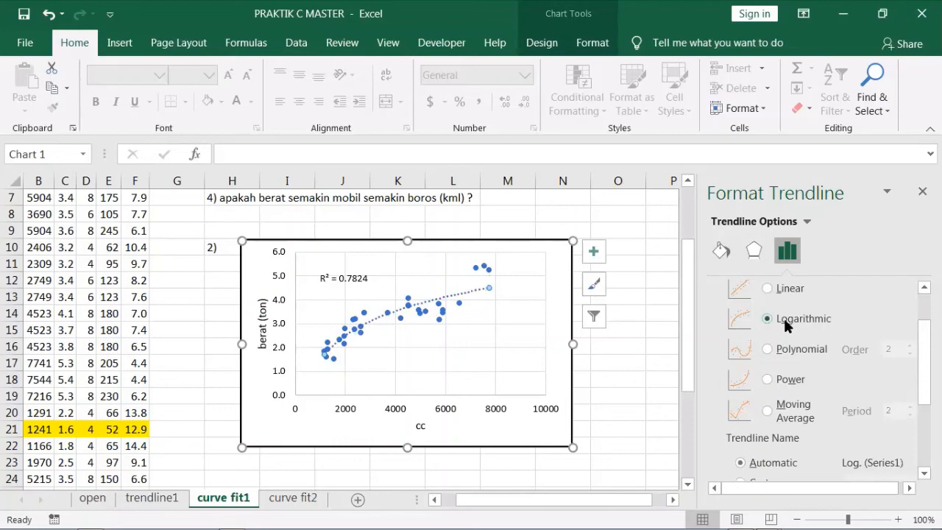
left_click(790, 354)
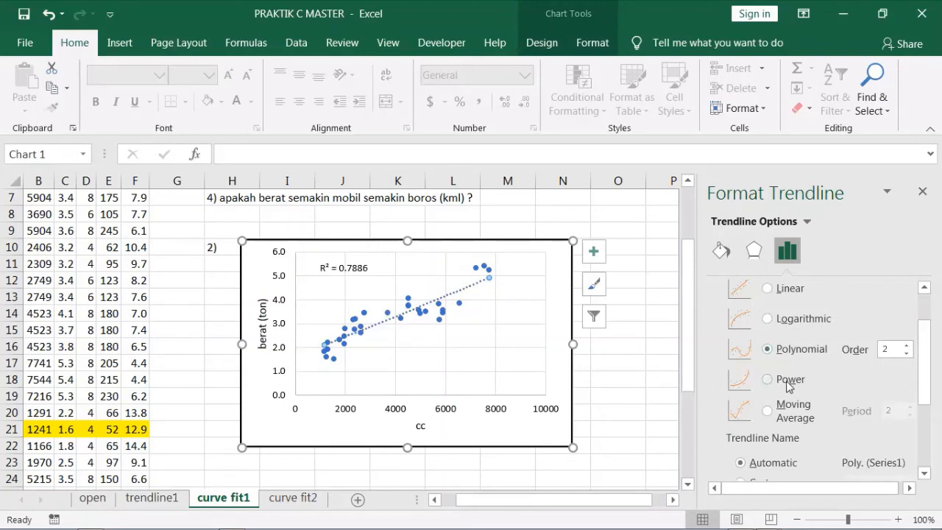
Set the cc–weight trendline type to Power and display its equation on the chart, repositioning the label within the plot area.
left_click(789, 386)
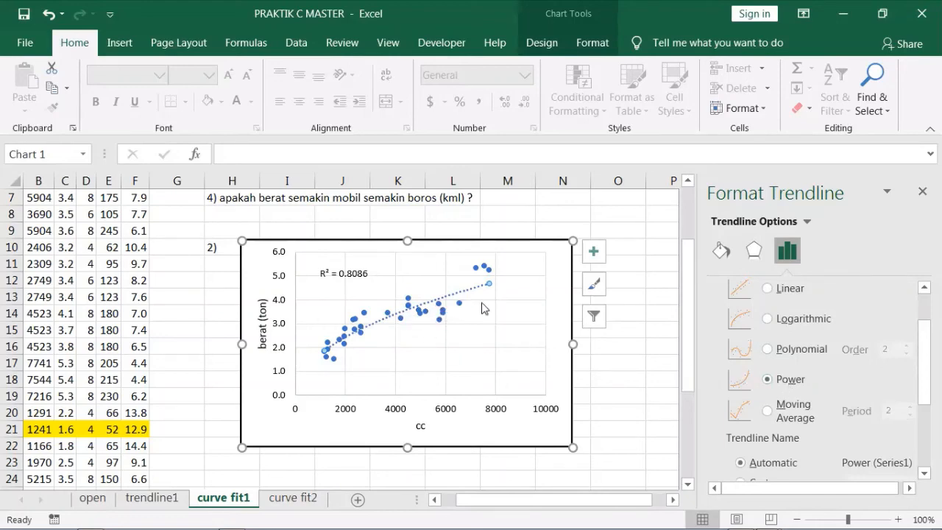
scroll(916, 388, "down", 3)
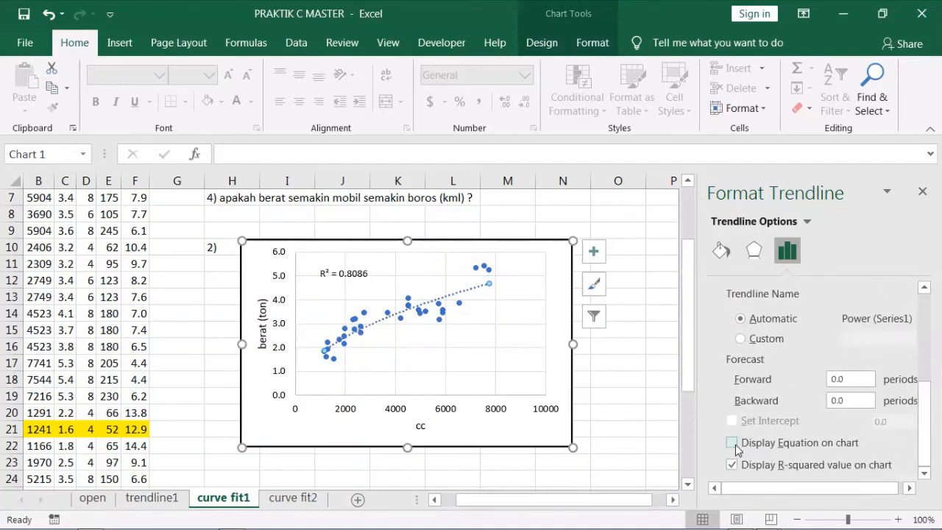
left_click(733, 445)
left_click(324, 272)
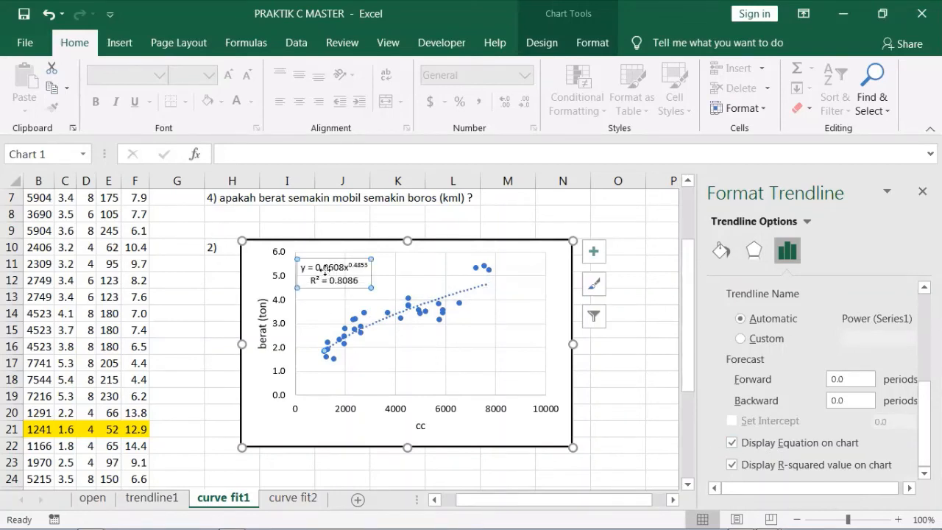
left_click_drag(363, 271, 391, 272)
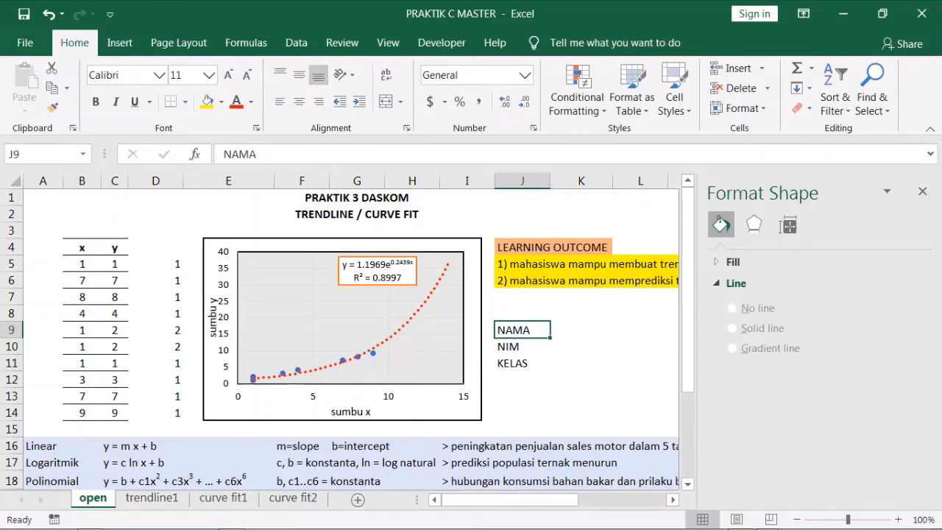
Close the Format Shape pane and review the NAMA, NIM and KELAS identity fields on the open sheet.
left_click(922, 192)
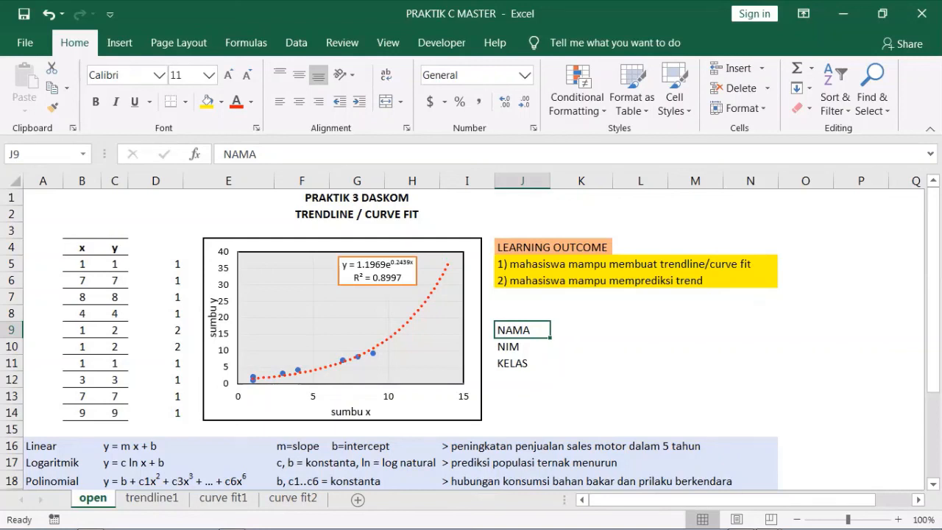
left_click(579, 356)
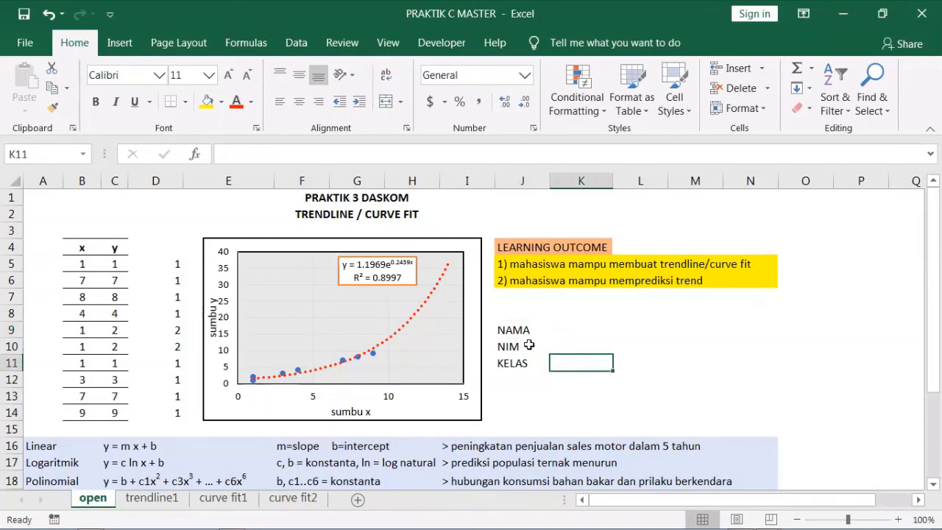
left_click(523, 330)
left_click(510, 345)
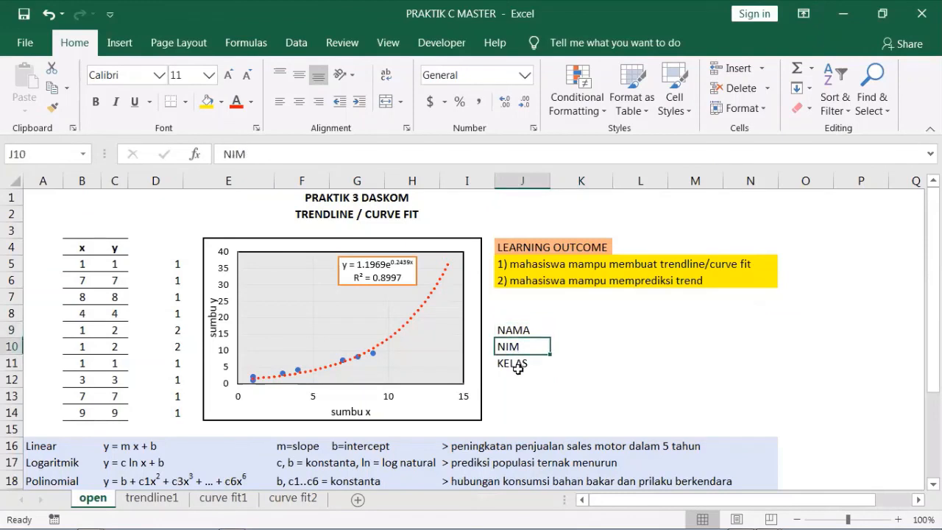
left_click(518, 367)
left_click(638, 356)
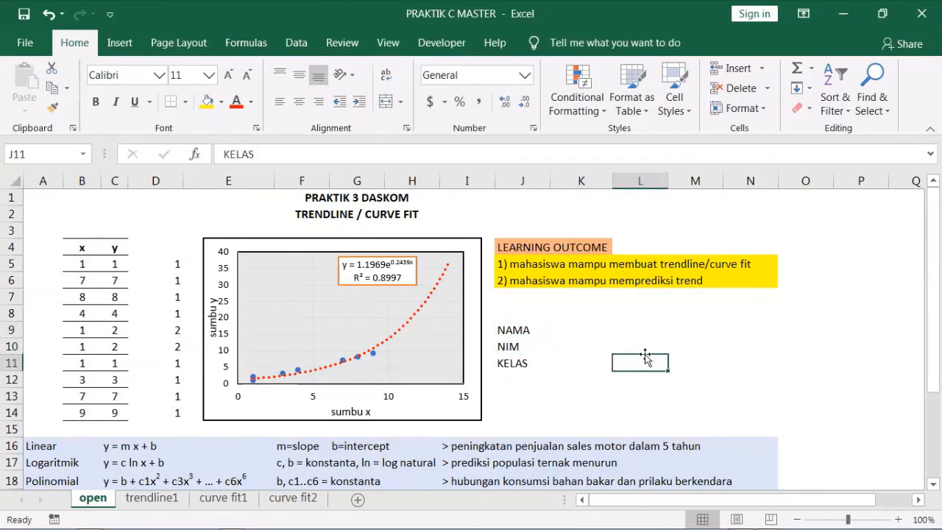